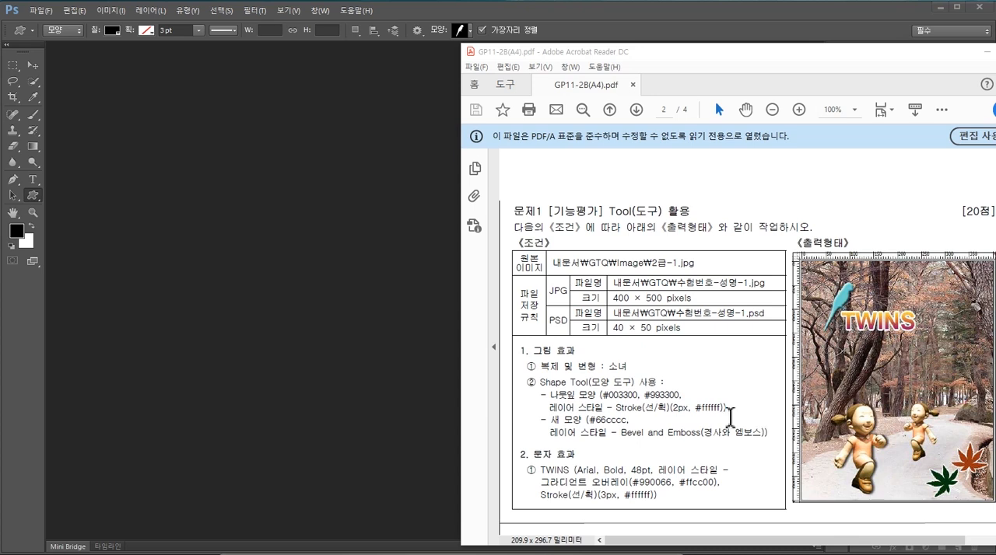
- Start a new document and name it with the exam number placeholder, the examinee's name and the suffix -1
{"action": "key", "text": "w"}
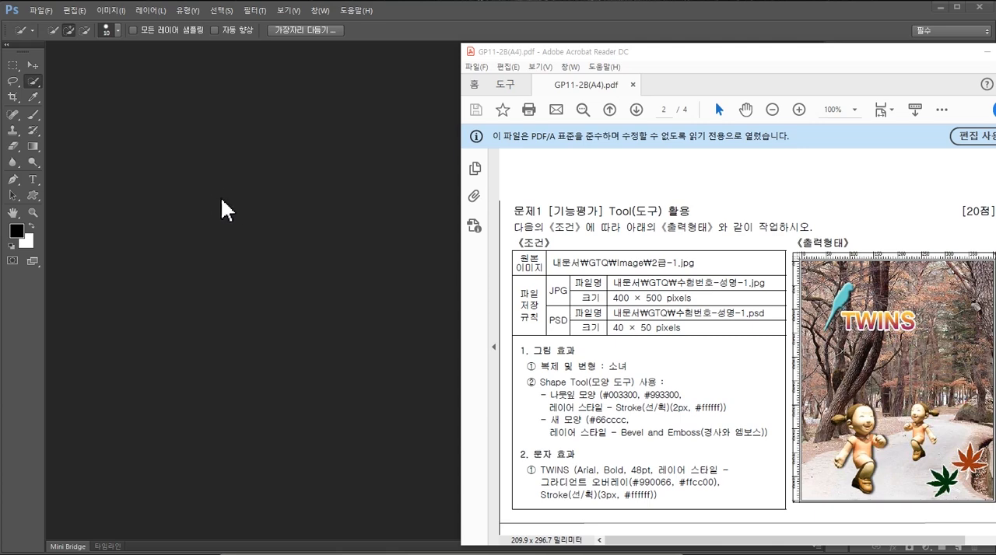
{"action": "left_click", "coordinate": [161, 145]}
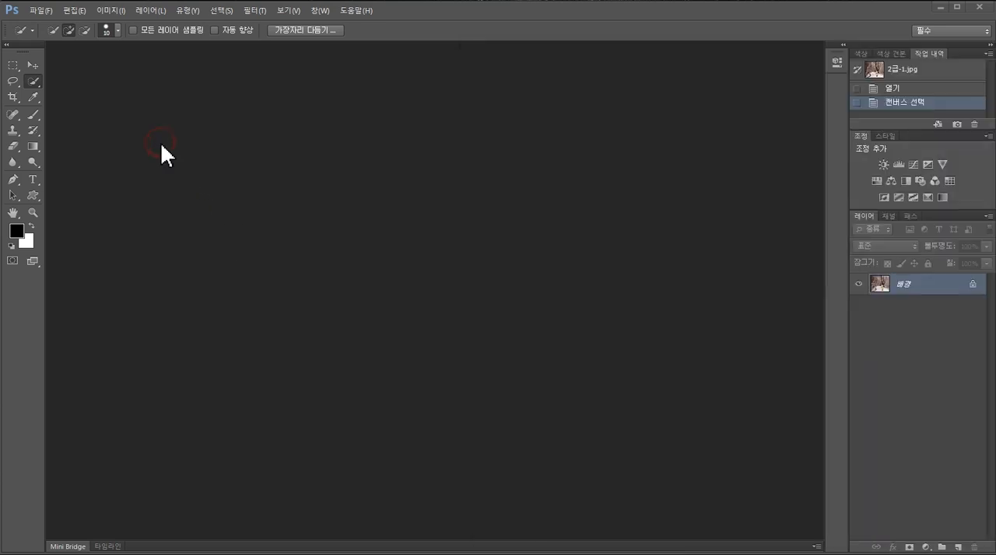
{"action": "left_click", "coordinate": [44, 11]}
{"action": "left_click", "coordinate": [78, 26]}
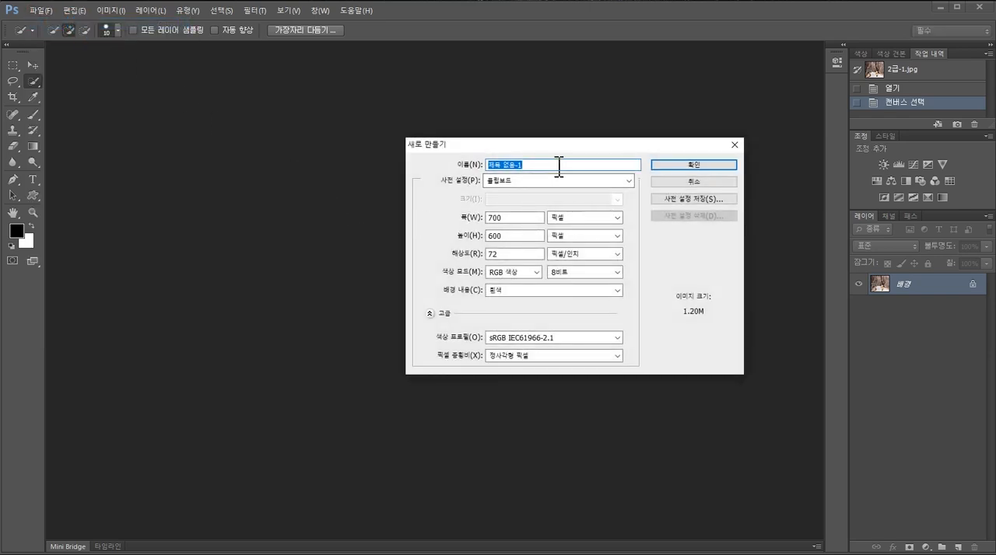
{"action": "left_click", "coordinate": [559, 165]}
{"action": "type", "text": "수행하"}
- Set the new document to 400 × 500 pixels with resolution in pixels/inch, and create it
{"action": "double_click", "coordinate": [519, 218]}
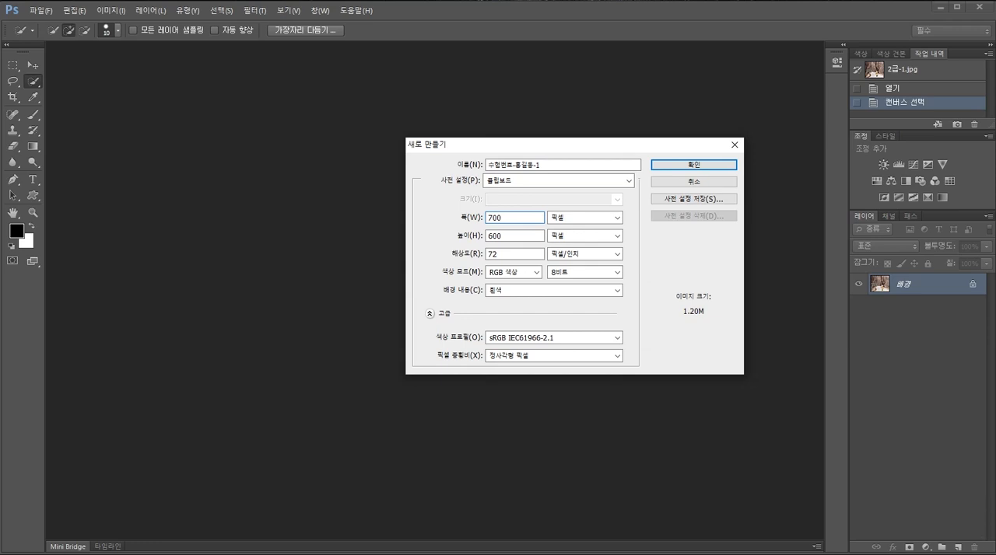
{"action": "type", "text": "400"}
{"action": "double_click", "coordinate": [511, 236]}
{"action": "type", "text": "500"}
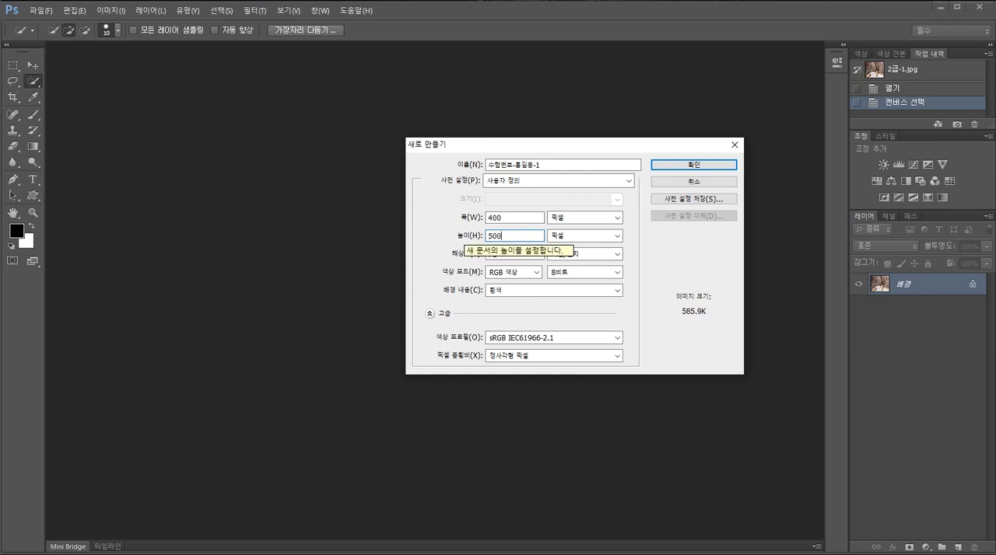
{"action": "left_click", "coordinate": [618, 217]}
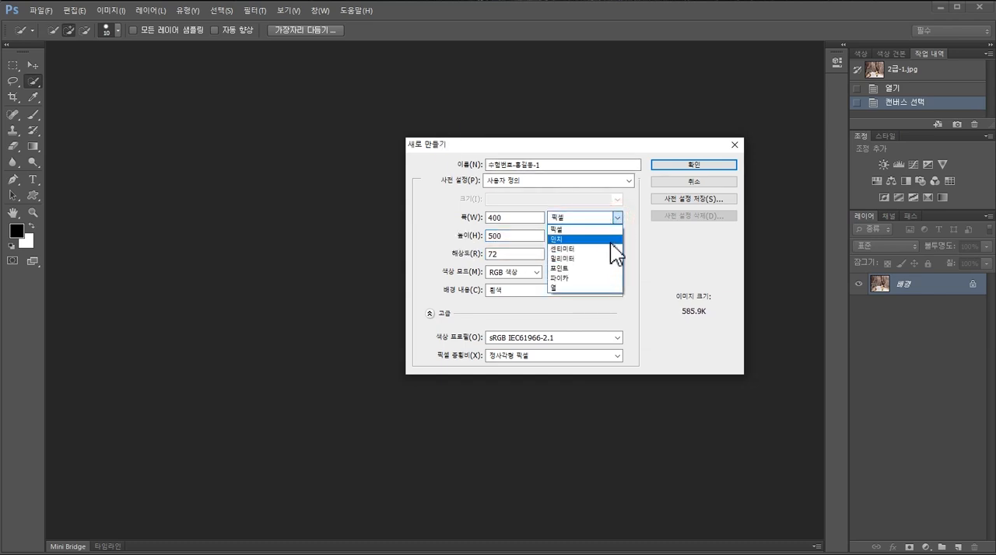
{"action": "left_click", "coordinate": [611, 228]}
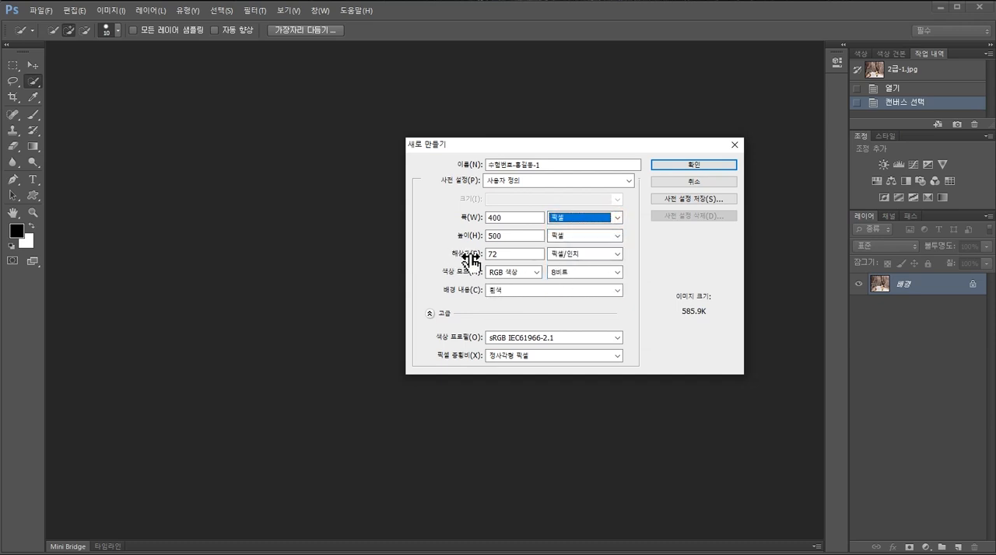
{"action": "left_click", "coordinate": [621, 256]}
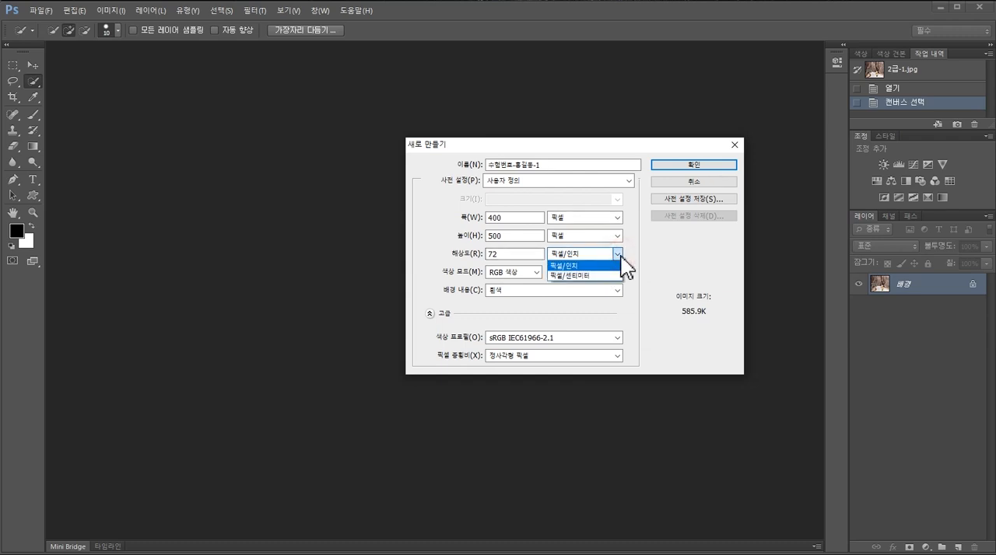
{"action": "left_click", "coordinate": [588, 265]}
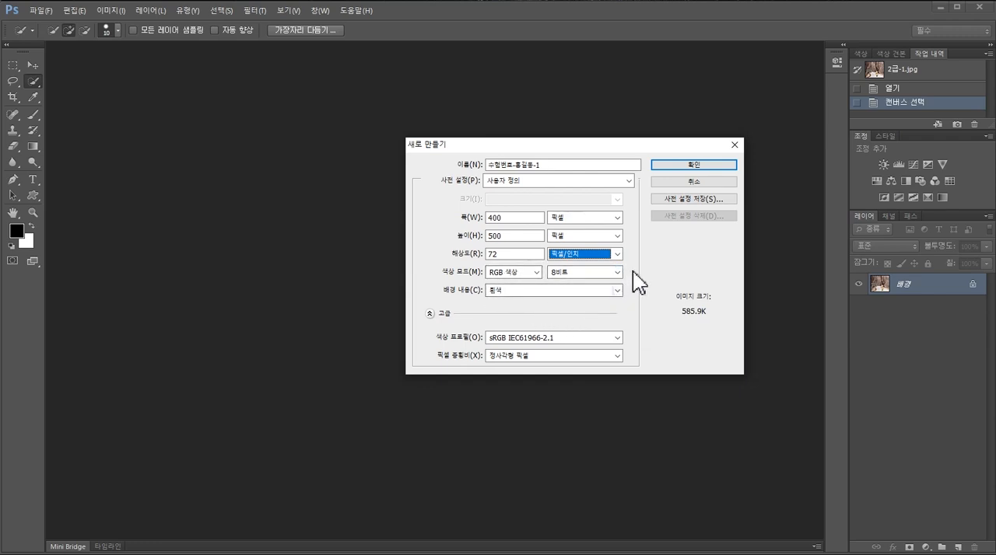
{"action": "left_click", "coordinate": [700, 165]}
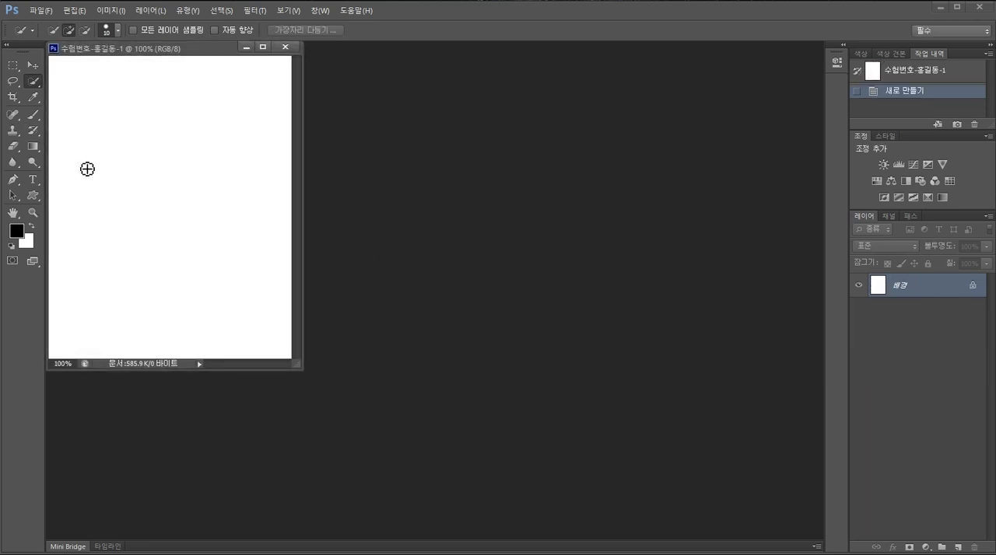
{"action": "left_click", "coordinate": [30, 11]}
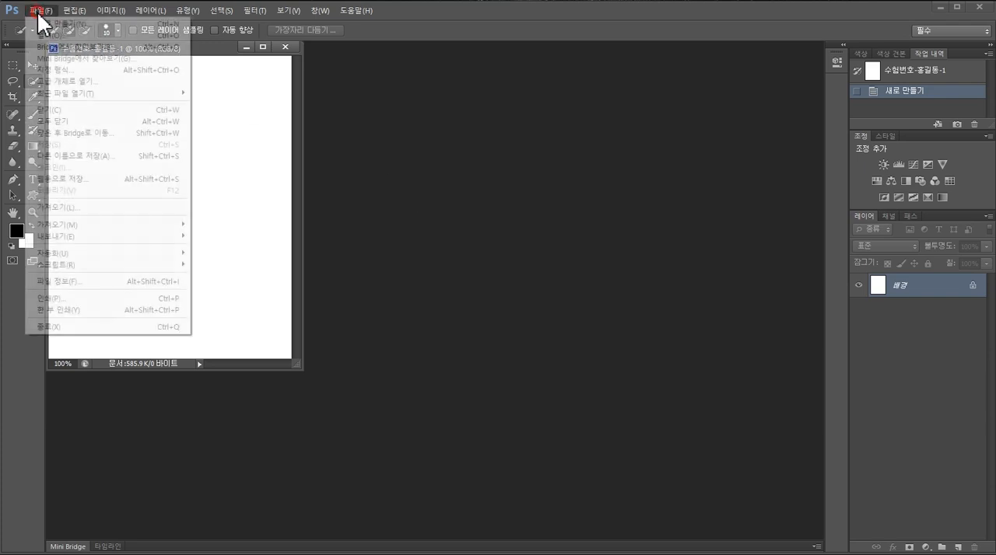
{"action": "left_click", "coordinate": [75, 36]}
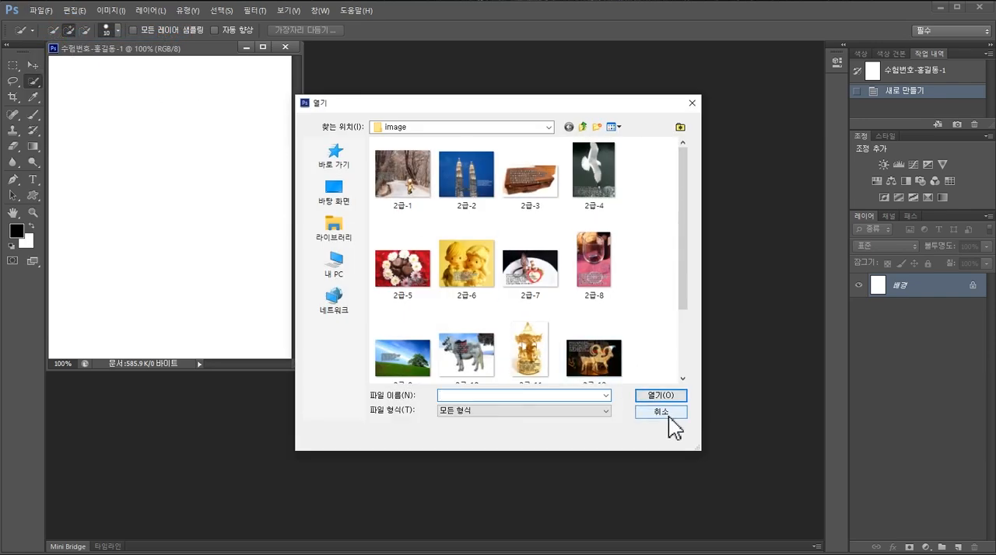
{"action": "left_click", "coordinate": [668, 418]}
{"action": "double_click", "coordinate": [493, 233]}
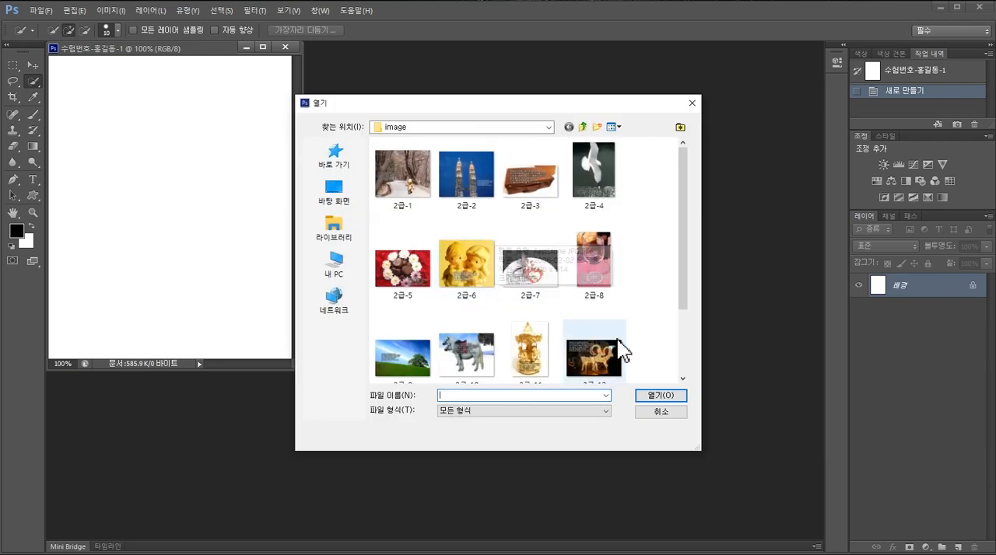
{"action": "left_click", "coordinate": [669, 418]}
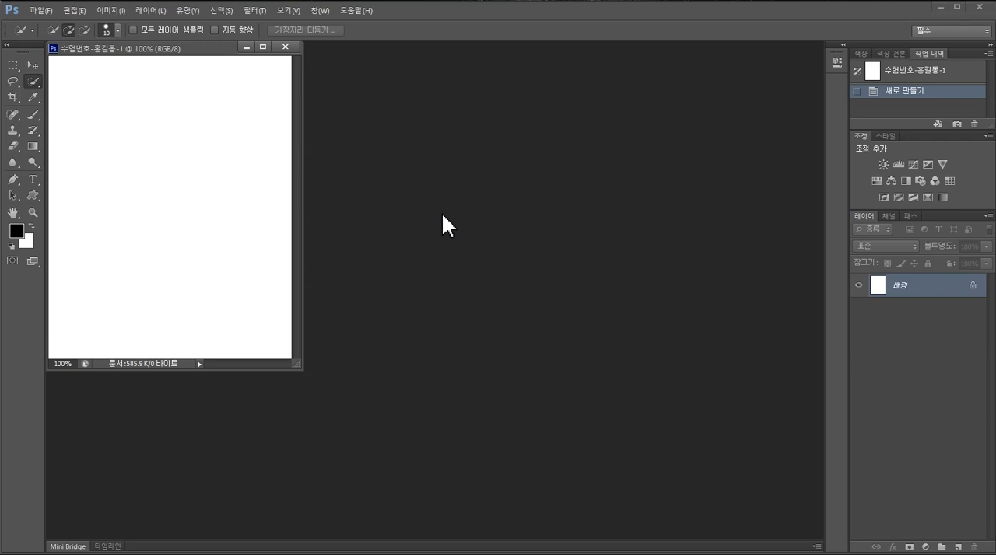
- Open the 2급-1 photo from the image folder inside GTQ in the Documents library
{"action": "double_click", "coordinate": [440, 211]}
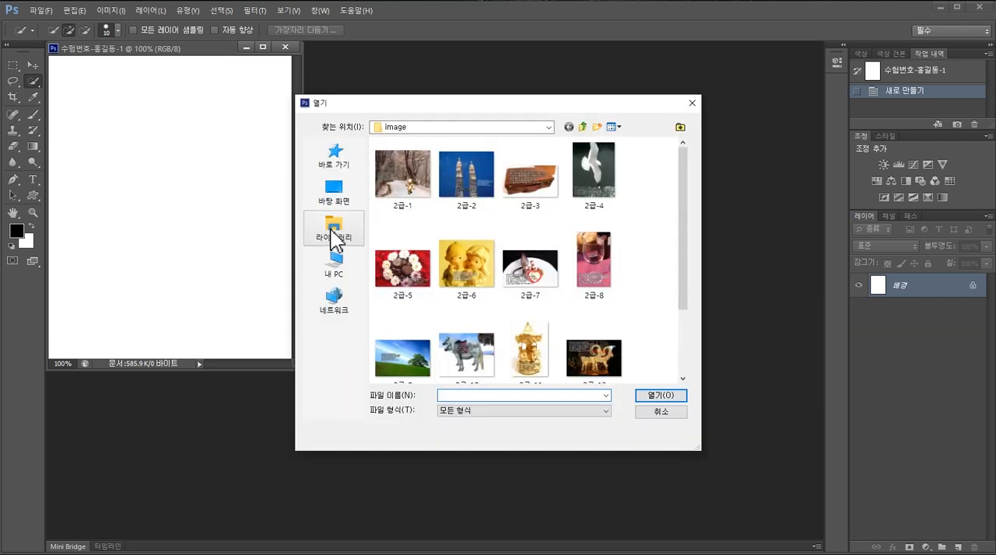
{"action": "left_click", "coordinate": [334, 238]}
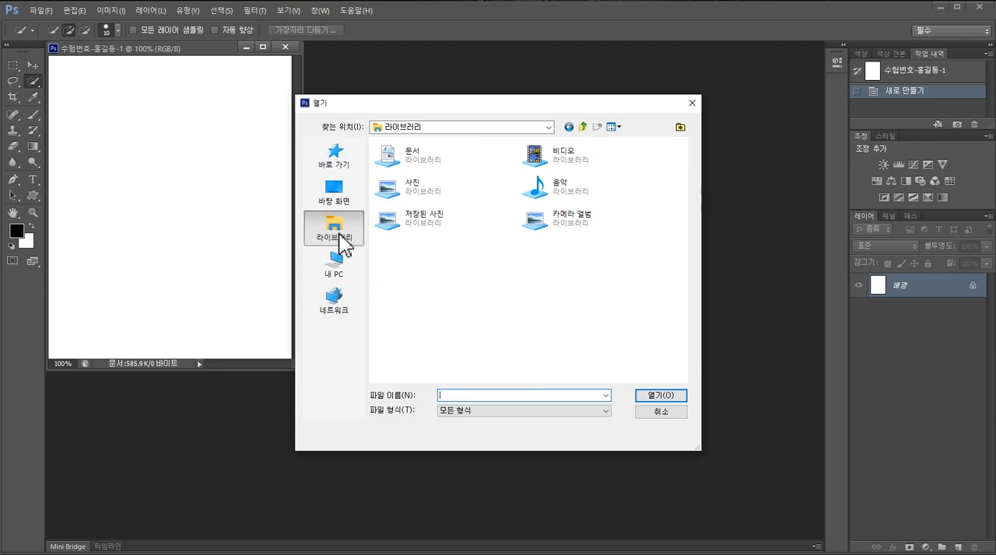
{"action": "double_click", "coordinate": [385, 155]}
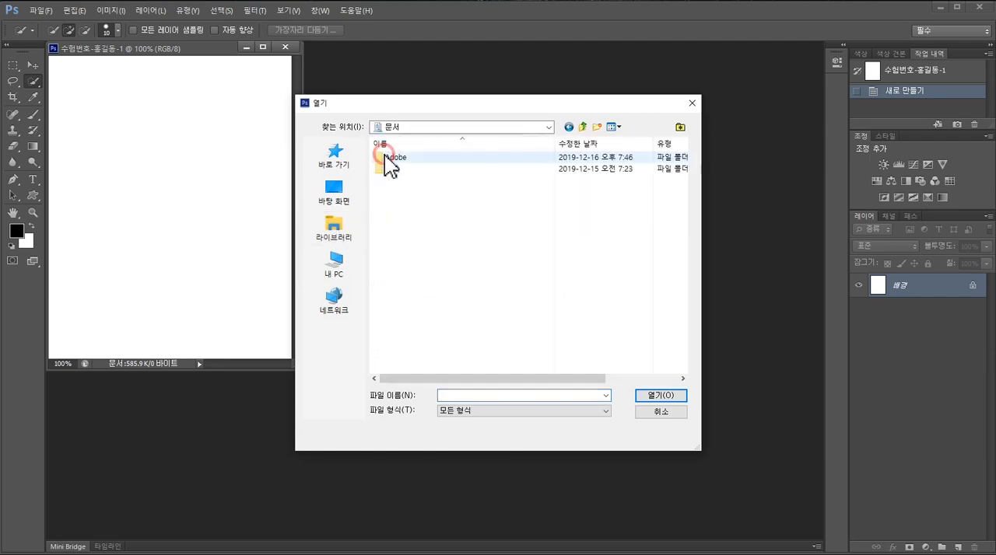
{"action": "left_click", "coordinate": [382, 169]}
{"action": "double_click", "coordinate": [382, 170]}
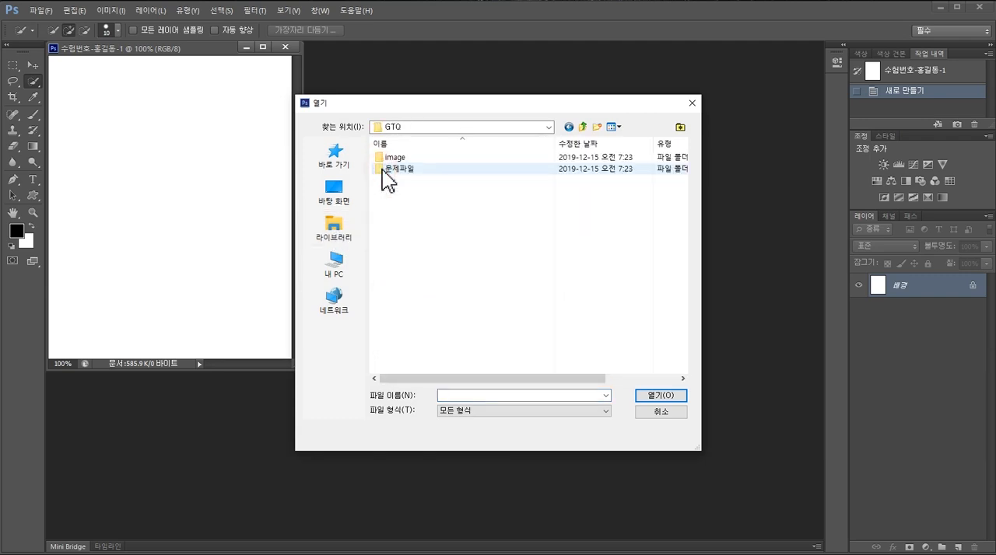
{"action": "double_click", "coordinate": [382, 159]}
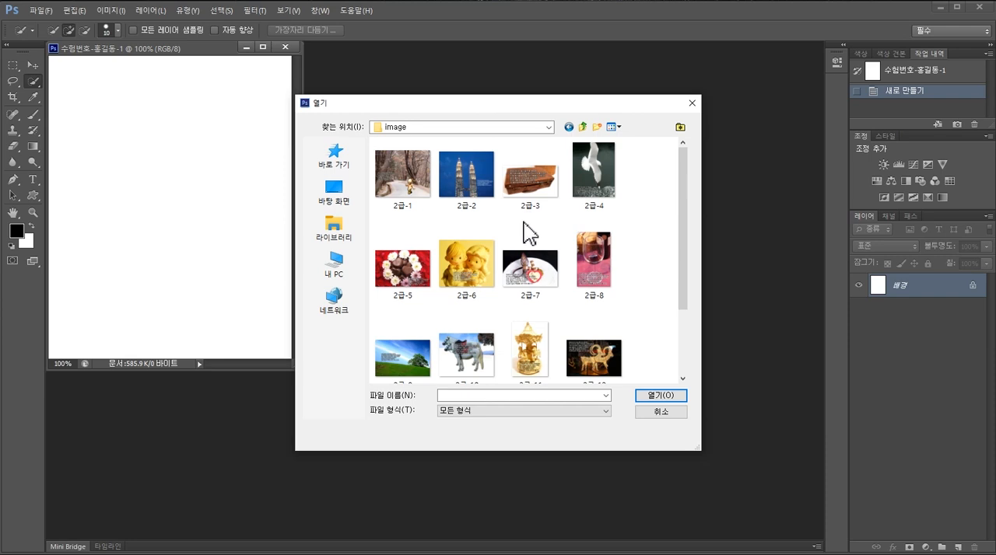
{"action": "left_click", "coordinate": [404, 184]}
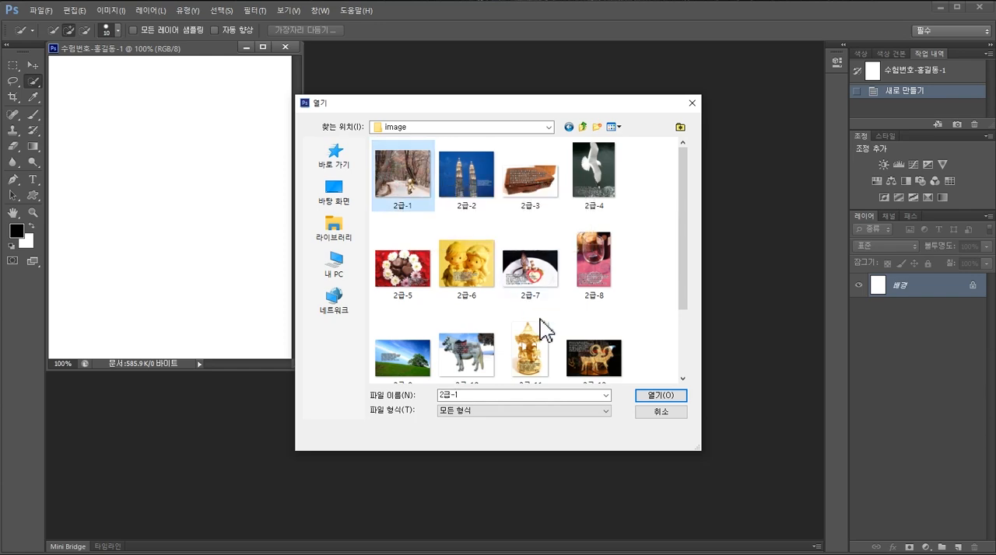
{"action": "left_click", "coordinate": [661, 396]}
- Set the blank document beside 2급-1.jpg, copy the entire photo and paste it into the blank document
{"action": "key", "text": "ctrl+a"}
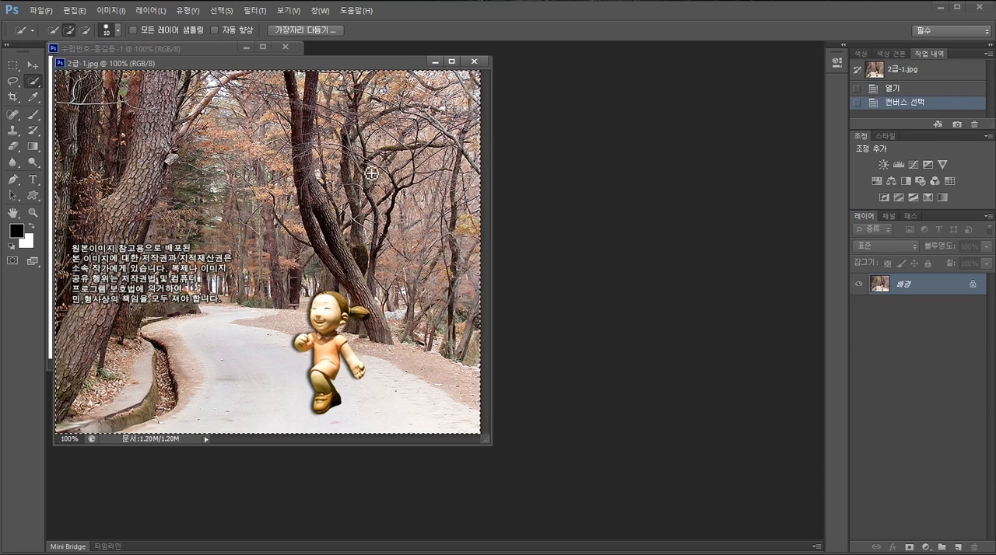
{"action": "key", "text": "ctrl+d"}
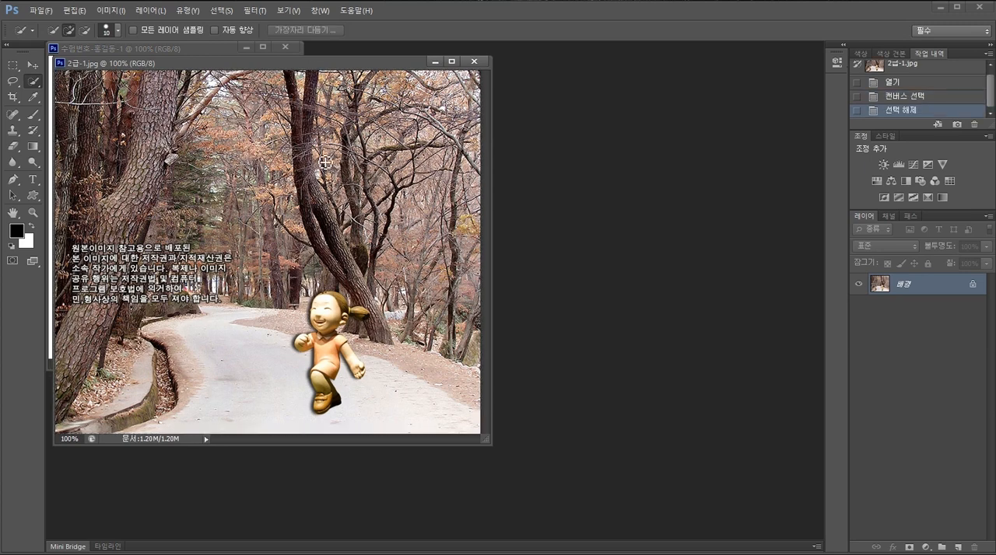
{"action": "left_click_drag", "start_coordinate": [202, 47], "coordinate": [662, 150]}
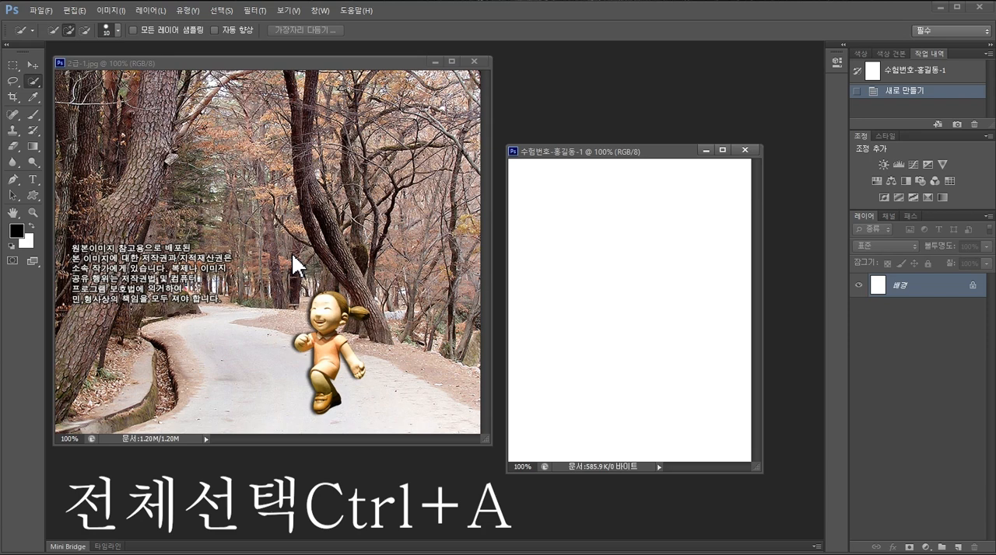
{"action": "key", "text": "ctrl+a"}
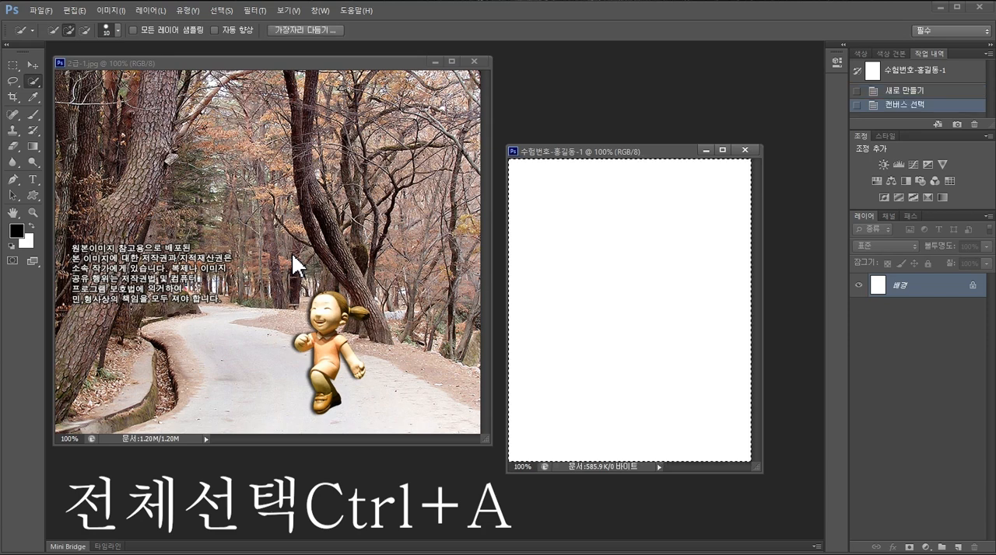
{"action": "left_click", "coordinate": [289, 223]}
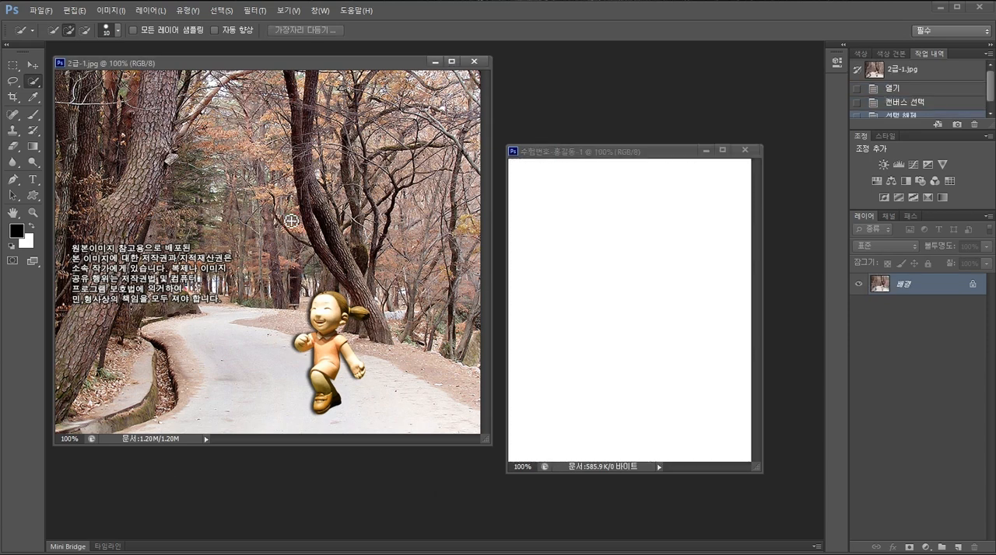
{"action": "key", "text": "ctrl+a"}
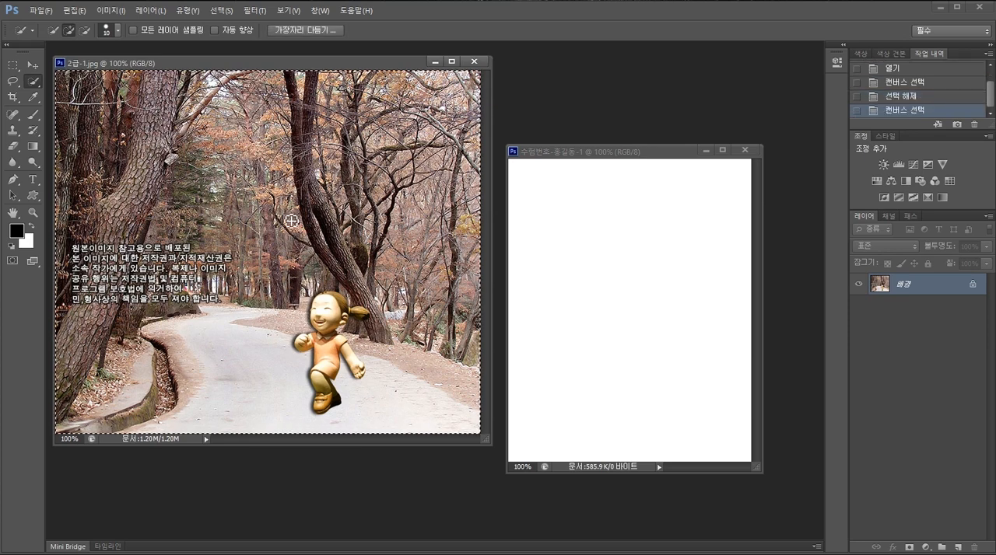
{"action": "key", "text": "ctrl+c"}
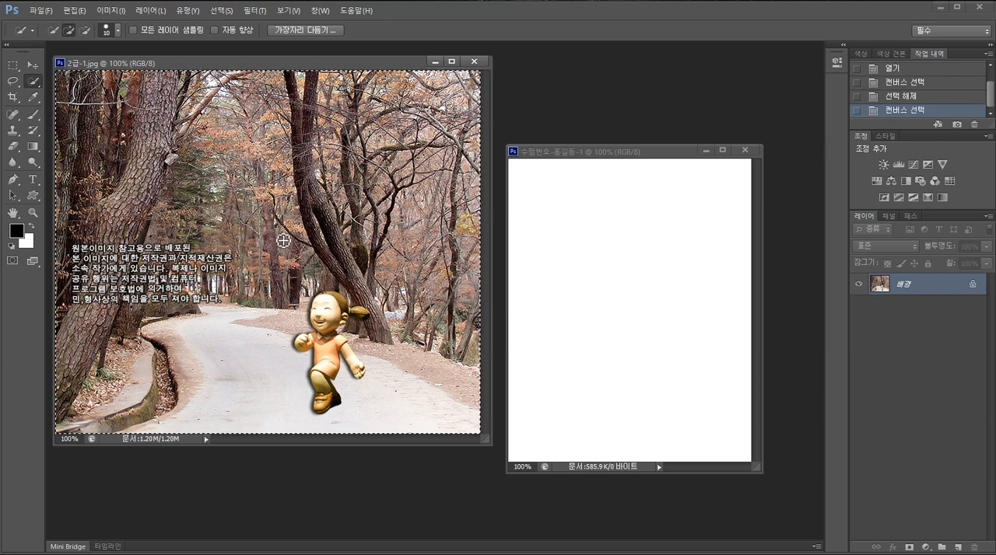
{"action": "left_click", "coordinate": [579, 340]}
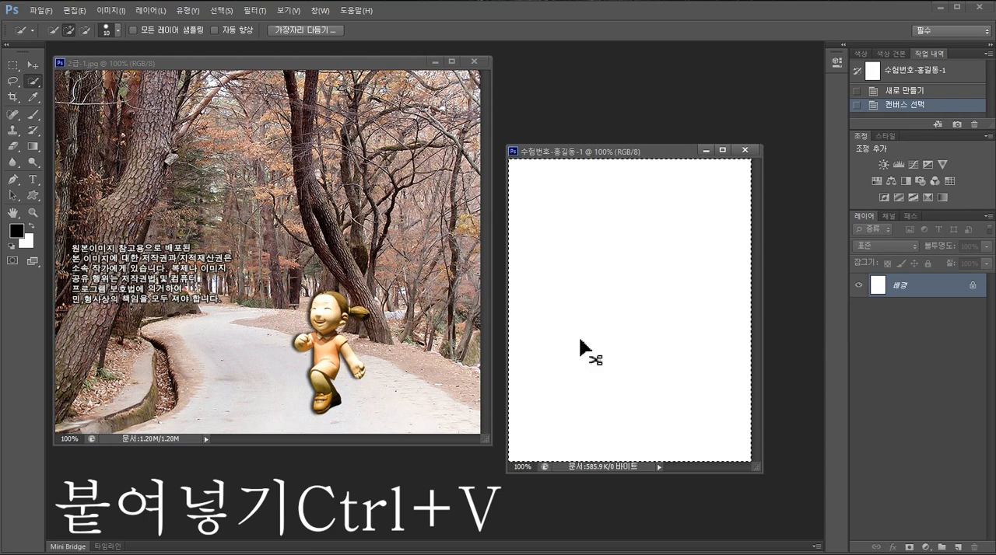
{"action": "key", "text": "ctrl+v"}
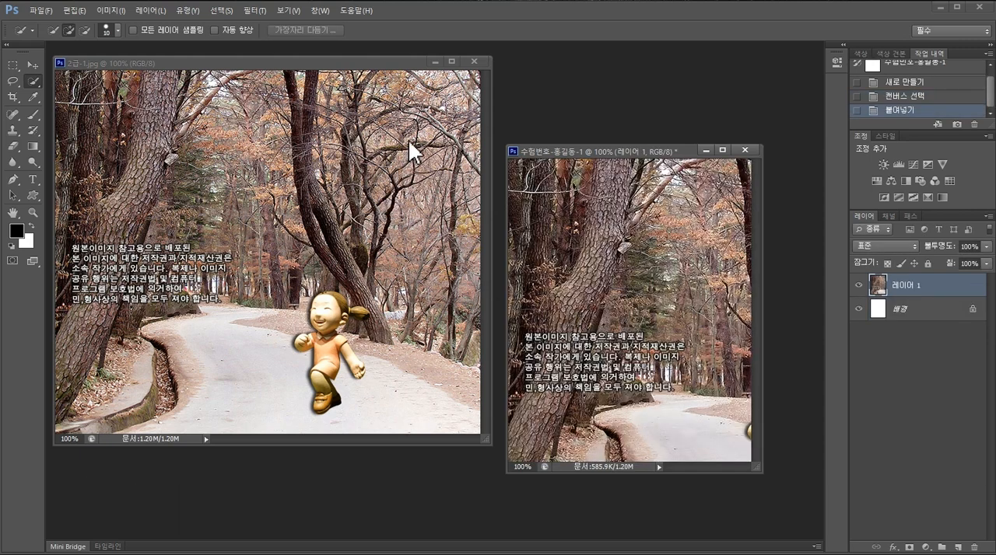
- Minimize the 2급-1.jpg window, then move and enlarge the new document's window to leave empty space around its canvas
{"action": "left_click", "coordinate": [435, 62]}
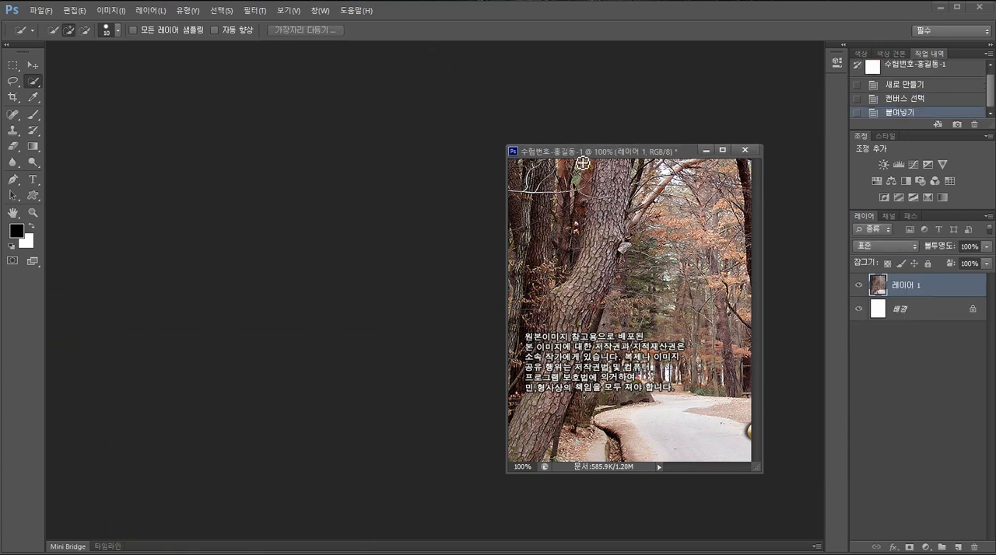
{"action": "left_click_drag", "start_coordinate": [603, 152], "coordinate": [314, 105]}
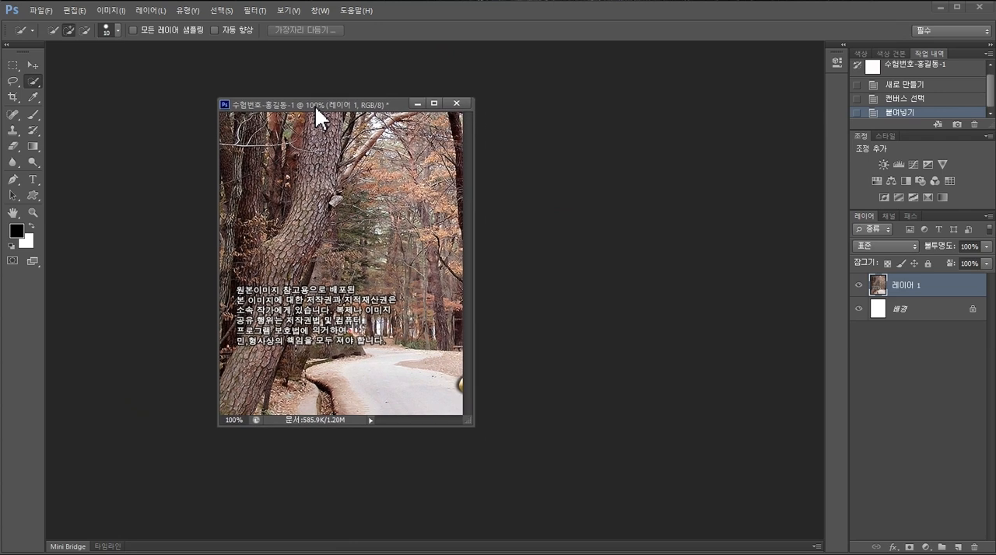
{"action": "left_click_drag", "start_coordinate": [472, 427], "coordinate": [684, 528]}
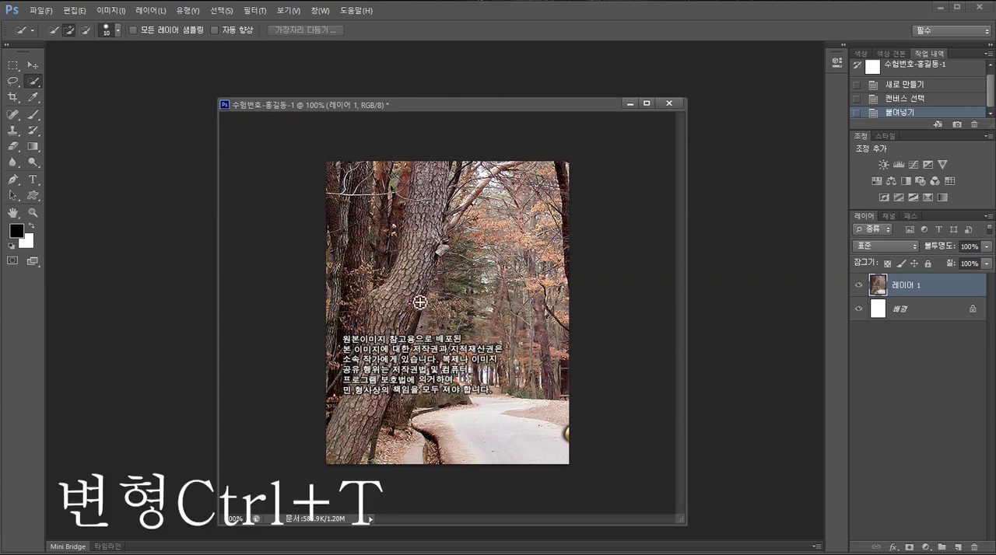
- Scale the pasted forest photo to about 85% width and 83% height and position it at X 190, Y 250 px to cover the canvas
{"action": "key", "text": "ctrl+t"}
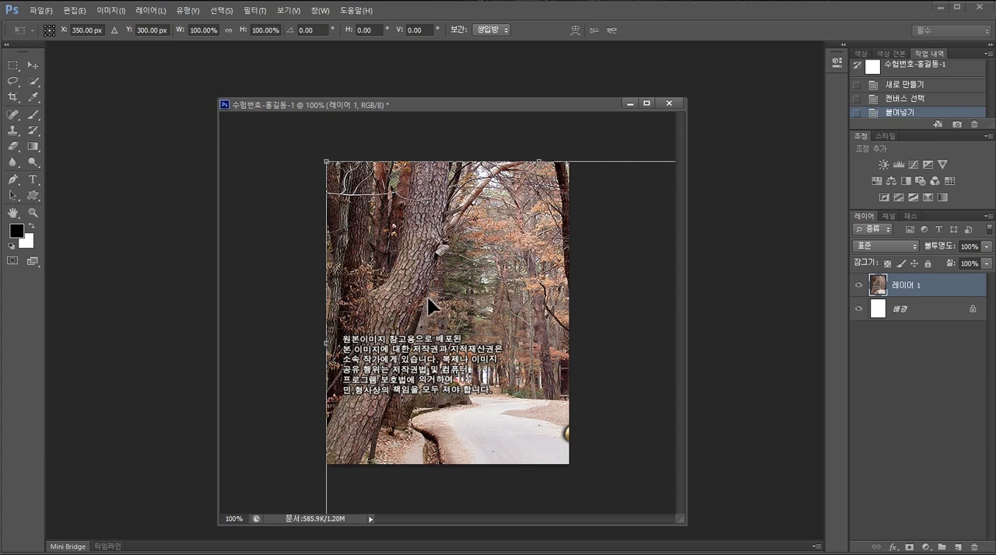
{"action": "left_click_drag", "start_coordinate": [515, 338], "coordinate": [428, 276]}
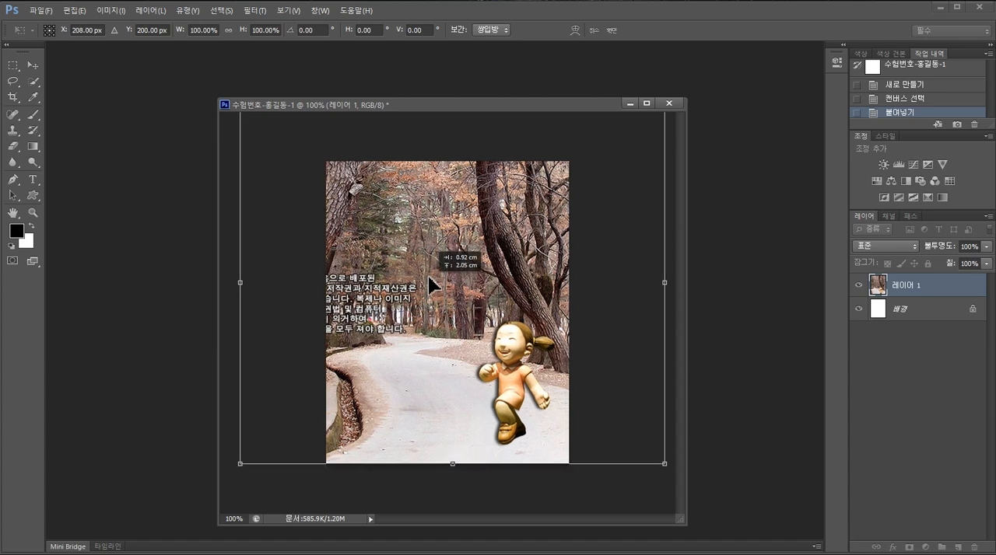
{"action": "left_click_drag", "start_coordinate": [514, 241], "coordinate": [515, 271]}
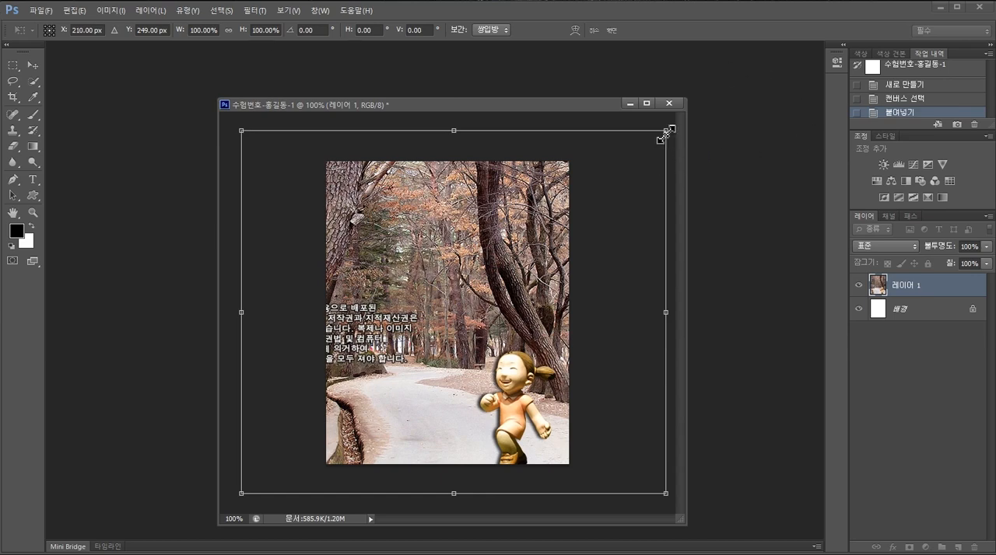
{"action": "left_click_drag", "start_coordinate": [663, 133], "coordinate": [638, 161]}
{"action": "left_click_drag", "start_coordinate": [614, 195], "coordinate": [622, 170]}
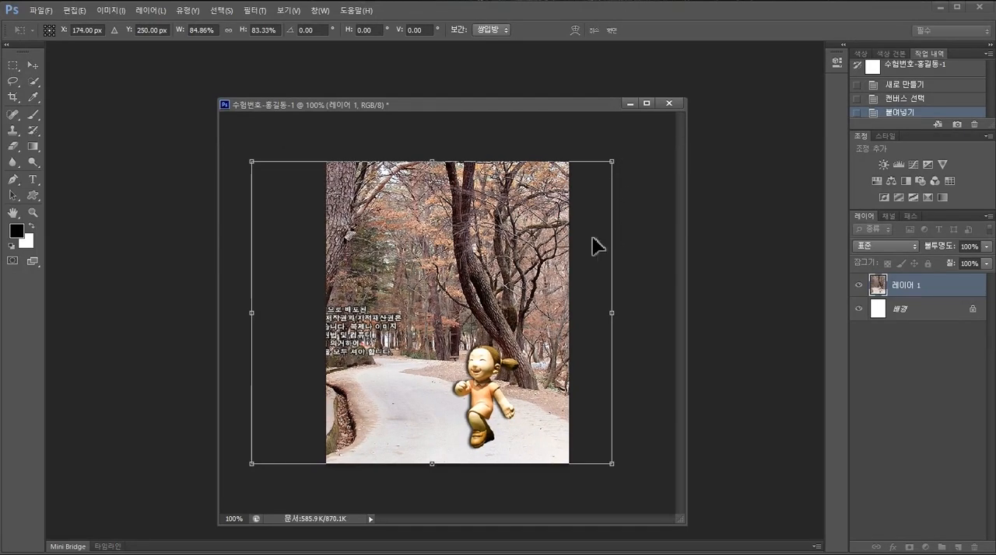
{"action": "left_click_drag", "start_coordinate": [539, 248], "coordinate": [550, 247]}
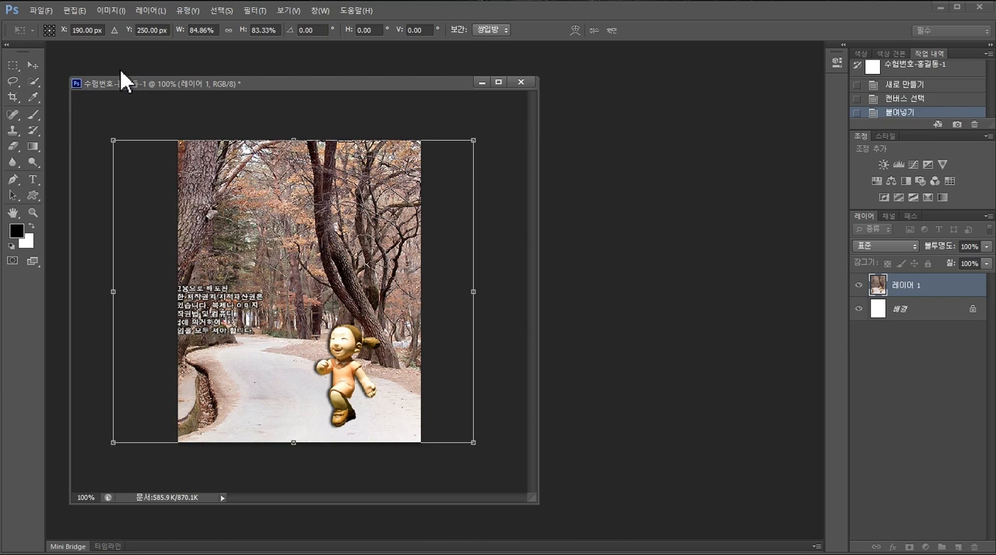
- Flip the forest photo horizontally within the active transform
{"action": "left_click", "coordinate": [75, 13]}
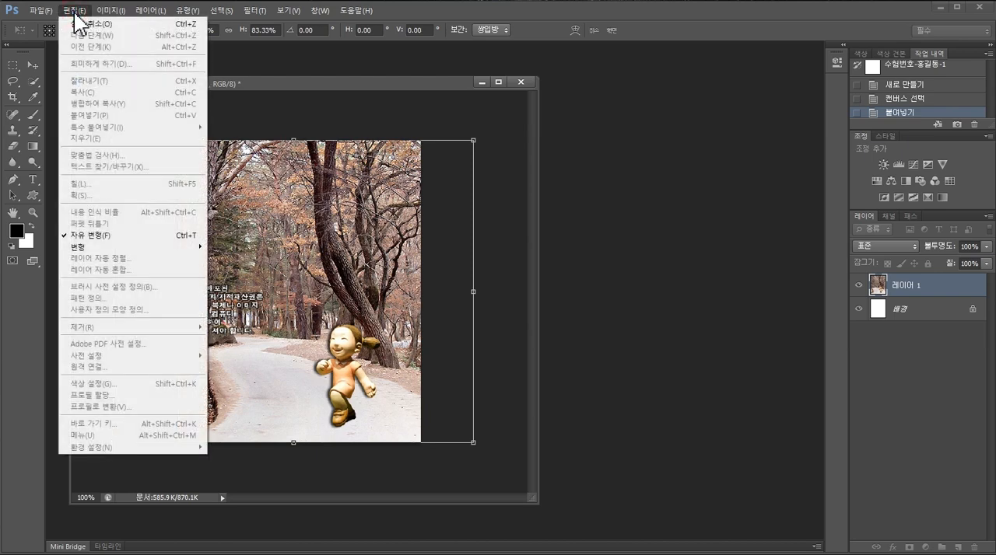
{"action": "mouse_move", "coordinate": [99, 249]}
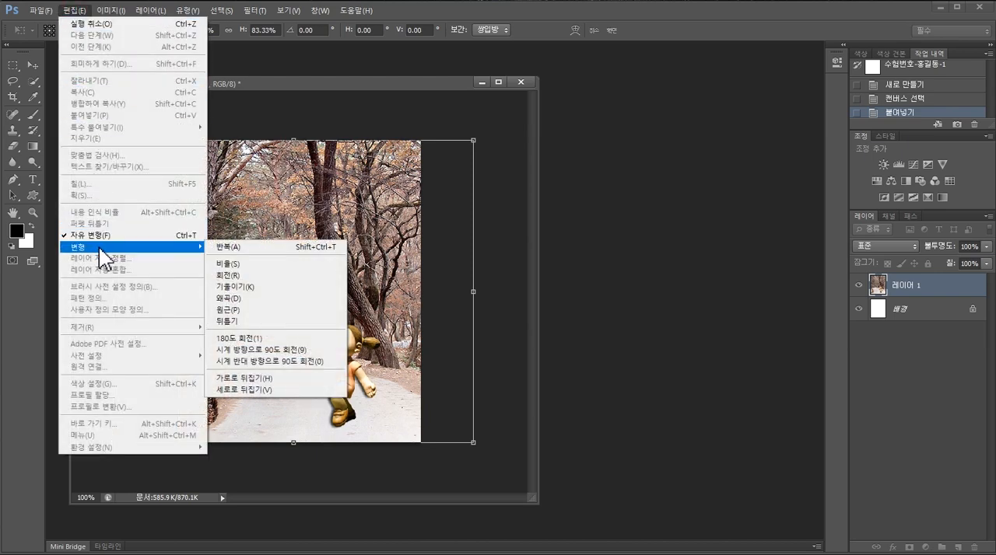
{"action": "left_click", "coordinate": [294, 381]}
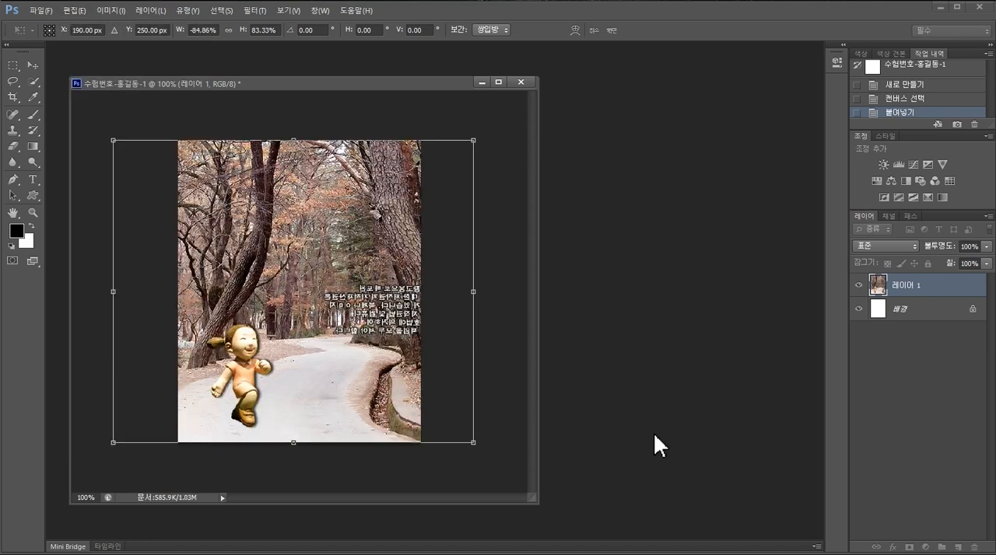
- Switch to the GP11-2B(A4).pdf exam sheet and compare the side edges of task 1's expected output with the flipped photo
{"action": "key", "text": "alt+Tab"}
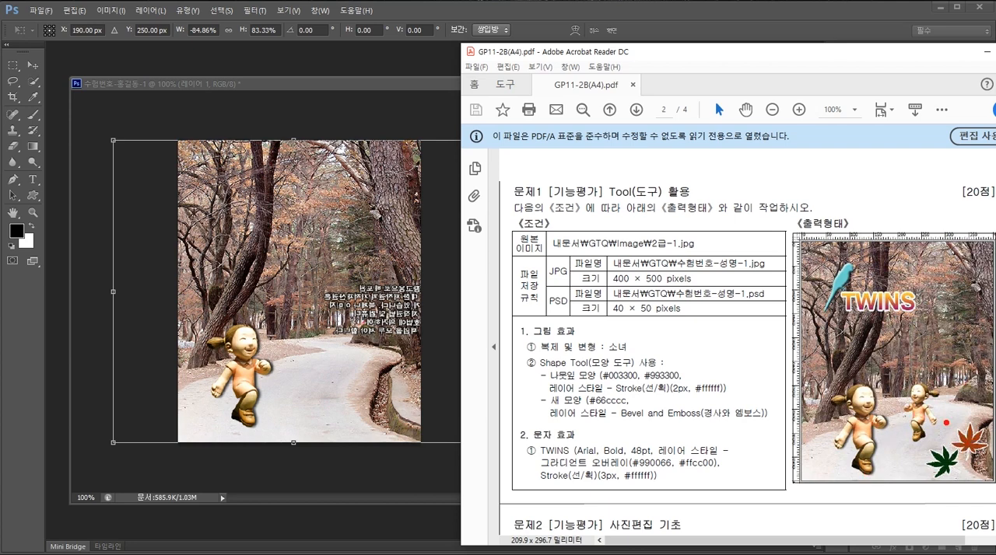
{"action": "mouse_move", "coordinate": [976, 402]}
{"action": "left_mouse_down"}
{"action": "mouse_move", "coordinate": [983, 429]}
{"action": "mouse_move", "coordinate": [993, 428]}
{"action": "mouse_move", "coordinate": [989, 400]}
{"action": "left_mouse_up"}
{"action": "mouse_move", "coordinate": [827, 391]}
{"action": "left_mouse_down"}
{"action": "mouse_move", "coordinate": [780, 409]}
{"action": "mouse_move", "coordinate": [807, 432]}
{"action": "mouse_move", "coordinate": [830, 420]}
{"action": "mouse_move", "coordinate": [833, 391]}
{"action": "left_mouse_up"}
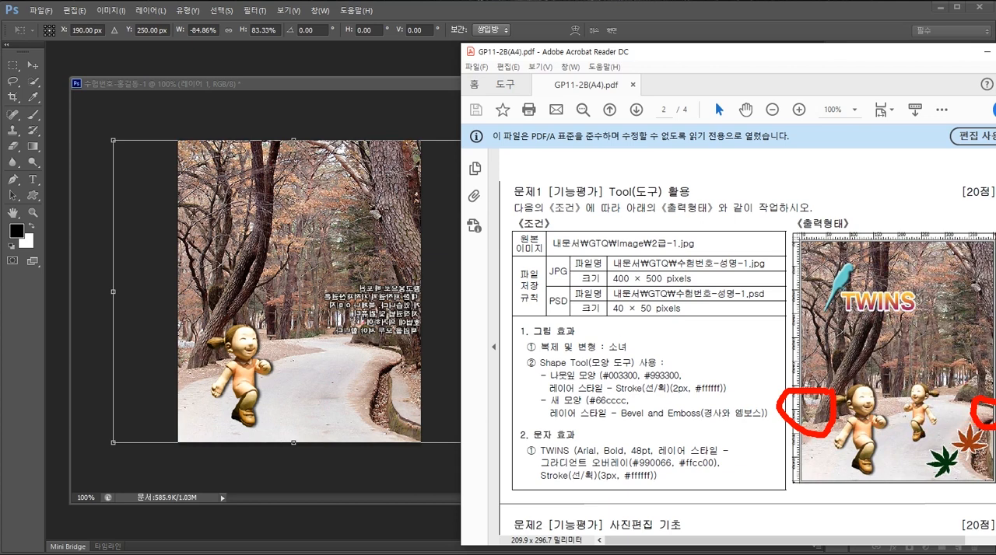
{"action": "key", "text": "Escape"}
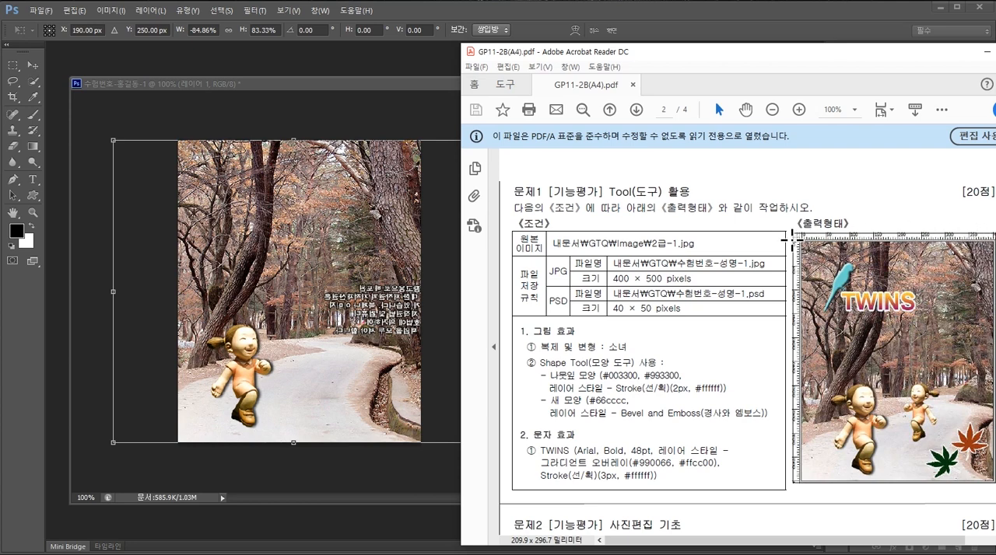
{"action": "left_click", "coordinate": [215, 102]}
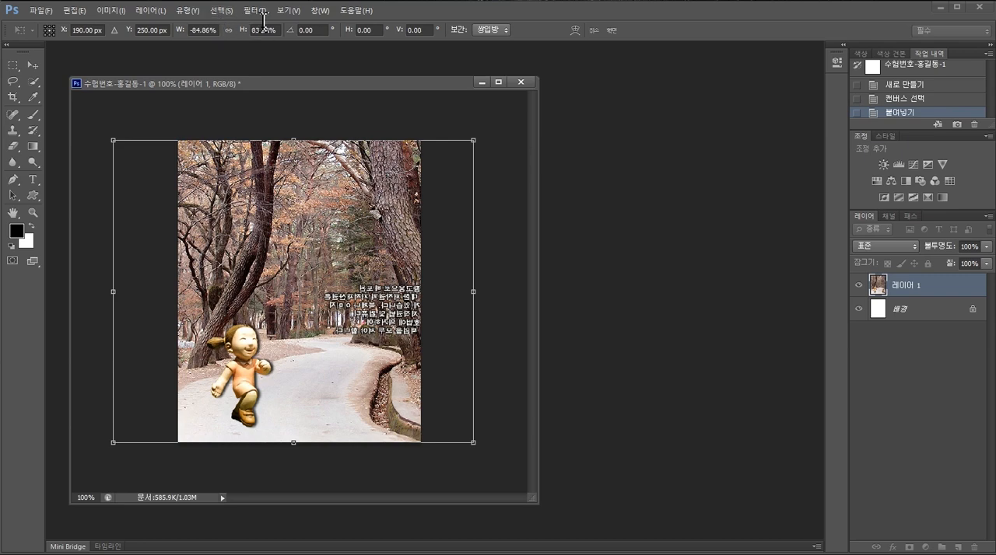
- Show the rulers, apply the photo's transform, and set the ruler units to pixels
{"action": "left_click", "coordinate": [288, 11]}
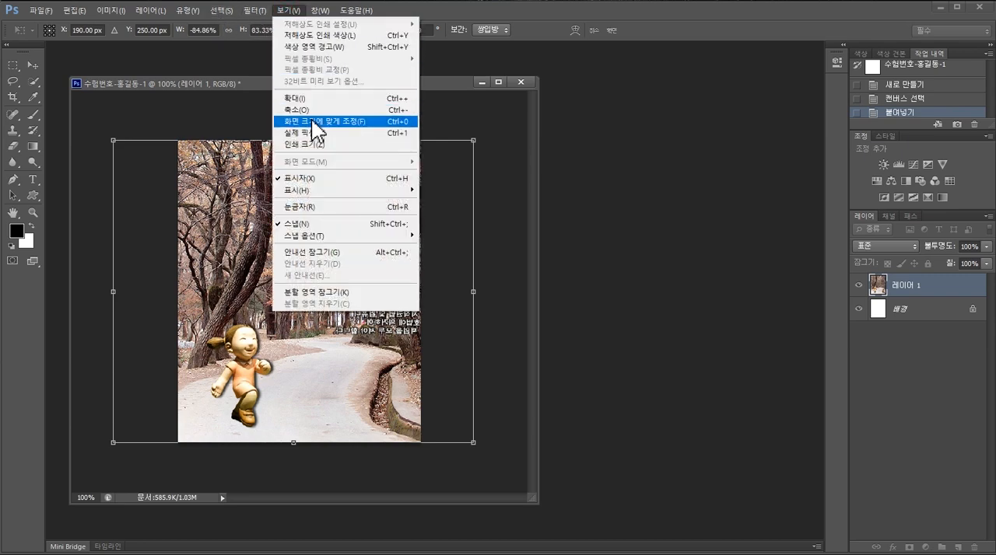
{"action": "mouse_move", "coordinate": [342, 196]}
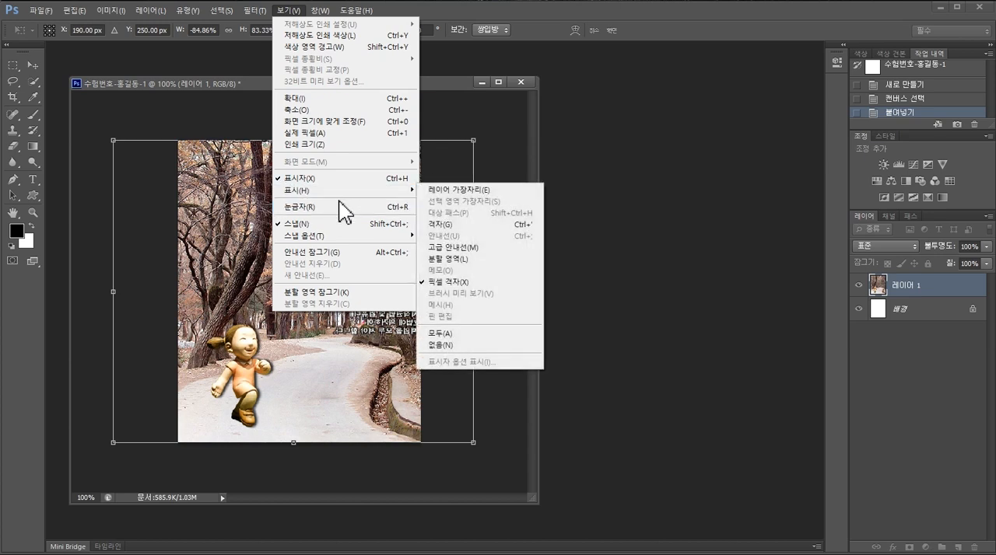
{"action": "left_click", "coordinate": [281, 209]}
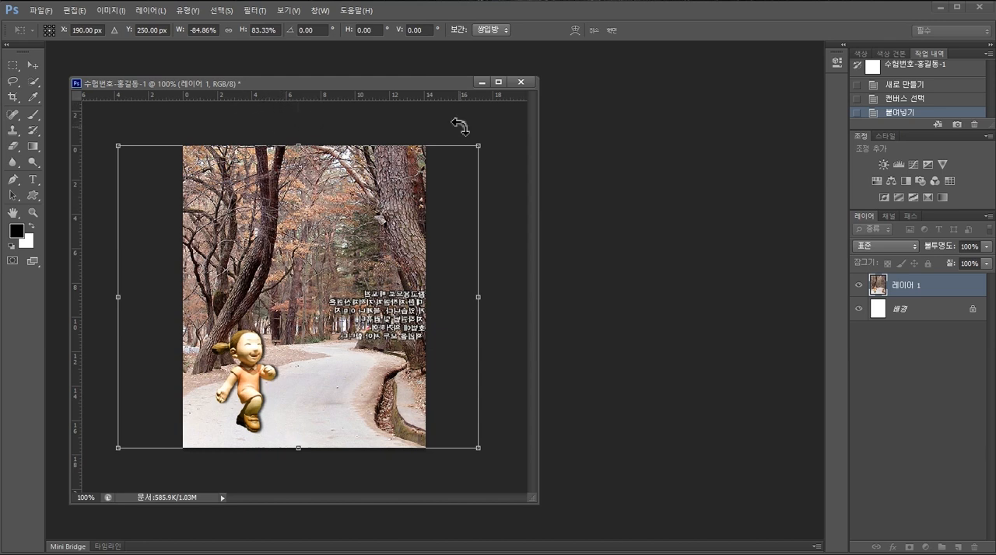
{"action": "key", "text": "Return"}
{"action": "key", "text": "w"}
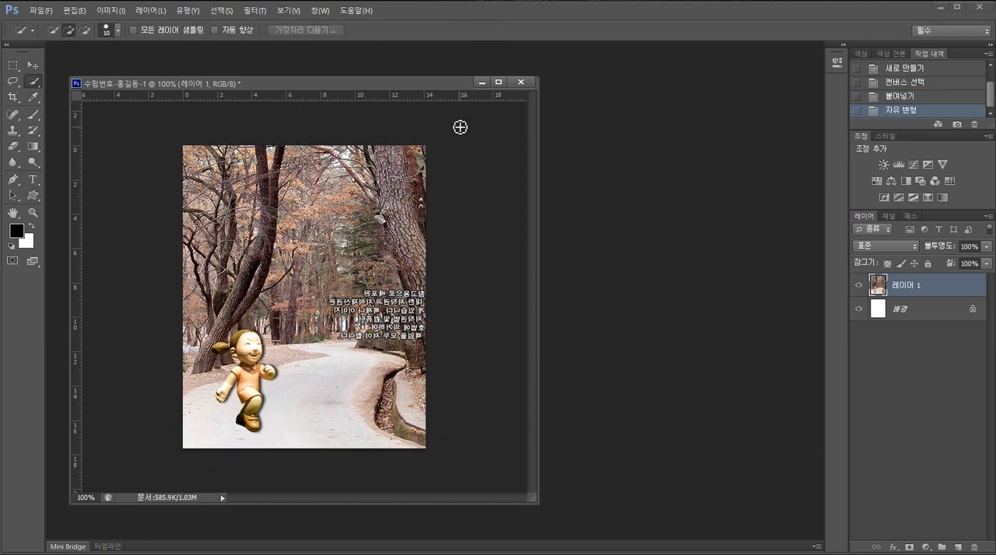
{"action": "right_click", "coordinate": [376, 109]}
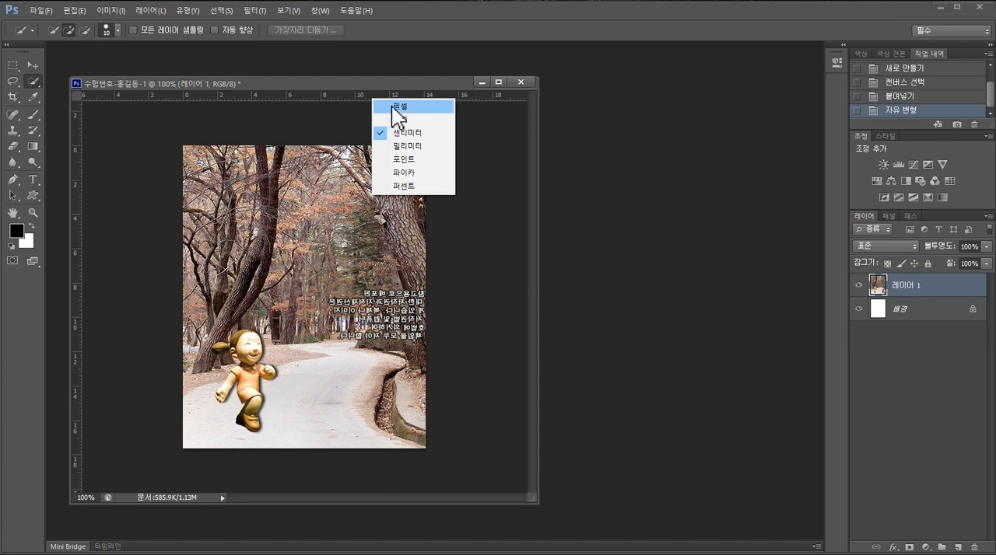
{"action": "left_click", "coordinate": [393, 106]}
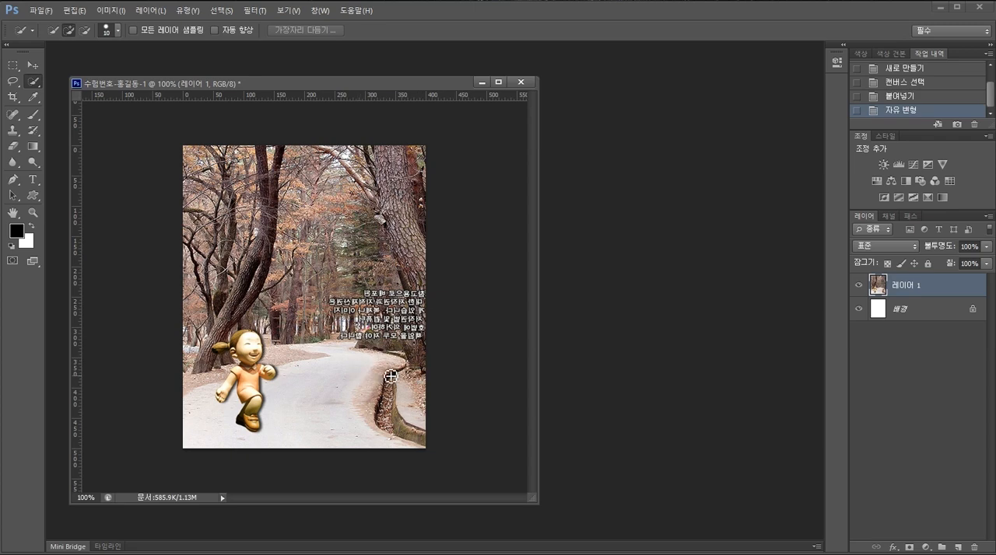
- Check the exam sheet, then select the whole girl figure with the Quick Selection tool, subtracting the background beside her hair
{"action": "key", "text": "alt+Tab"}
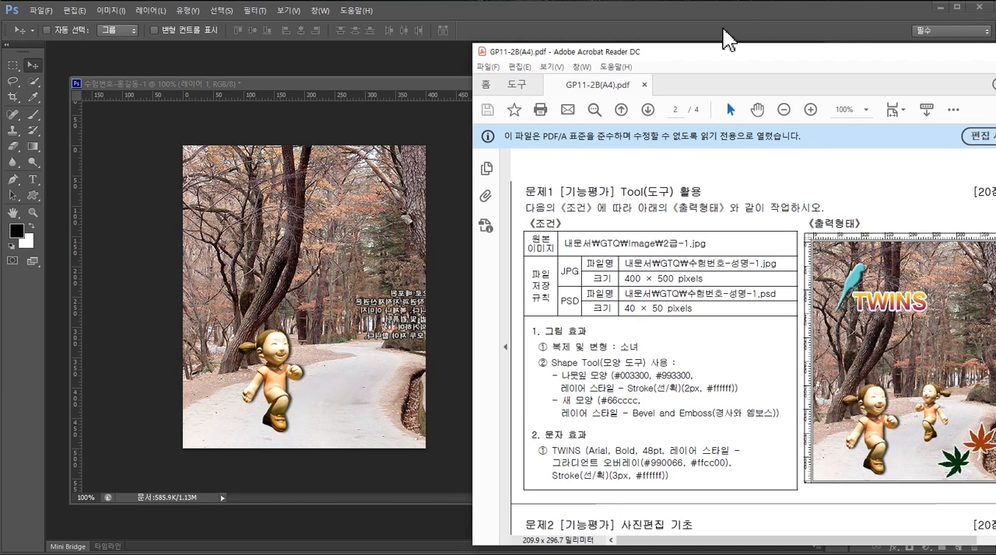
{"action": "left_click", "coordinate": [29, 78]}
{"action": "left_click", "coordinate": [29, 79]}
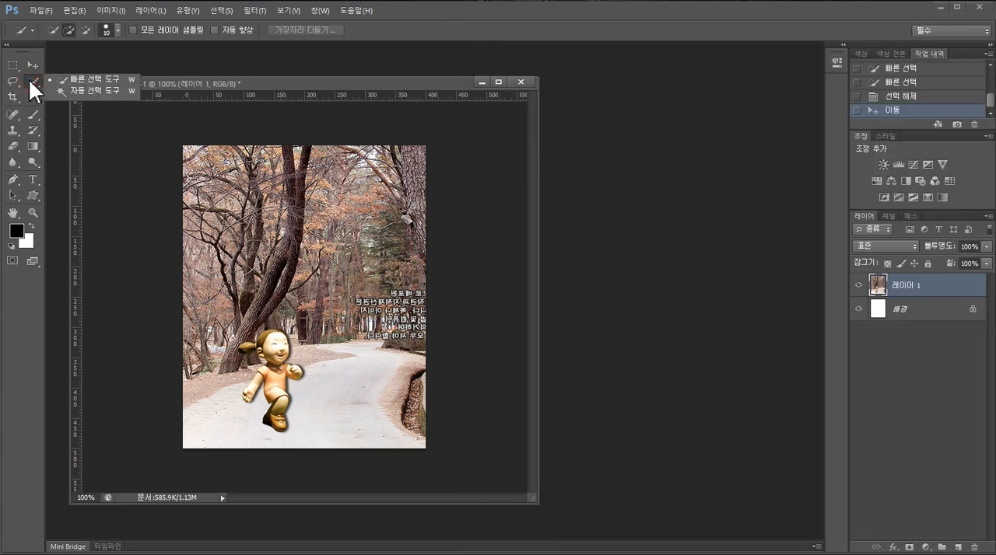
{"action": "left_click", "coordinate": [81, 78]}
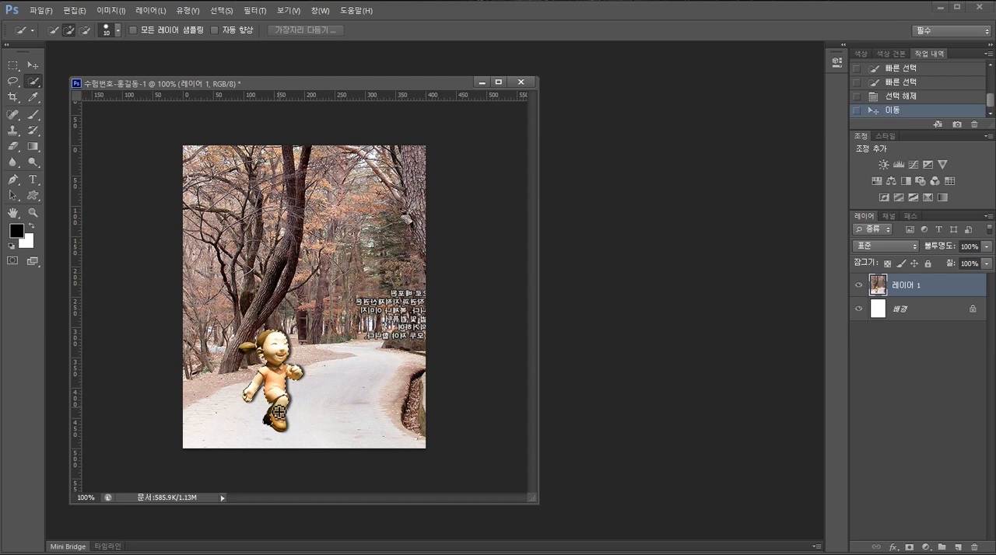
{"action": "mouse_move", "coordinate": [279, 412]}
{"action": "left_mouse_down"}
{"action": "mouse_move", "coordinate": [255, 354]}
{"action": "mouse_move", "coordinate": [248, 359]}
{"action": "left_mouse_up"}
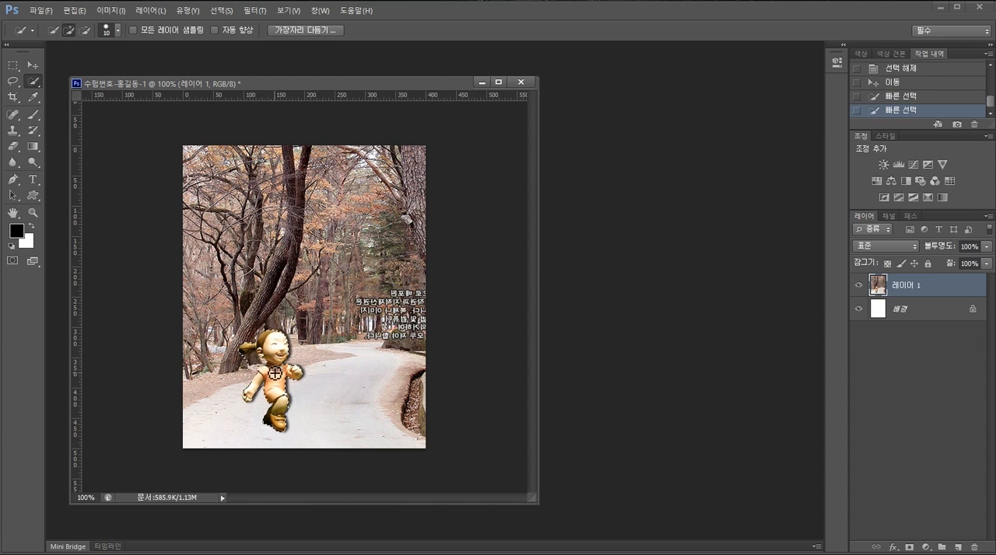
{"action": "key", "text": "alt"}
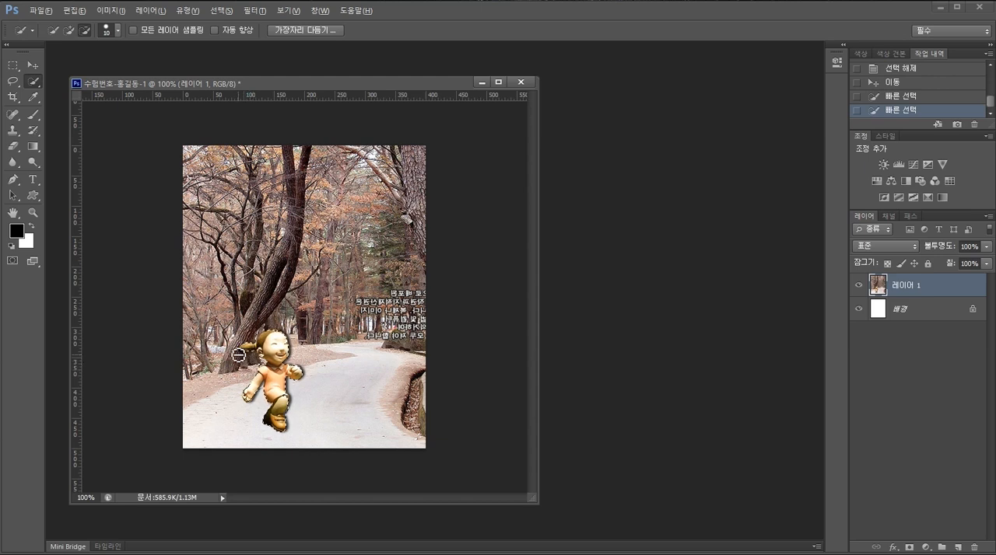
{"action": "left_click", "coordinate": [238, 354], "text": "alt"}
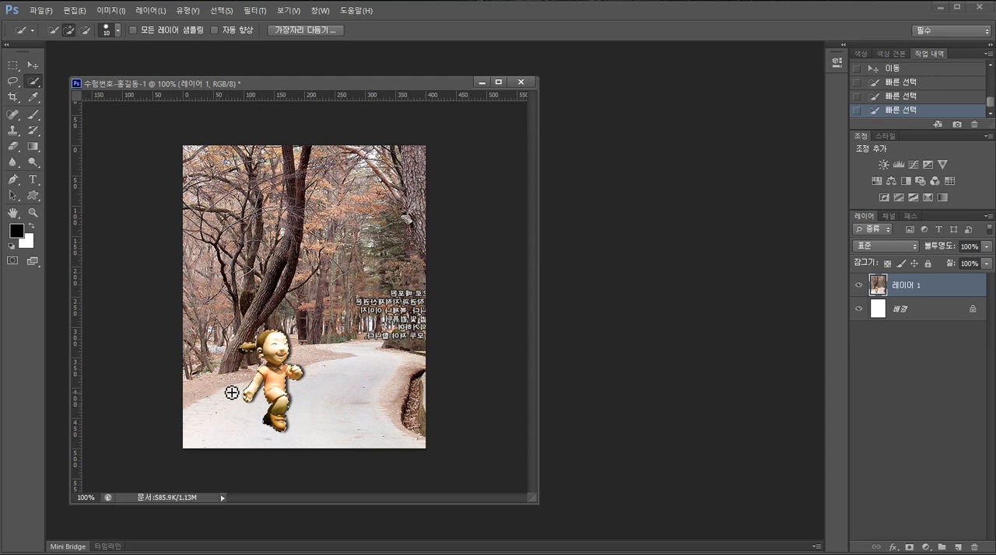
{"action": "left_click", "coordinate": [262, 363], "text": "alt"}
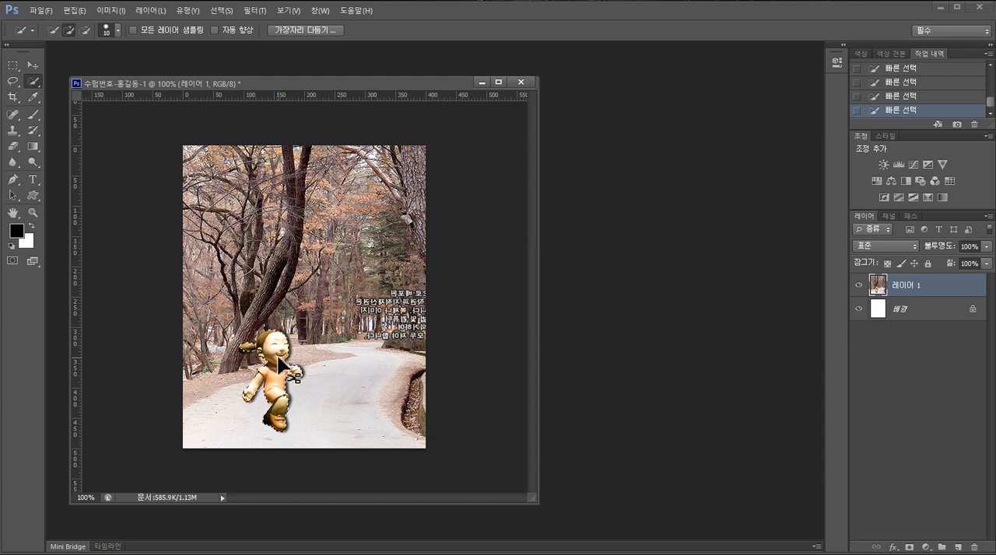
- Copy and paste the selected girl onto a new layer, and move the copy onto the path behind the original
{"action": "key", "text": "ctrl+v"}
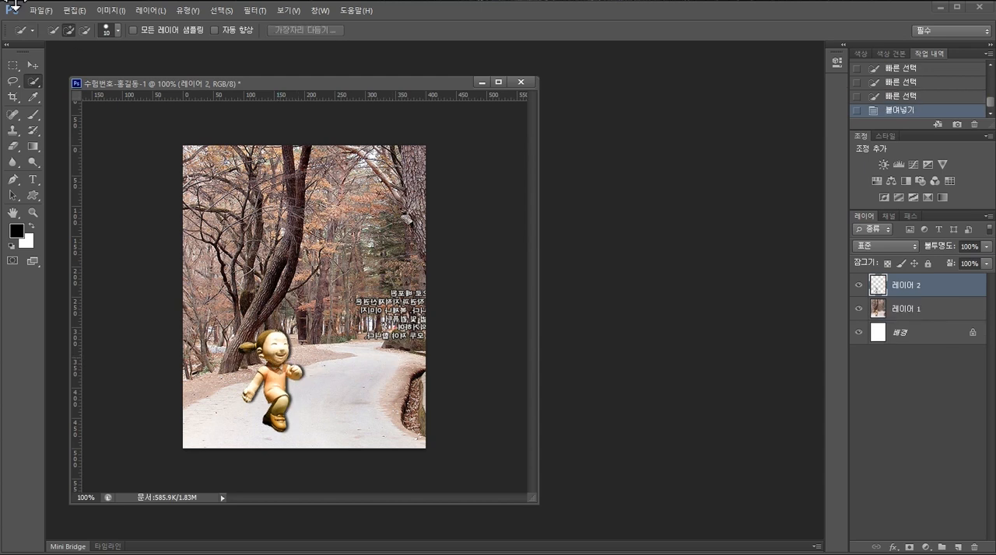
{"action": "left_click", "coordinate": [33, 65]}
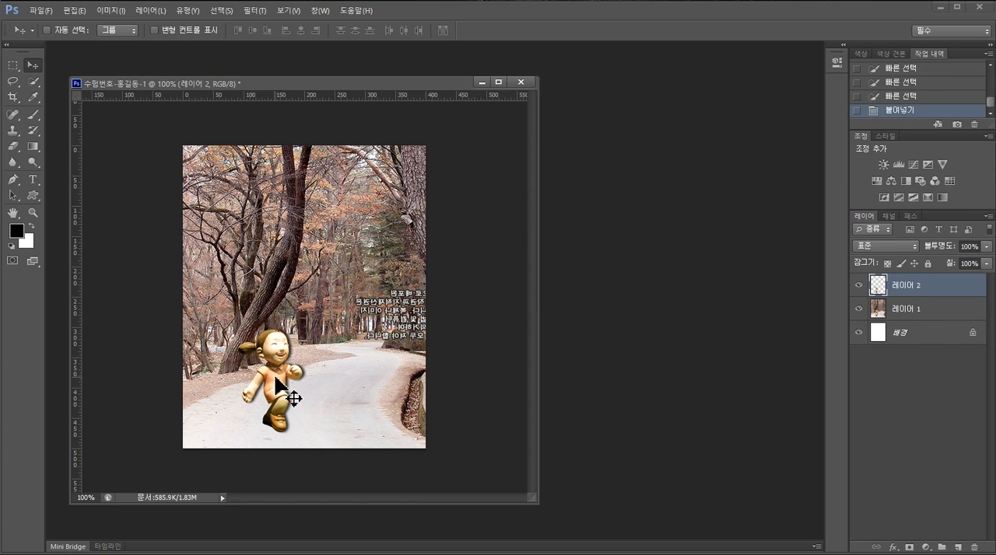
{"action": "left_click_drag", "start_coordinate": [276, 377], "coordinate": [342, 343]}
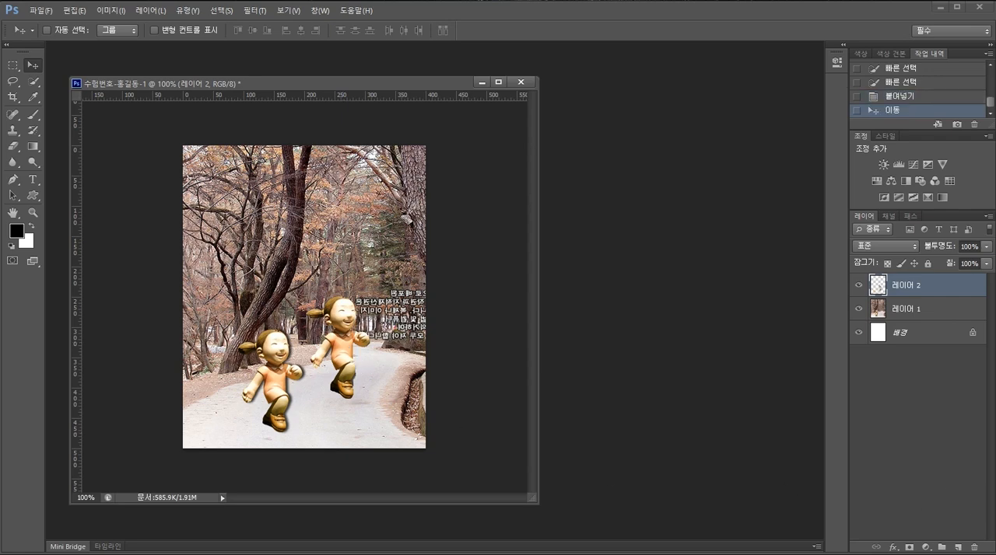
- Check the exam sheet, then flip the girl copy horizontally and scale it down to about 65% on the path
{"action": "key", "text": "alt+Tab"}
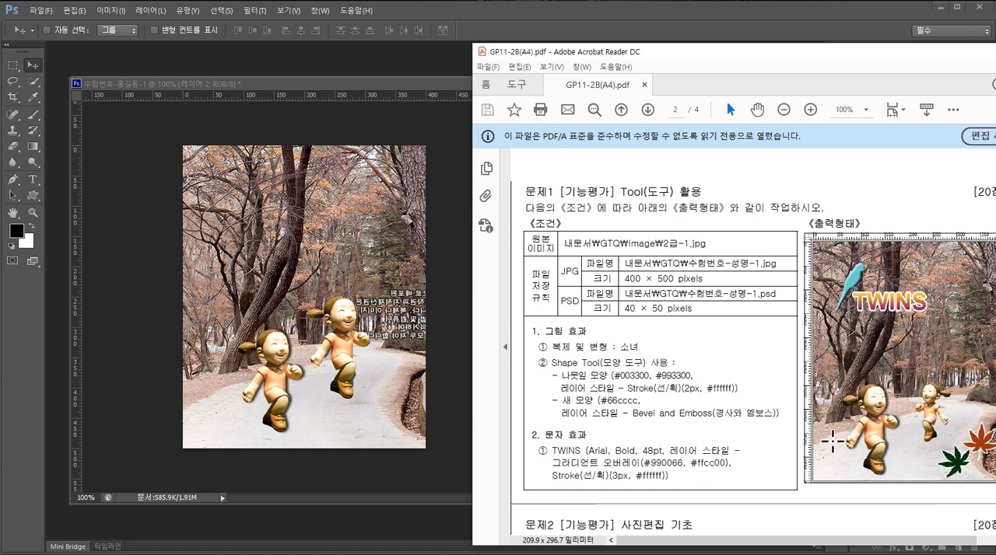
{"action": "left_click", "coordinate": [348, 358]}
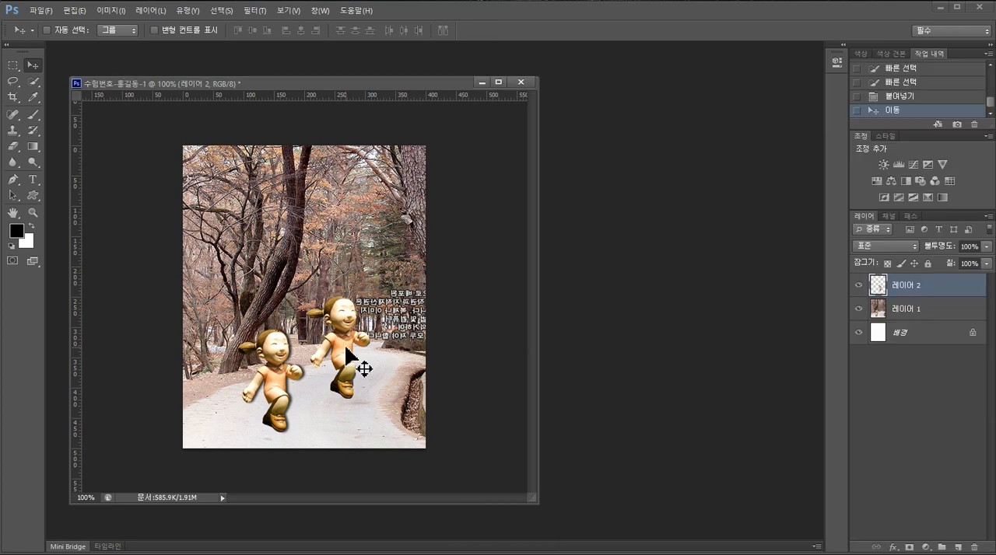
{"action": "key", "text": "ctrl+t"}
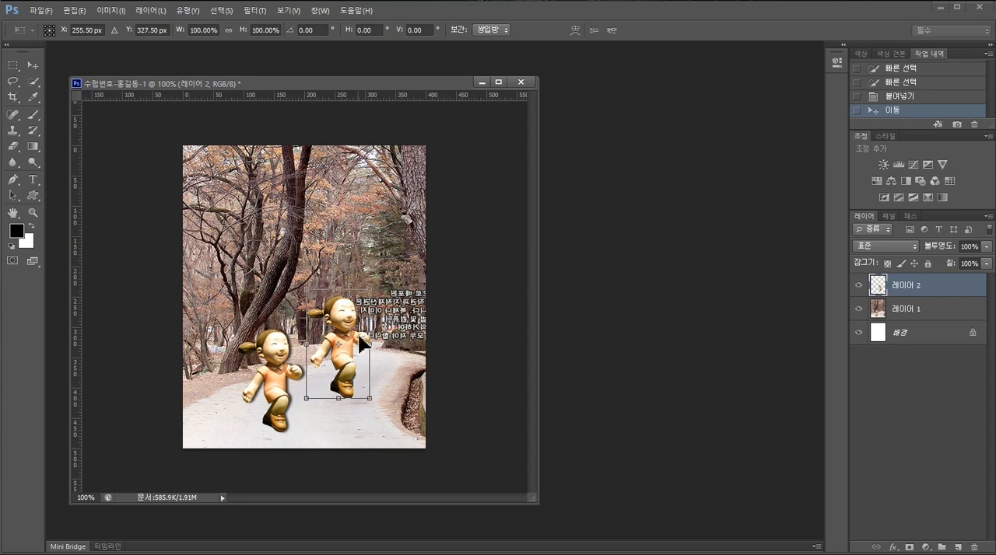
{"action": "left_click", "coordinate": [75, 11]}
{"action": "mouse_move", "coordinate": [116, 248]}
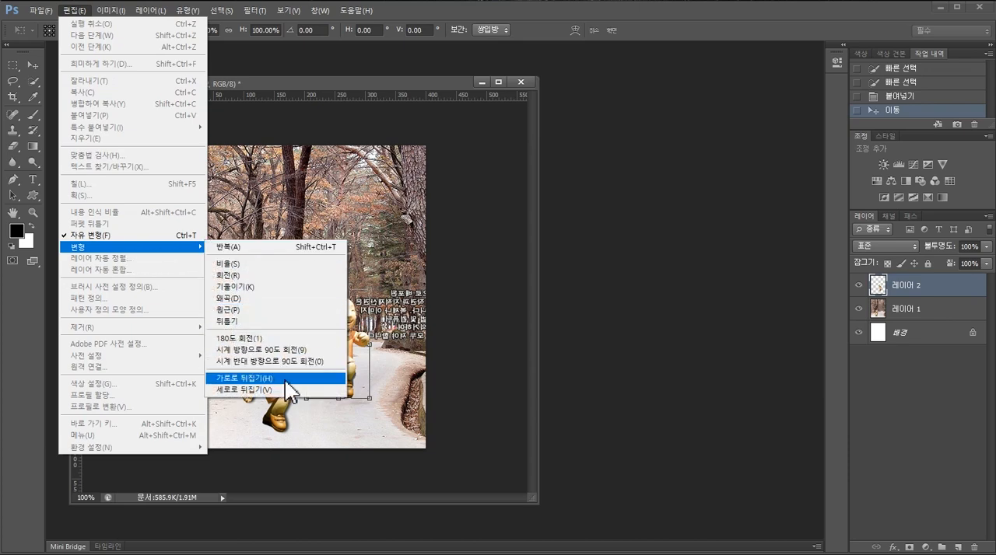
{"action": "left_click", "coordinate": [273, 376]}
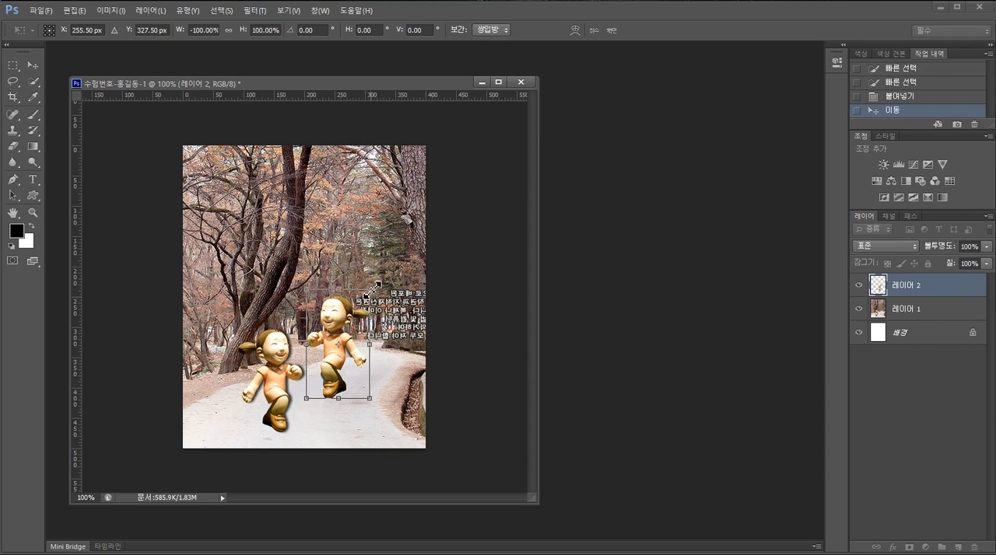
{"action": "left_click_drag", "start_coordinate": [371, 288], "coordinate": [345, 333]}
{"action": "left_click_drag", "start_coordinate": [322, 379], "coordinate": [341, 362]}
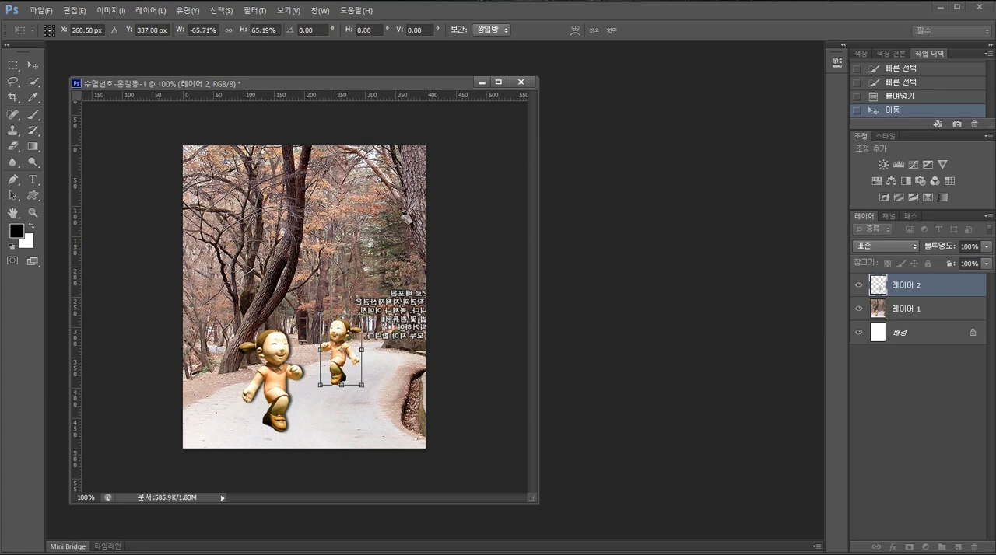
- Compare with the exam sheet, move the small girl to about X 274.5, Y 357 px, and apply the transform
{"action": "key", "text": "alt+Tab"}
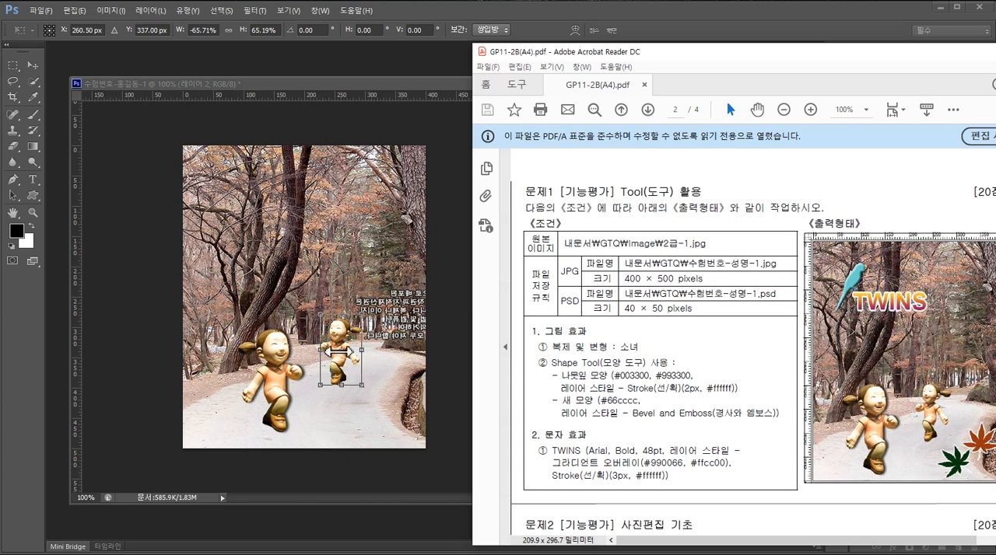
{"action": "left_click", "coordinate": [337, 351]}
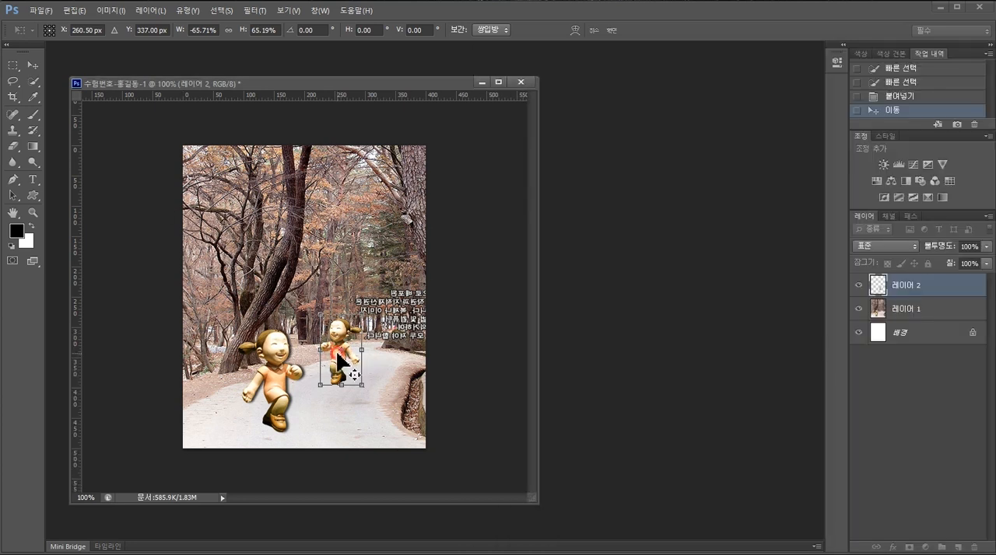
{"action": "left_click_drag", "start_coordinate": [339, 352], "coordinate": [342, 363]}
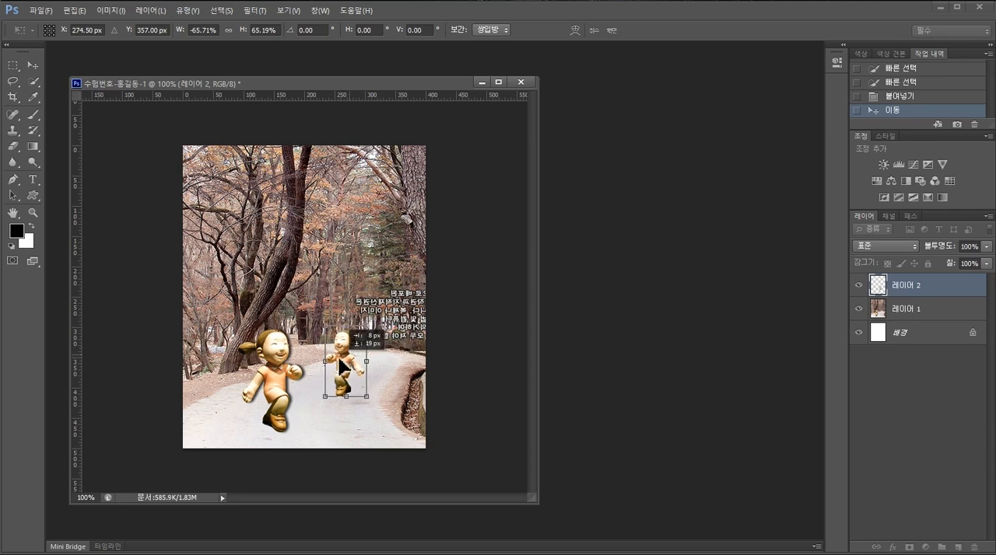
{"action": "key", "text": "alt+Tab"}
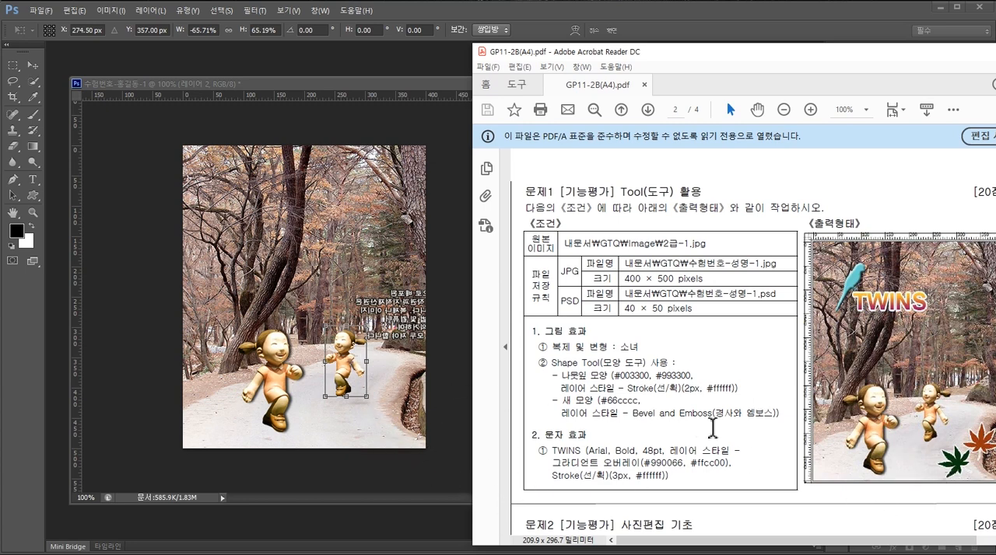
{"action": "key", "text": "Return"}
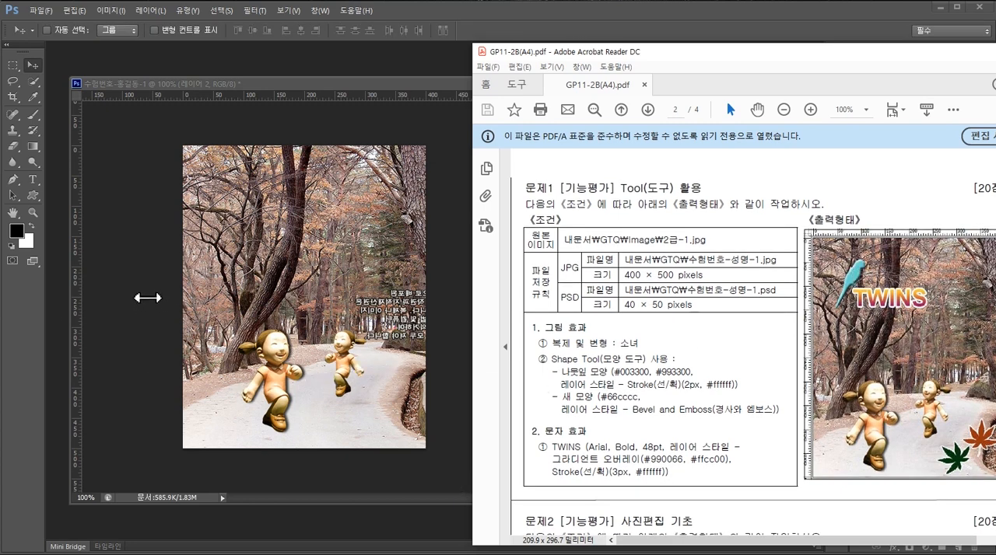
{"action": "left_click", "coordinate": [133, 280]}
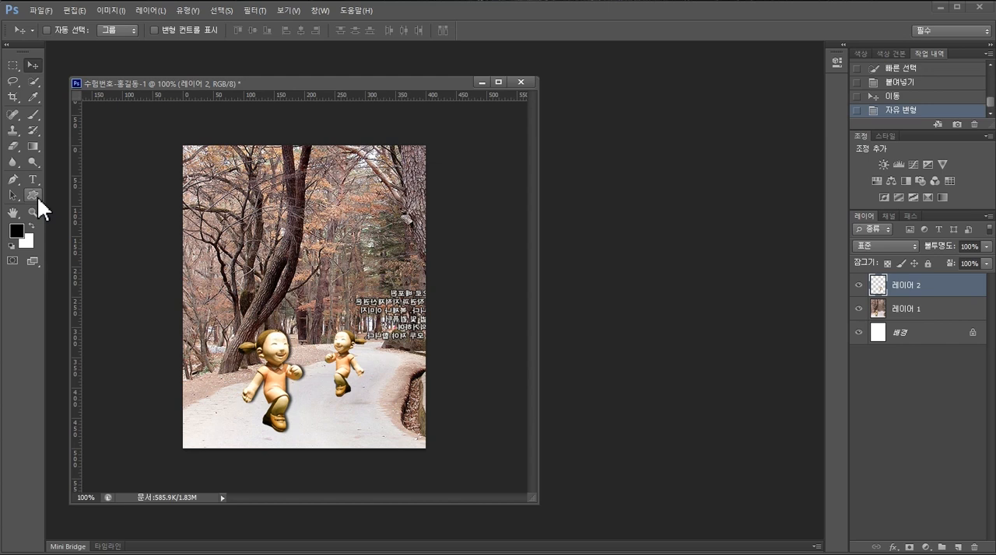
- Activate the Custom Shape tool and open its shape picker
{"action": "left_click", "coordinate": [37, 196]}
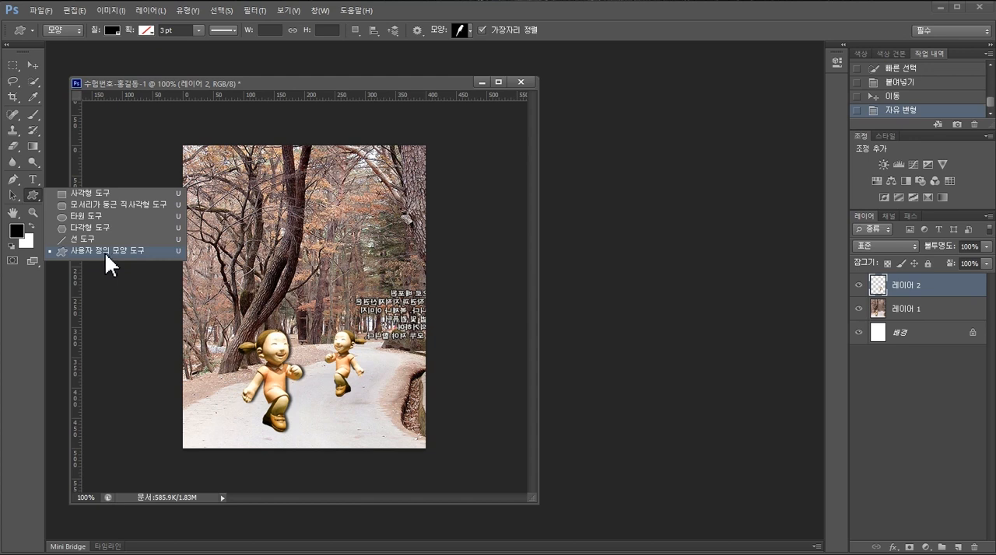
{"action": "left_click", "coordinate": [35, 194]}
{"action": "left_click", "coordinate": [35, 196]}
{"action": "left_click", "coordinate": [35, 194]}
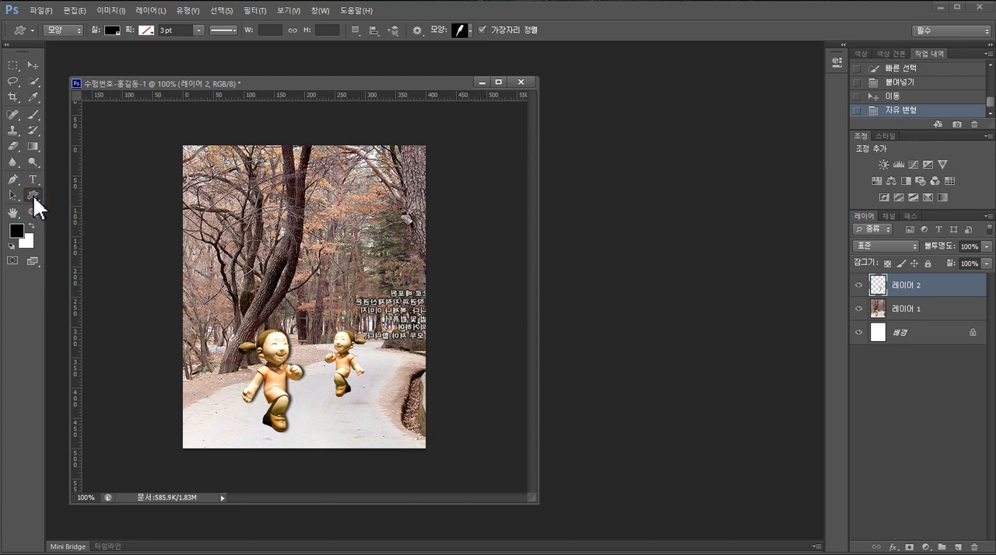
{"action": "left_click", "coordinate": [39, 199]}
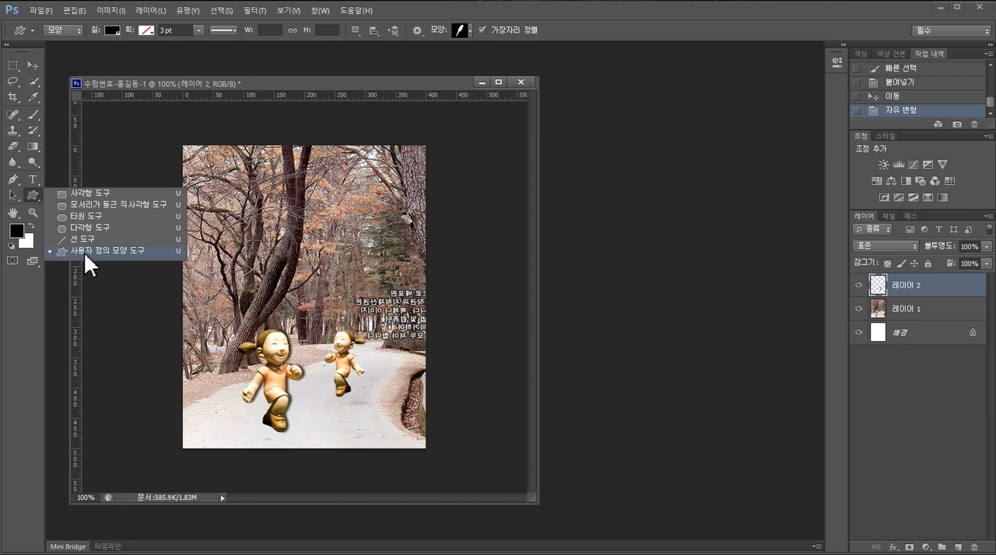
{"action": "left_click", "coordinate": [95, 191]}
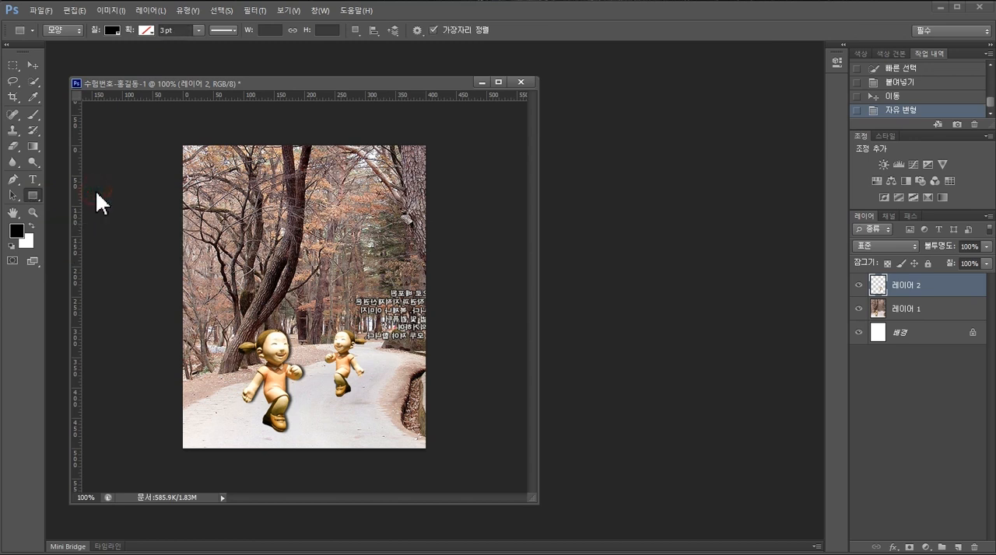
{"action": "left_click", "coordinate": [36, 196]}
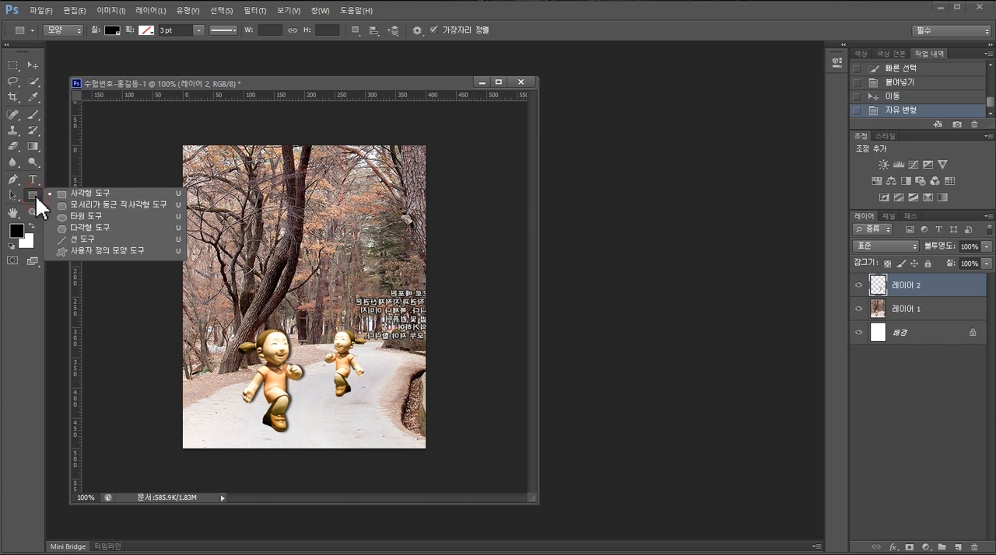
{"action": "left_click", "coordinate": [85, 250]}
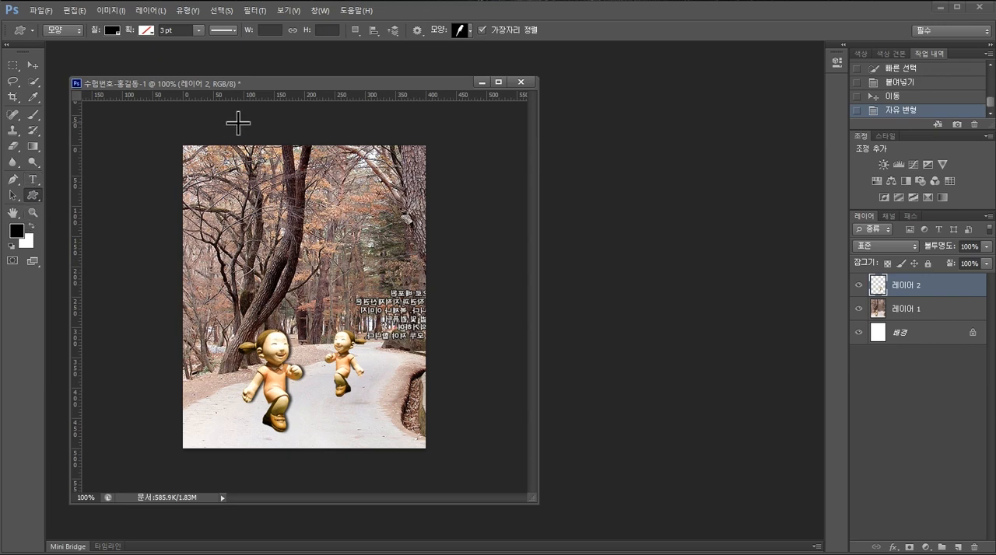
{"action": "left_click", "coordinate": [470, 30]}
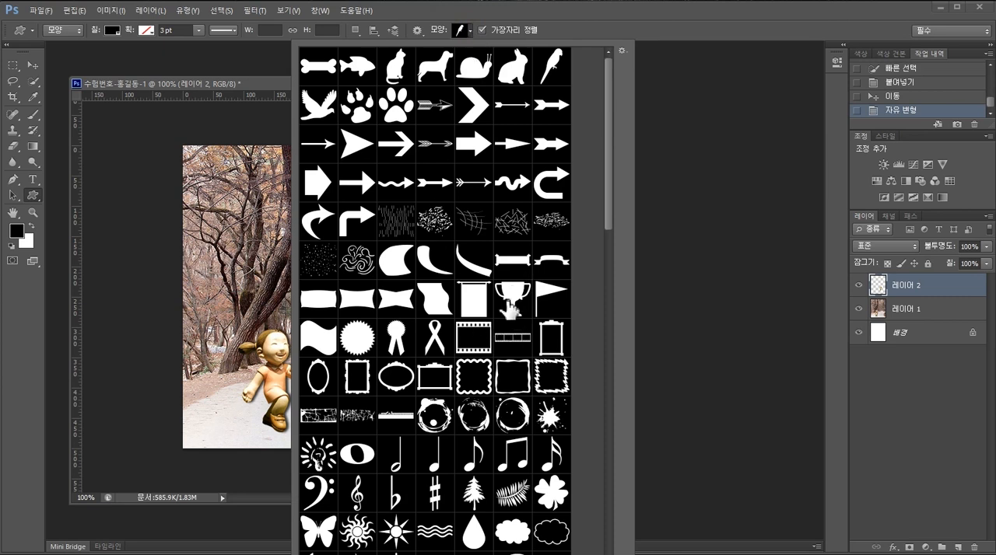
- Try the shape picker's small thumbnail and small list views, and return it to large thumbnails
{"action": "left_click", "coordinate": [621, 51]}
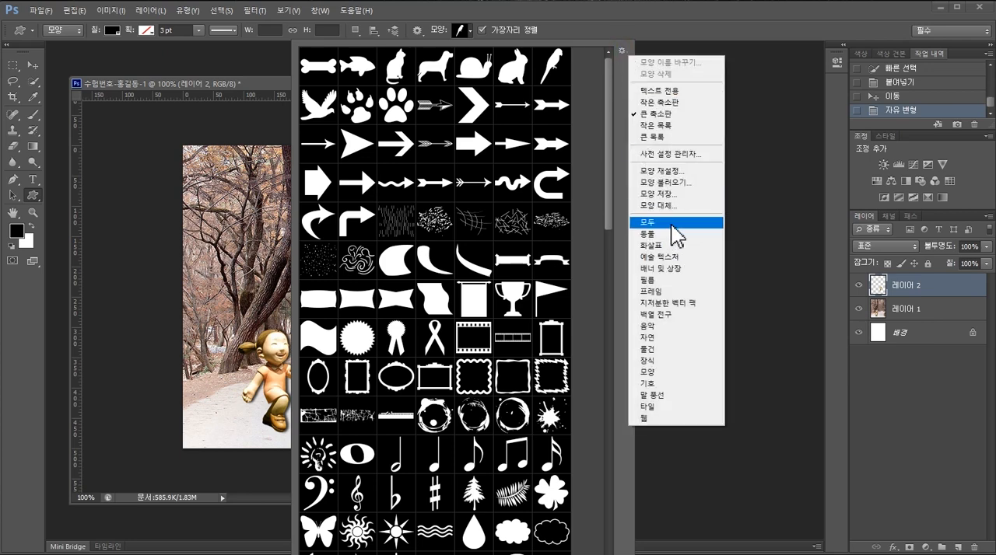
{"action": "left_click", "coordinate": [688, 104]}
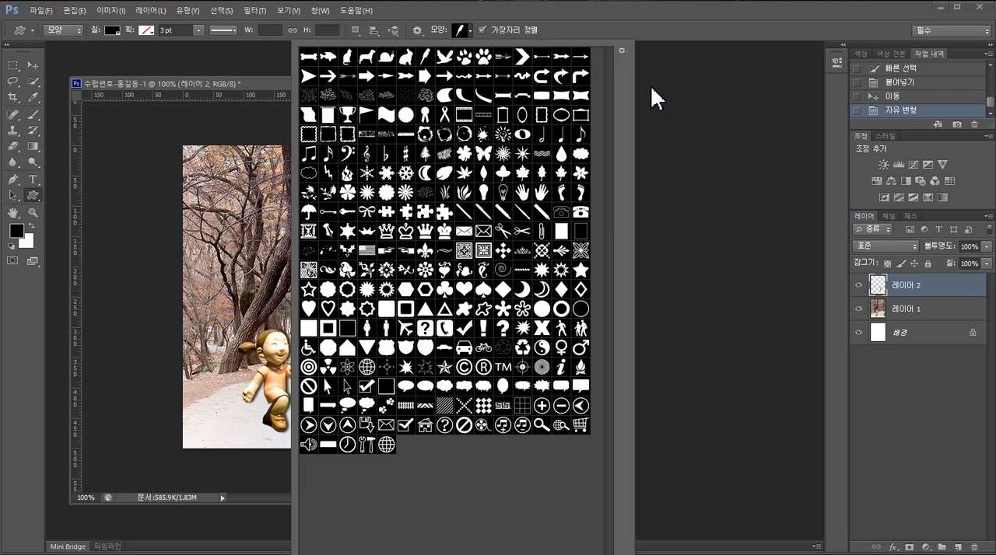
{"action": "left_click", "coordinate": [621, 50]}
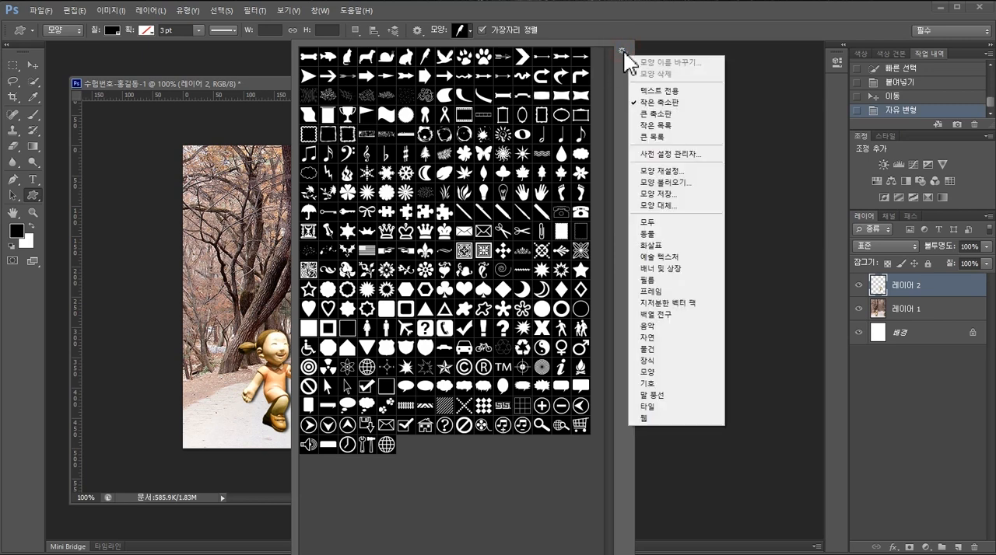
{"action": "left_click", "coordinate": [658, 125]}
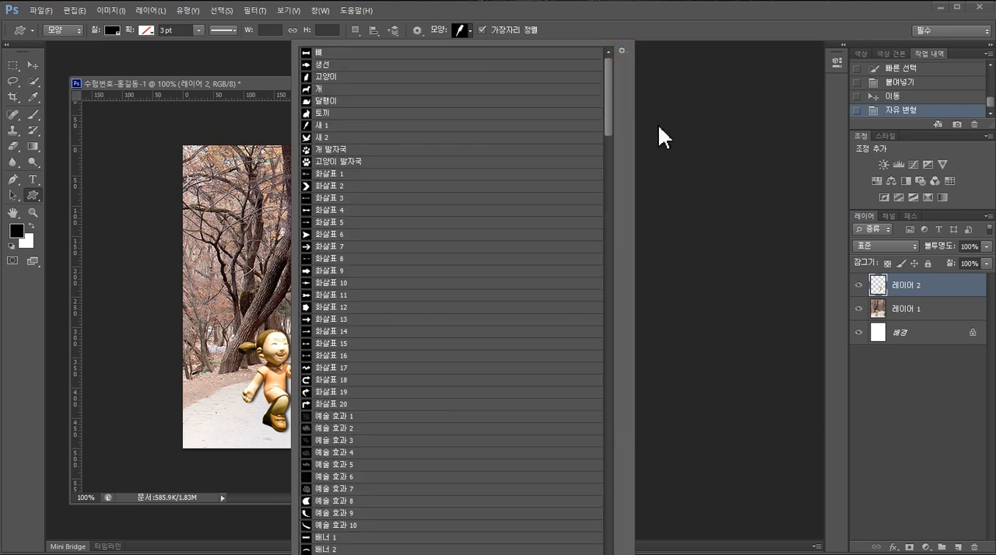
{"action": "left_click", "coordinate": [621, 50]}
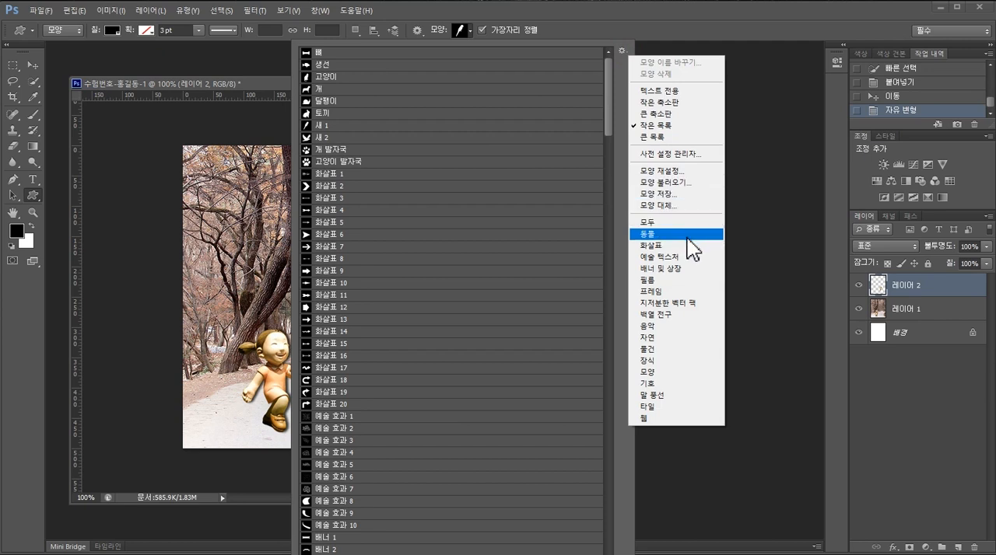
{"action": "left_click", "coordinate": [699, 115]}
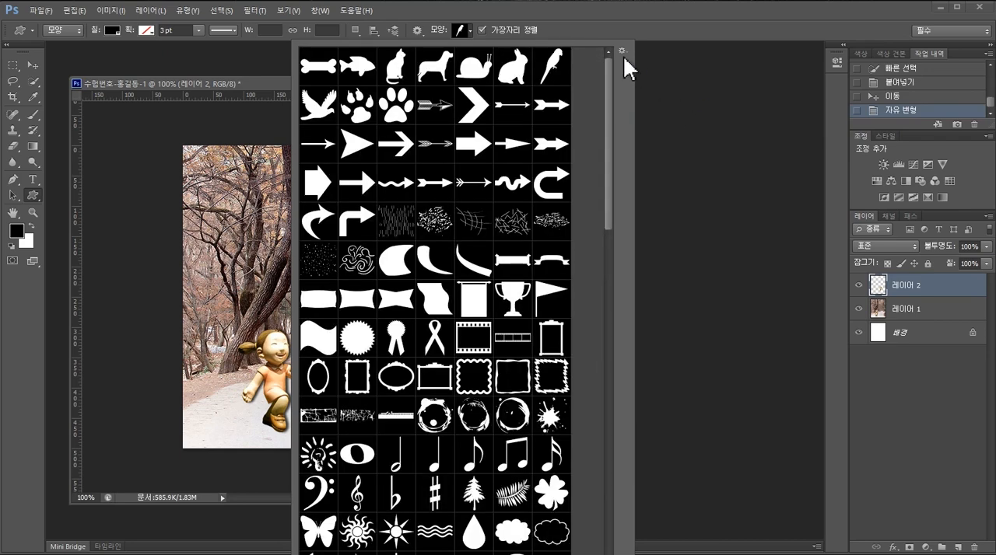
- Replace the picker's shapes with the Nature set, and restore the full set of all shapes
{"action": "left_click_drag", "start_coordinate": [610, 120], "coordinate": [656, 117]}
{"action": "left_click", "coordinate": [621, 51]}
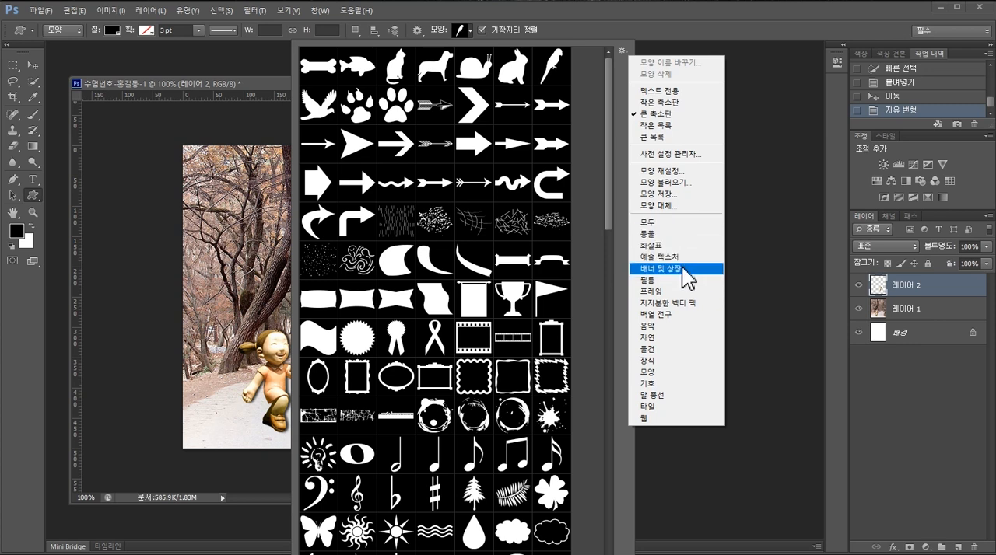
{"action": "left_click", "coordinate": [681, 340]}
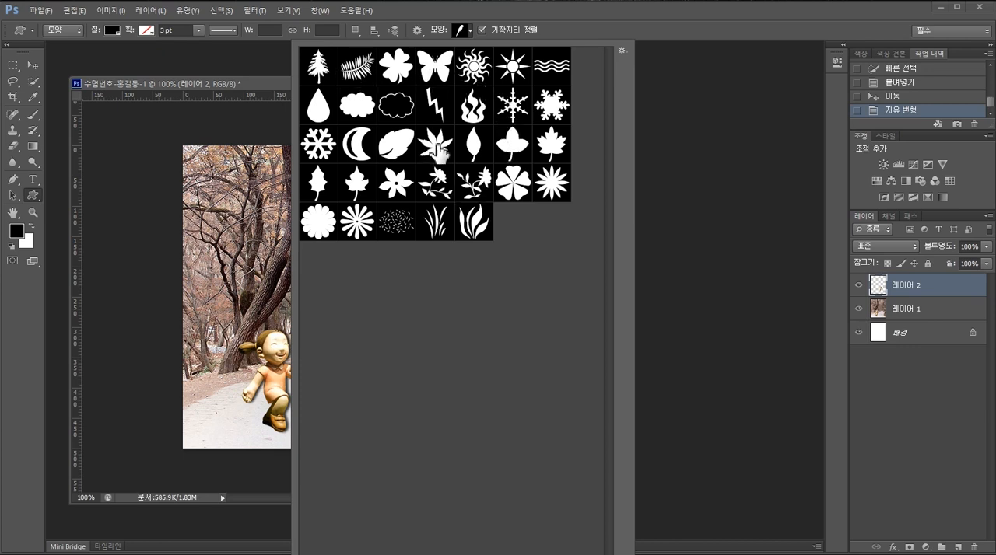
{"action": "left_click", "coordinate": [622, 51]}
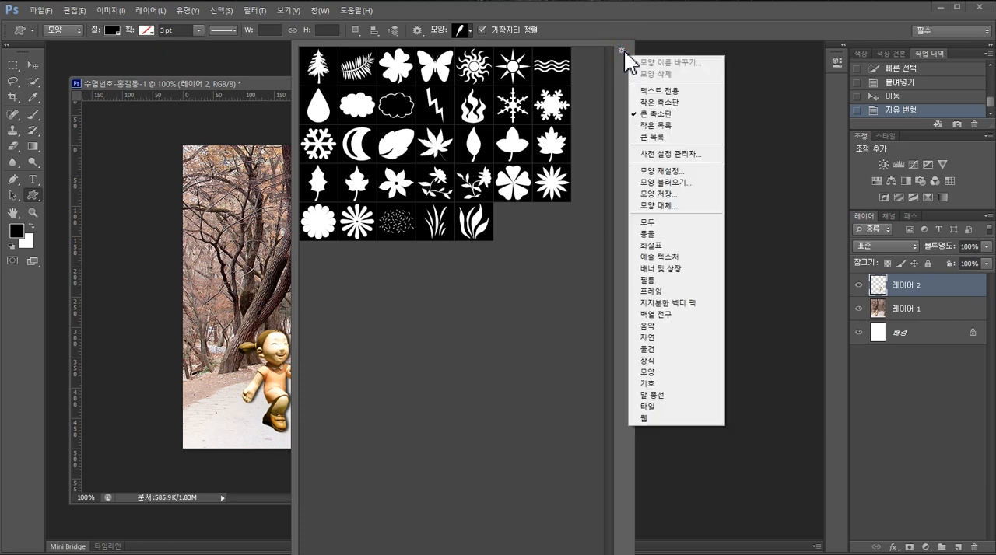
{"action": "left_click", "coordinate": [673, 223]}
{"action": "left_click", "coordinate": [446, 221]}
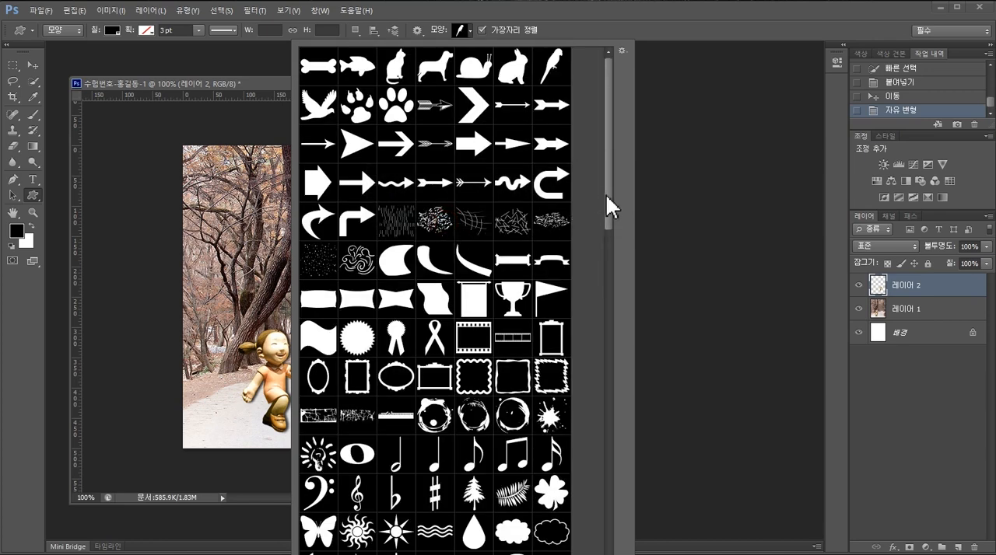
- Choose the pointed seven-lobed leaf shape and draw it about 66 × 63 px on the path near the photo's lower edge
{"action": "left_click_drag", "start_coordinate": [609, 187], "coordinate": [609, 270]}
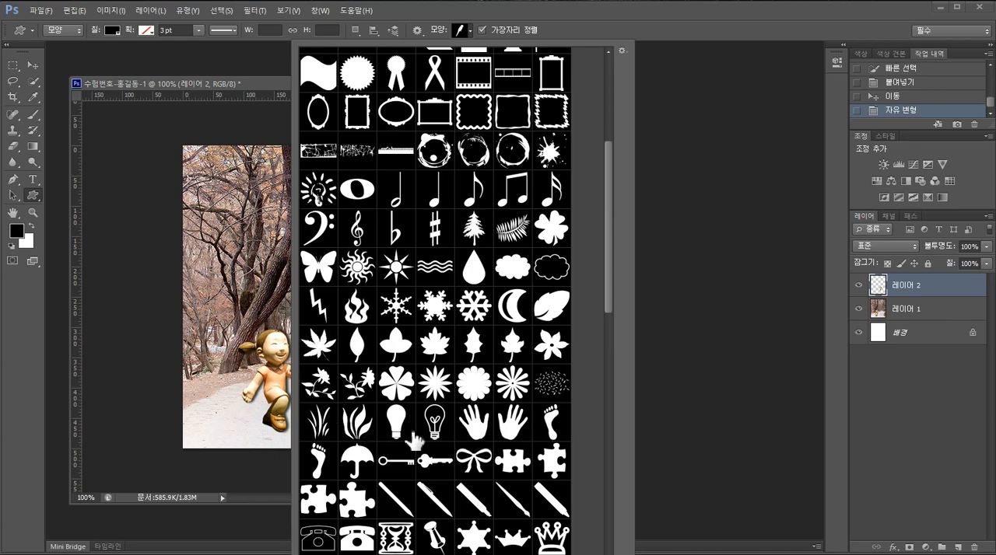
{"action": "double_click", "coordinate": [322, 355]}
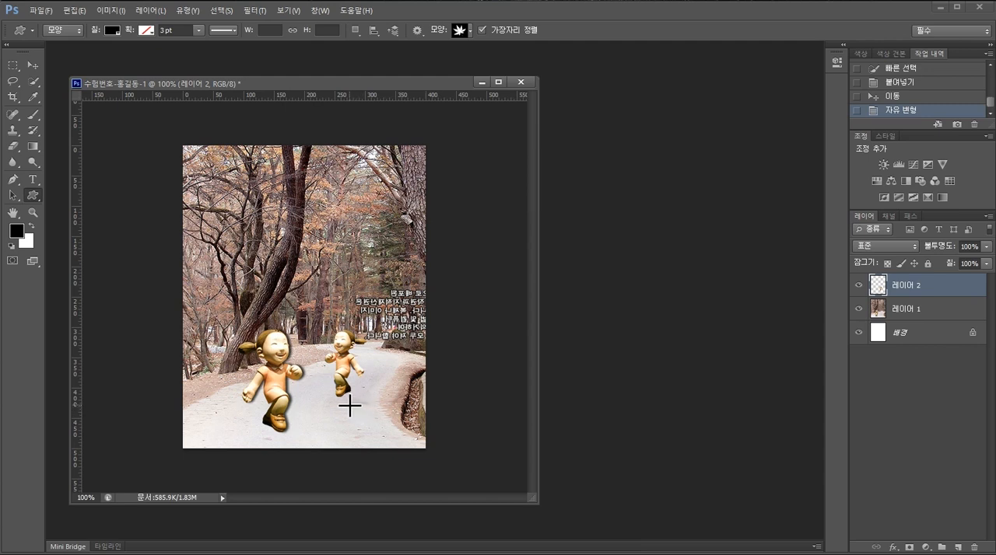
{"action": "left_click_drag", "start_coordinate": [345, 405], "coordinate": [396, 453]}
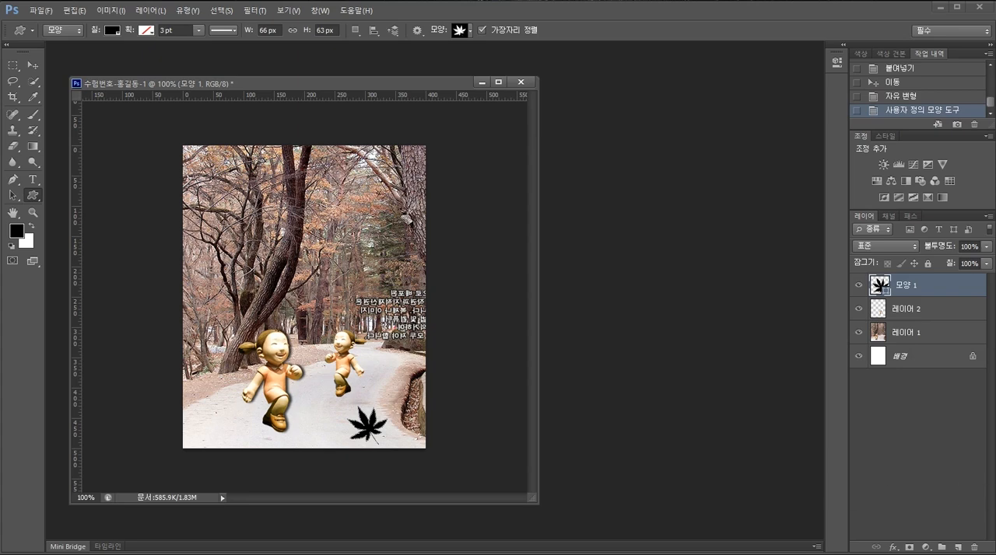
- Check the leaf's required fill colours and stroke style on the exam sheet, and return to the composition
{"action": "key", "text": "alt+Tab"}
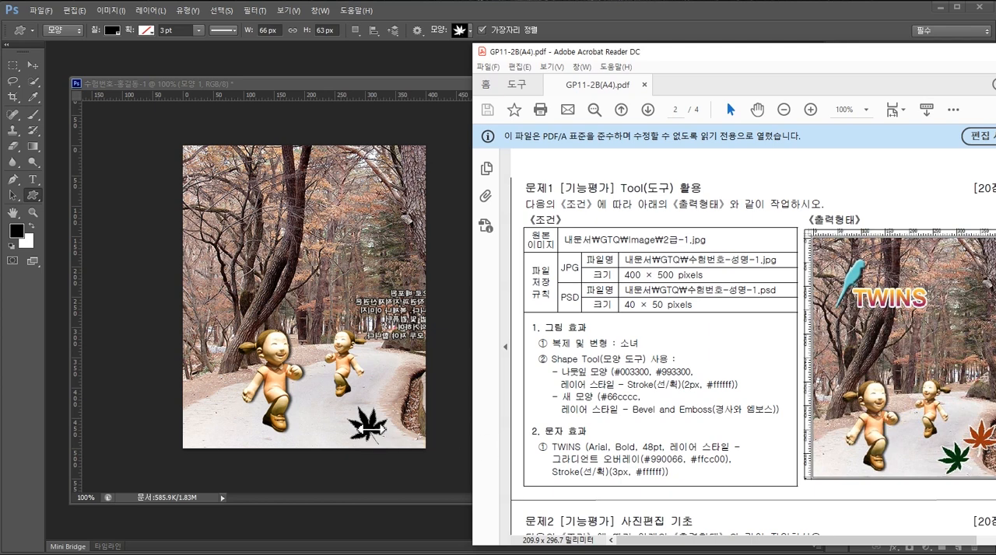
{"action": "left_click", "coordinate": [444, 395]}
{"action": "key", "text": "alt+Tab"}
{"action": "left_click", "coordinate": [373, 433]}
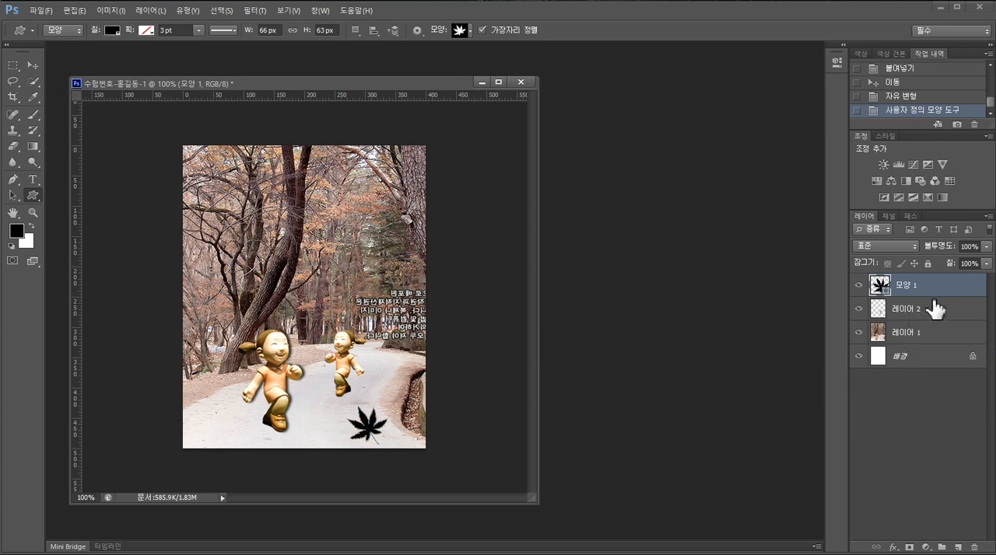
{"action": "left_click_drag", "start_coordinate": [881, 290], "coordinate": [882, 291]}
{"action": "double_click", "coordinate": [881, 286]}
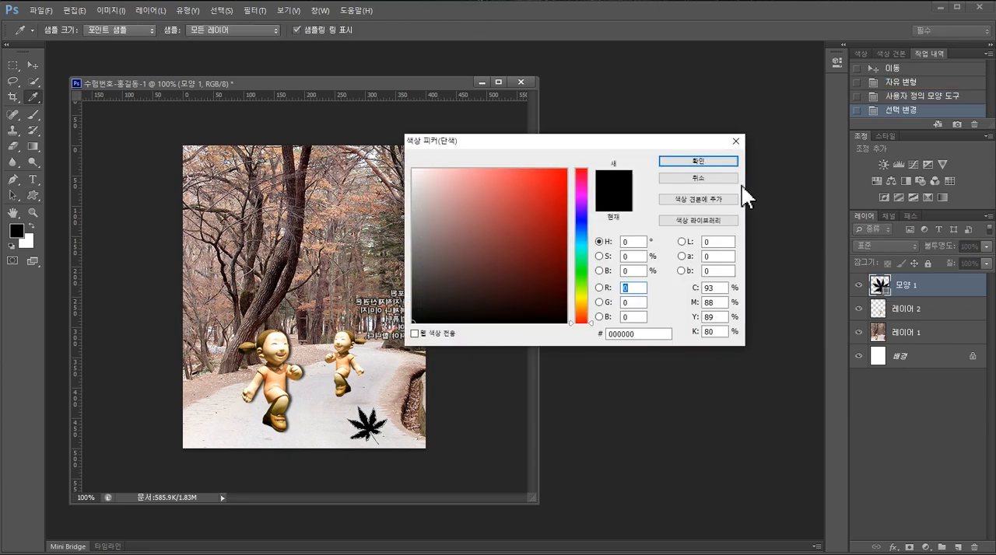
{"action": "left_click", "coordinate": [712, 177]}
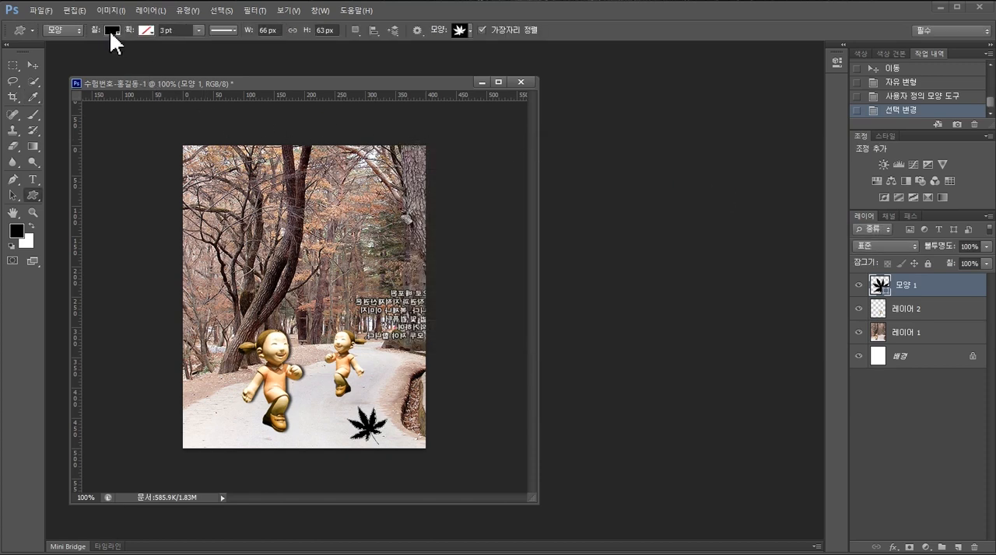
- Set the leaf shape's solid fill colour to #003300
{"action": "left_click", "coordinate": [111, 31]}
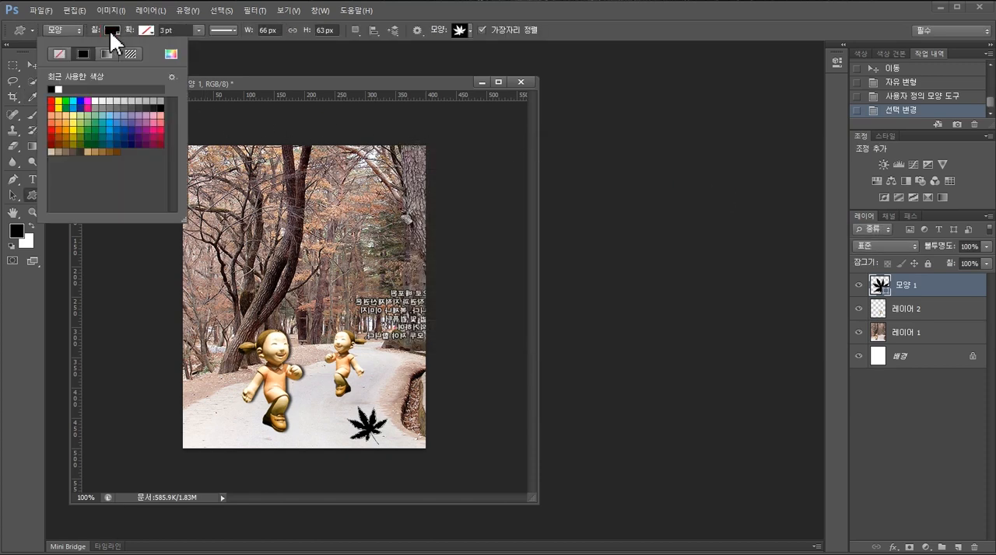
{"action": "left_click", "coordinate": [170, 56]}
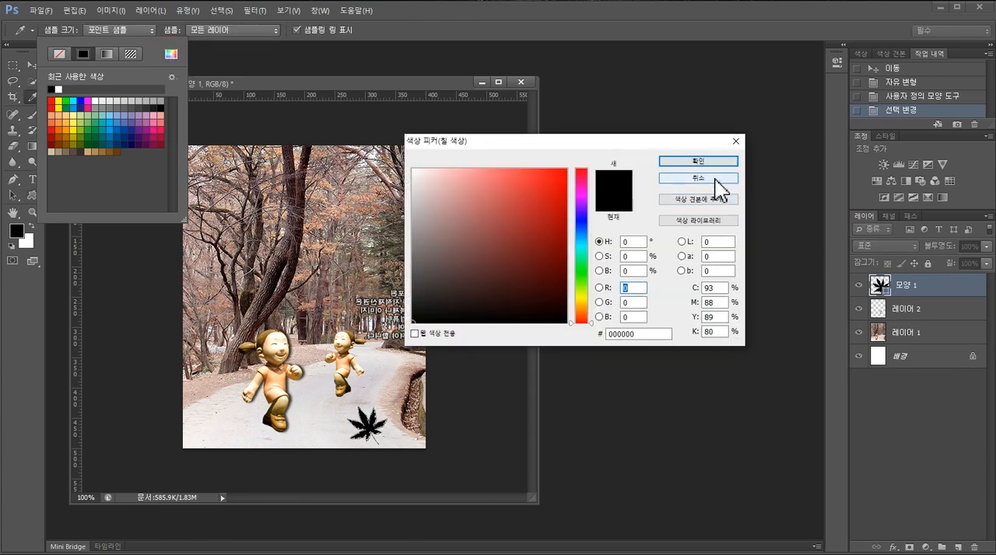
{"action": "left_click", "coordinate": [653, 334]}
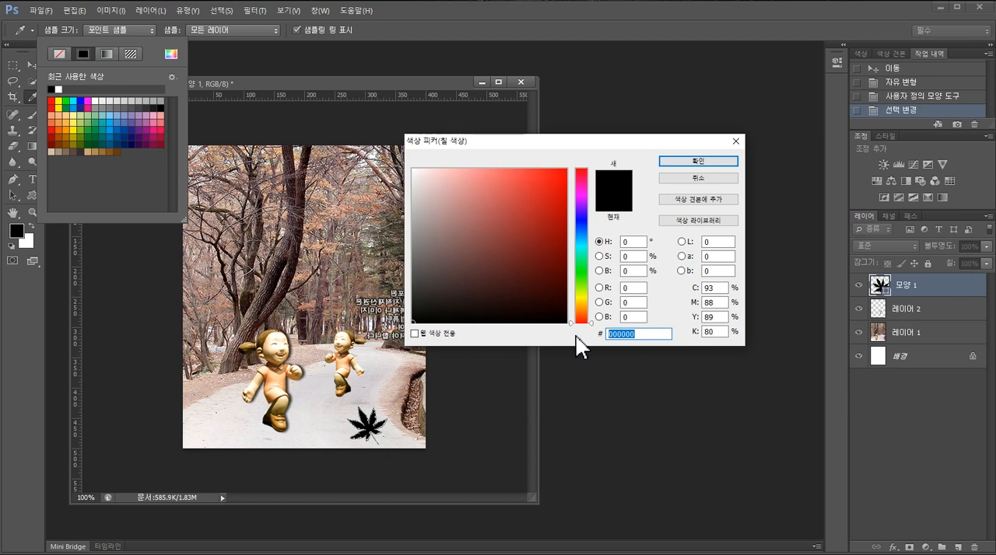
{"action": "type", "text": "003300"}
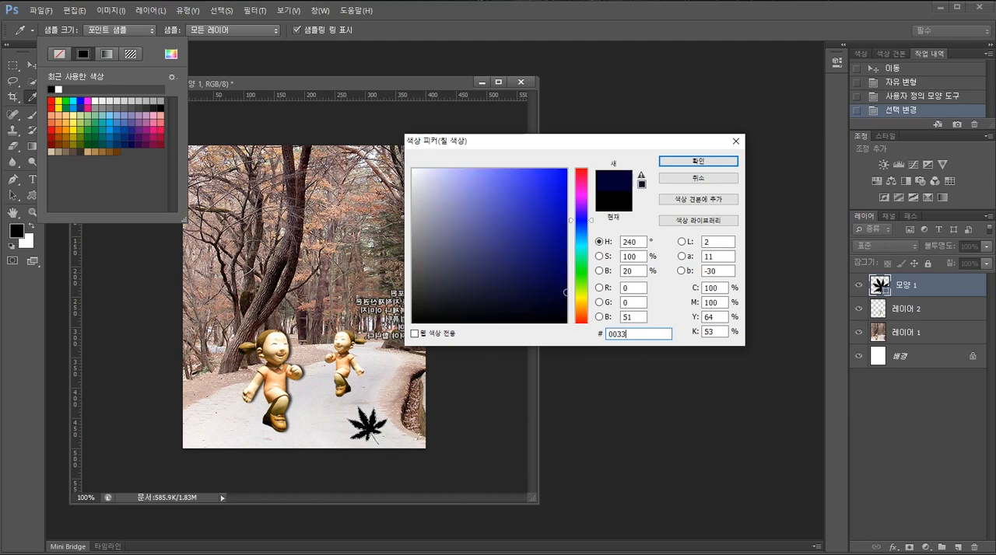
{"action": "left_click", "coordinate": [712, 161]}
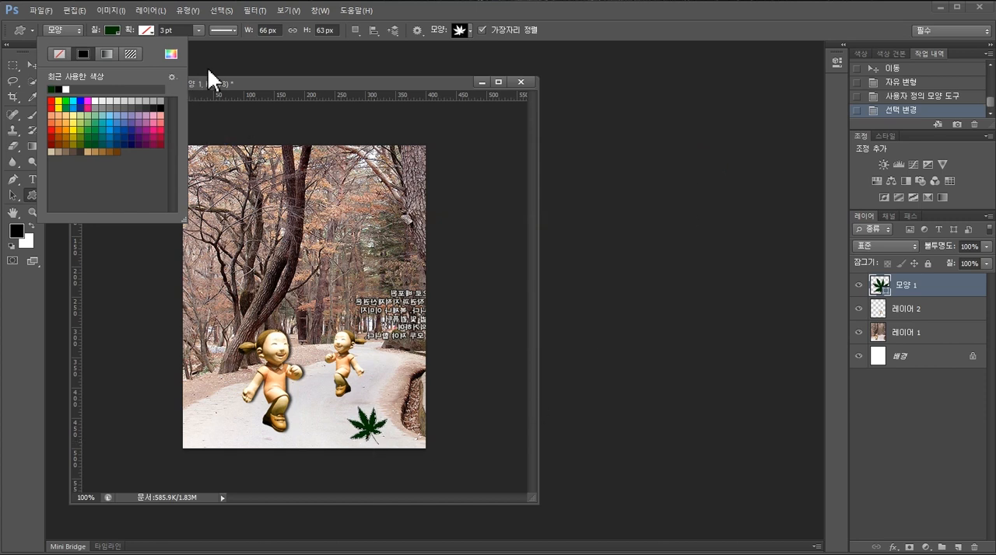
{"action": "left_click", "coordinate": [693, 180]}
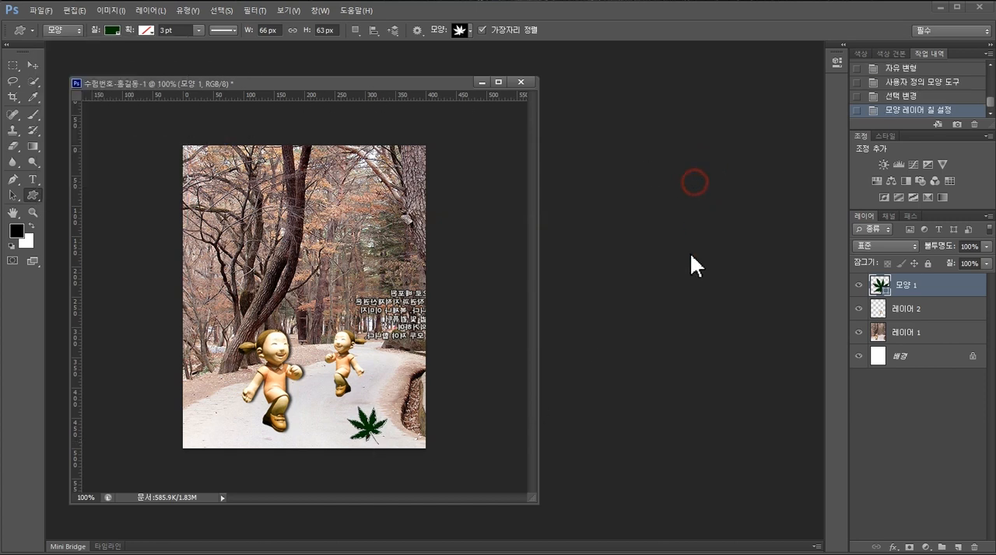
{"action": "double_click", "coordinate": [878, 287]}
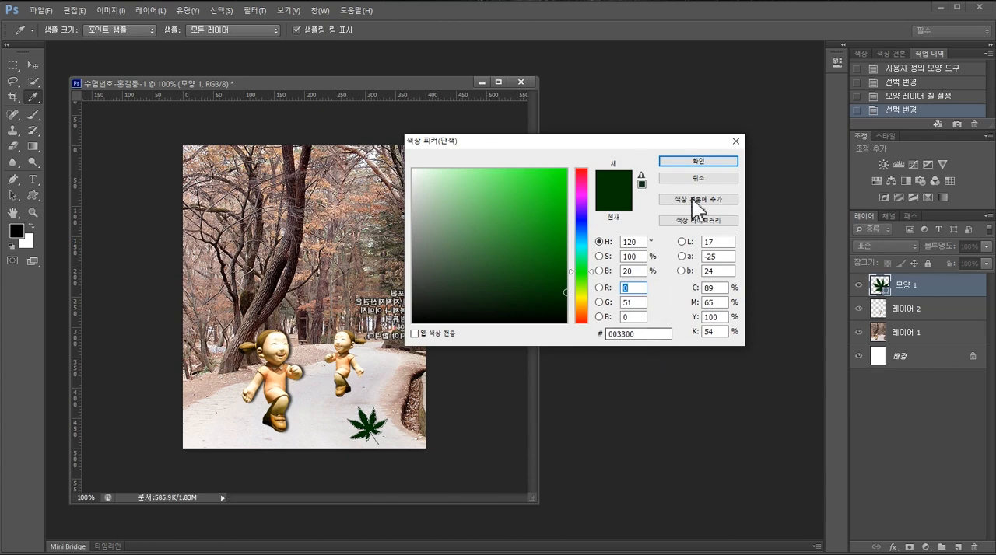
{"action": "left_click", "coordinate": [706, 162]}
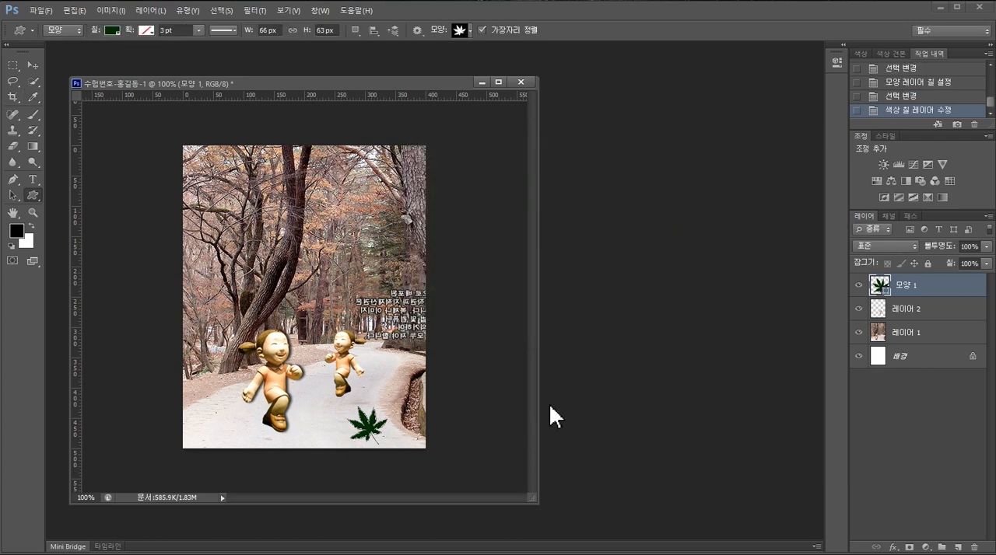
- Check the exam sheet and add a 2 px outside Stroke layer style to the leaf shape layer
{"action": "key", "text": "alt+Tab"}
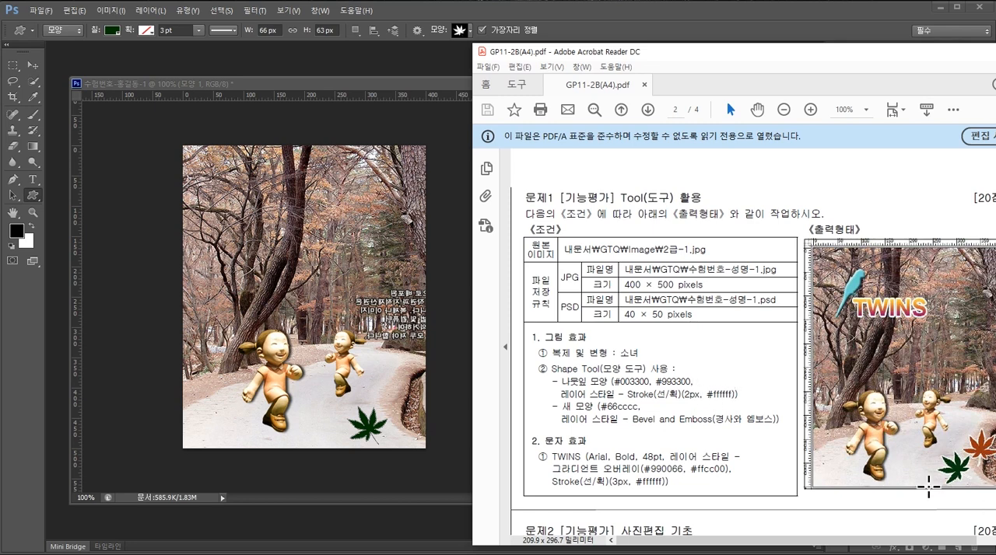
{"action": "left_click", "coordinate": [438, 519]}
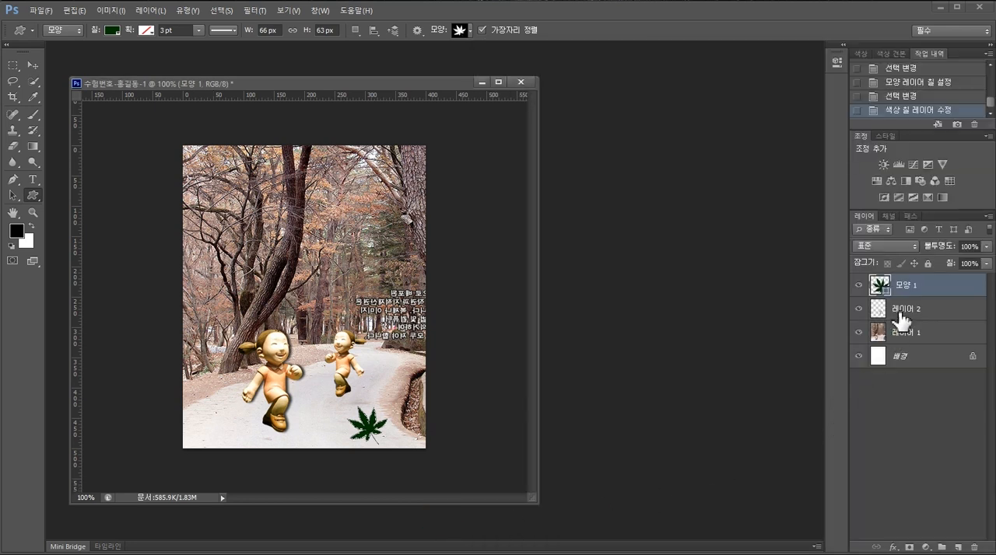
{"action": "double_click", "coordinate": [934, 286]}
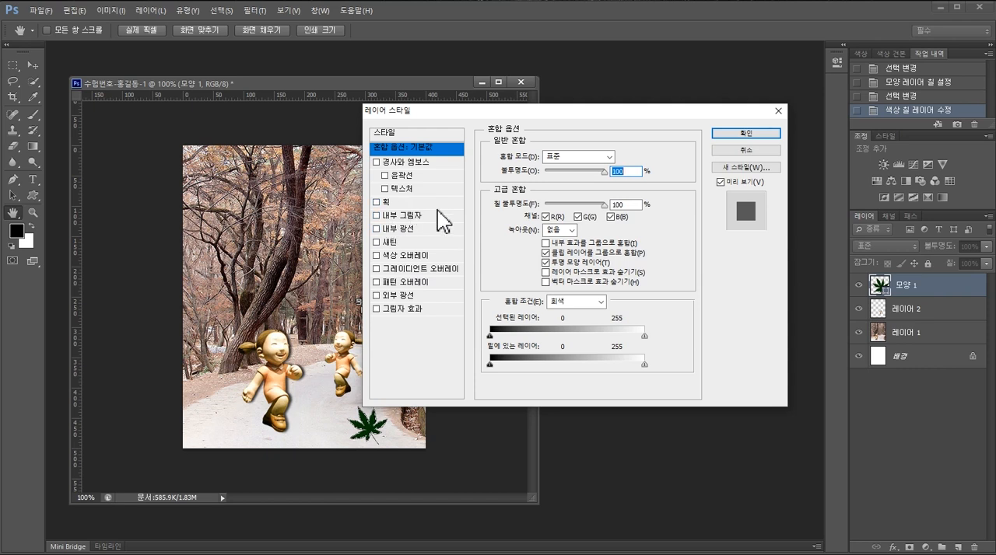
{"action": "left_click", "coordinate": [378, 204]}
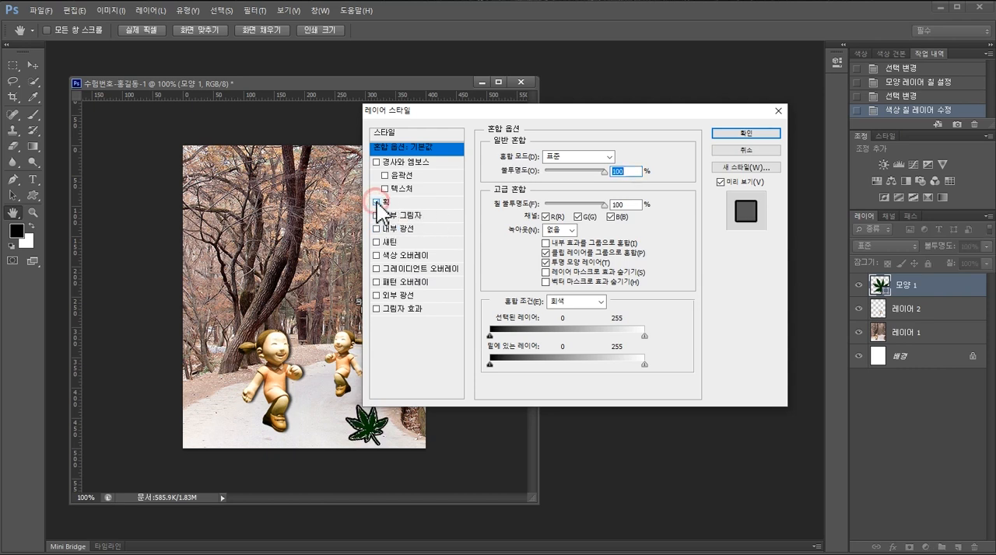
{"action": "left_click", "coordinate": [389, 203]}
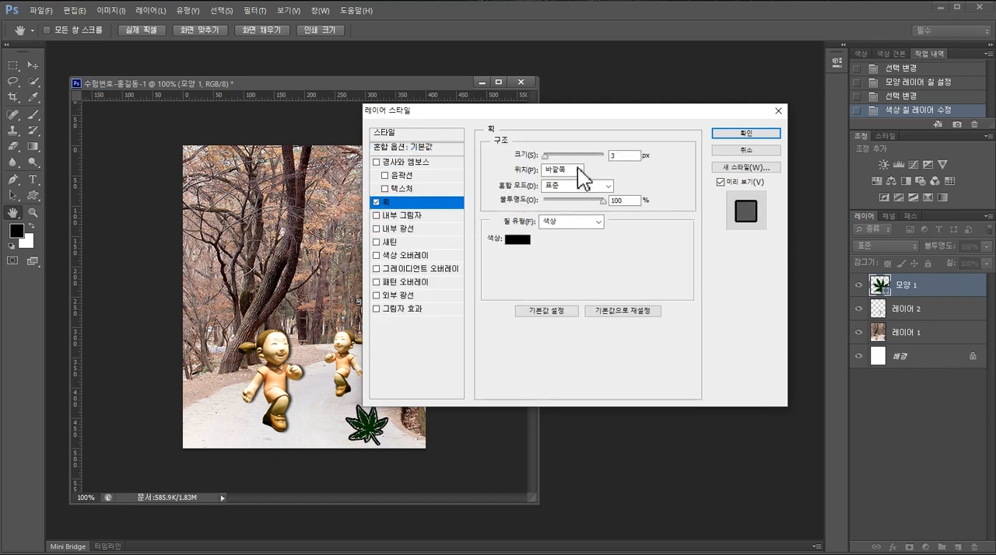
{"action": "left_click", "coordinate": [609, 156]}
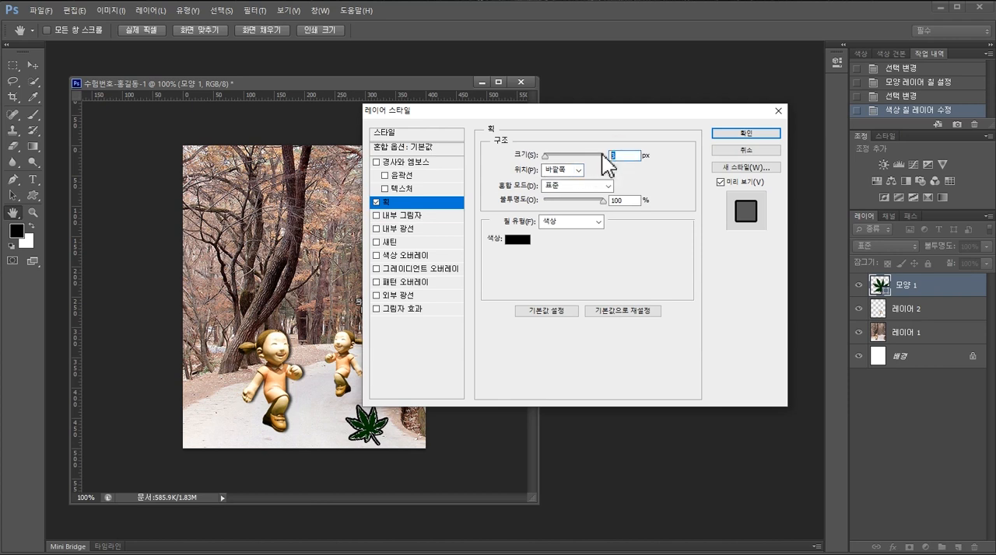
{"action": "type", "text": "2"}
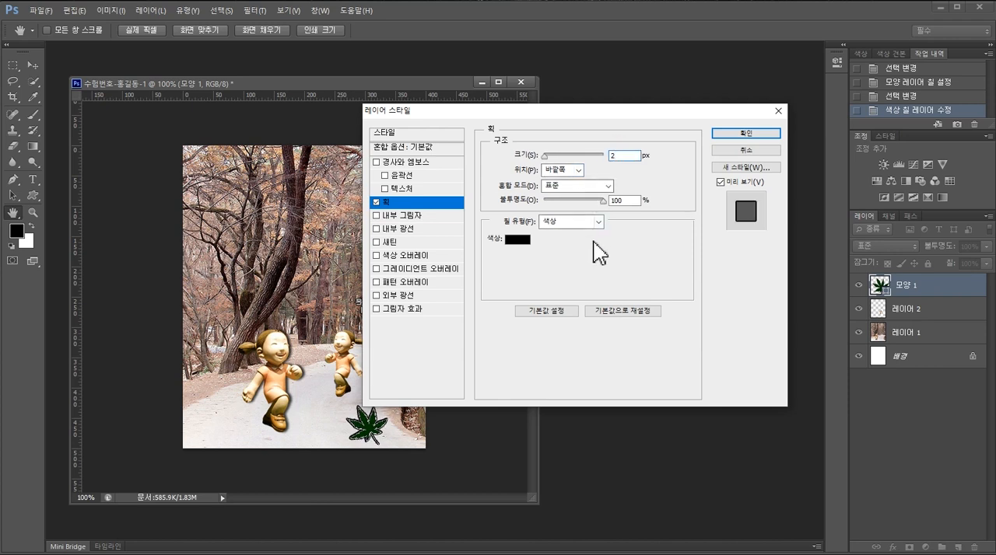
- Set the leaf's stroke colour to white, #ffffff, and apply the layer style
{"action": "left_click", "coordinate": [517, 241]}
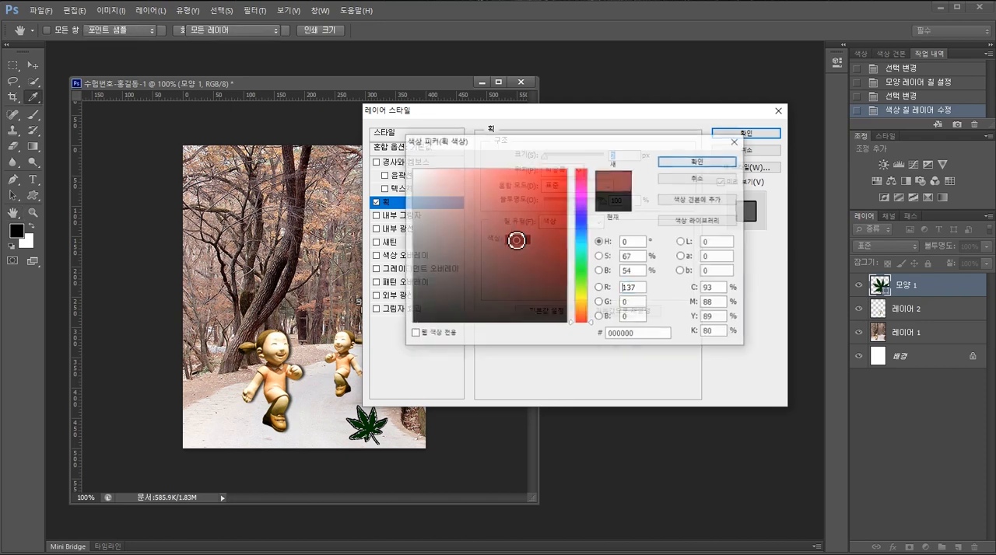
{"action": "left_click", "coordinate": [516, 240]}
{"action": "left_click_drag", "start_coordinate": [667, 334], "coordinate": [591, 334]}
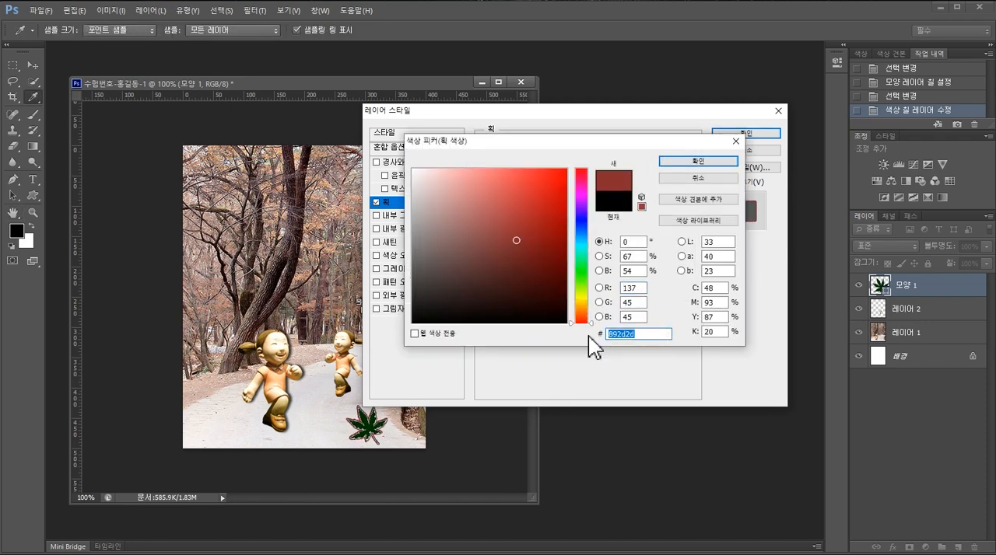
{"action": "type", "text": "ㄹ"}
{"action": "key", "text": "BackSpace"}
{"action": "type", "text": "ffffff"}
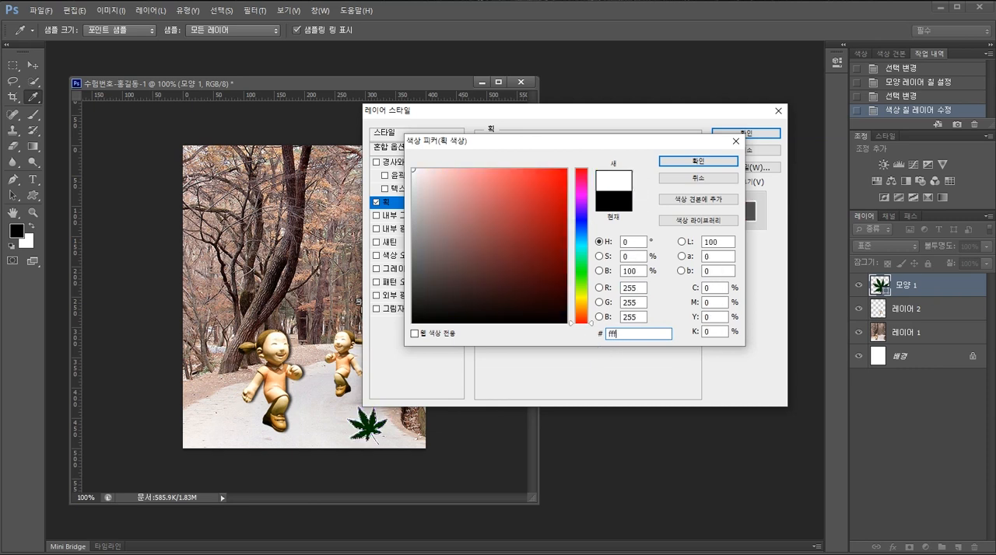
{"action": "left_click", "coordinate": [705, 164]}
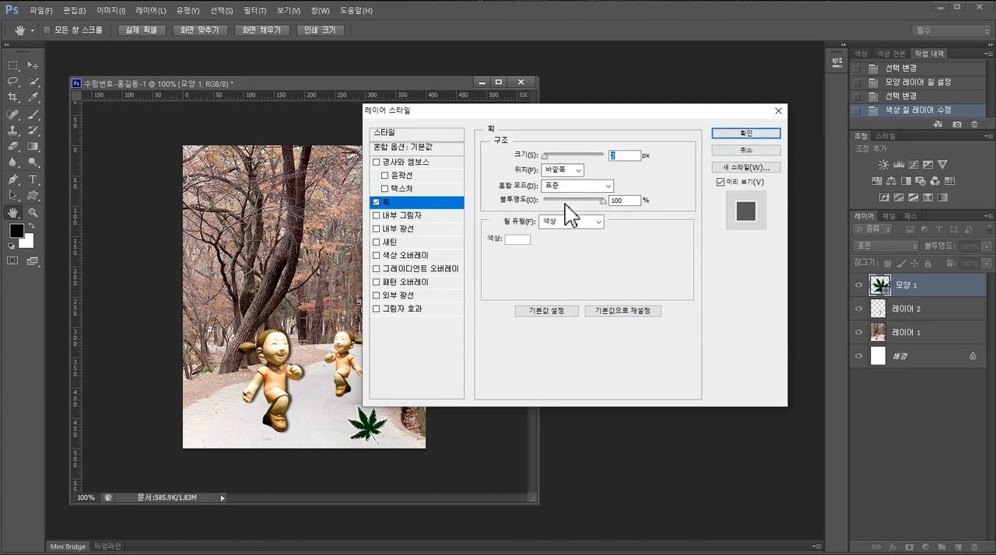
{"action": "left_click", "coordinate": [748, 134]}
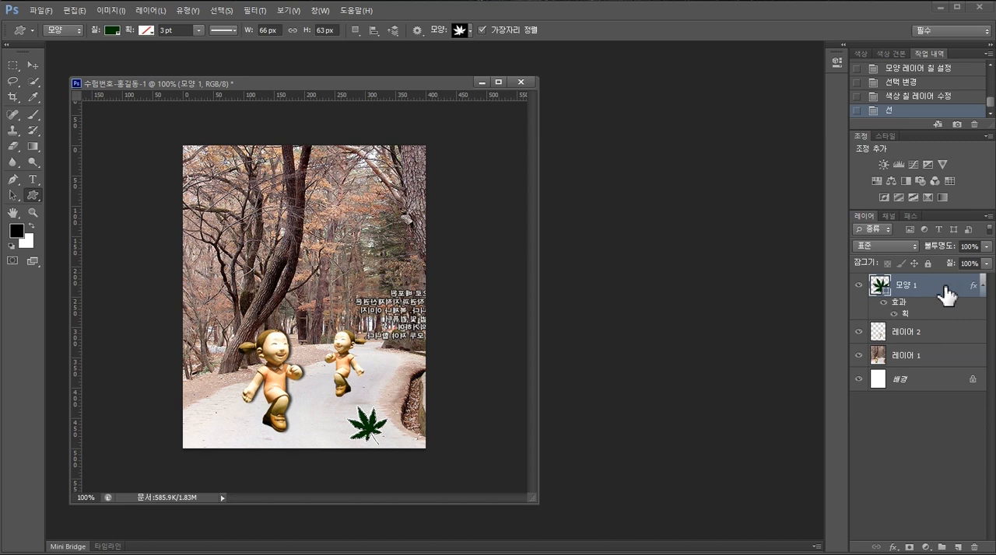
- Duplicate the leaf layer and move the copy about 33 px right and 63 px up from the original
{"action": "key", "text": "ctrl+j"}
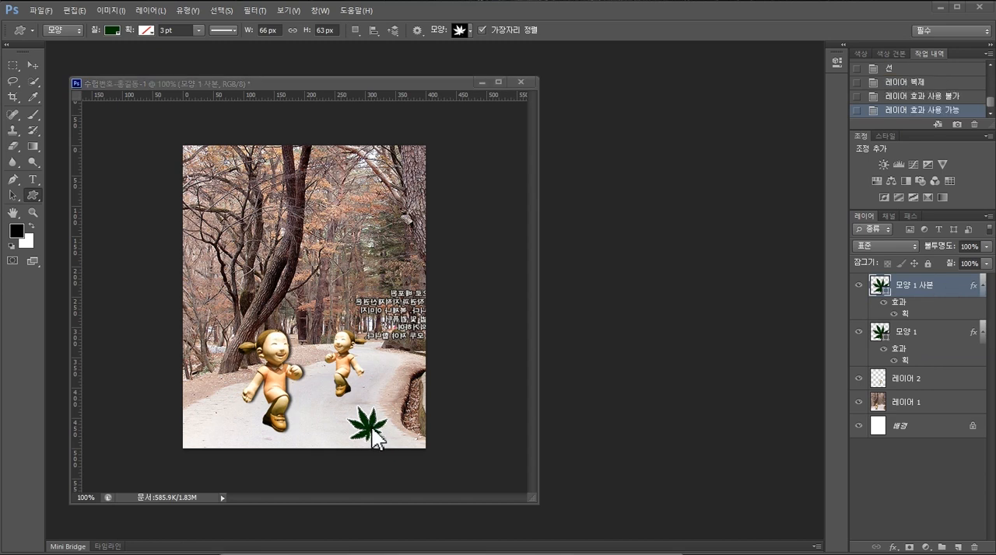
{"action": "left_click", "coordinate": [368, 429]}
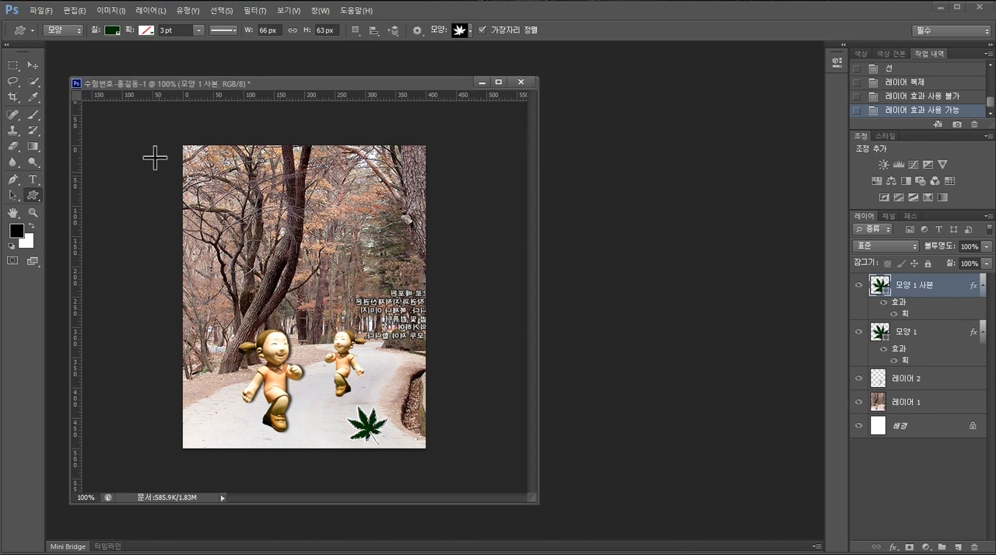
{"action": "left_click", "coordinate": [36, 66]}
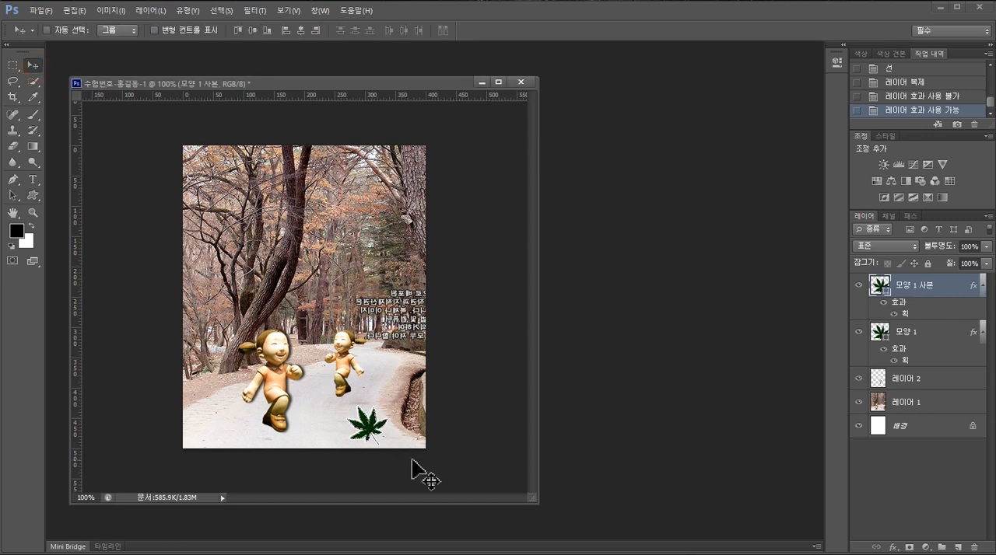
{"action": "left_click_drag", "start_coordinate": [375, 429], "coordinate": [393, 401]}
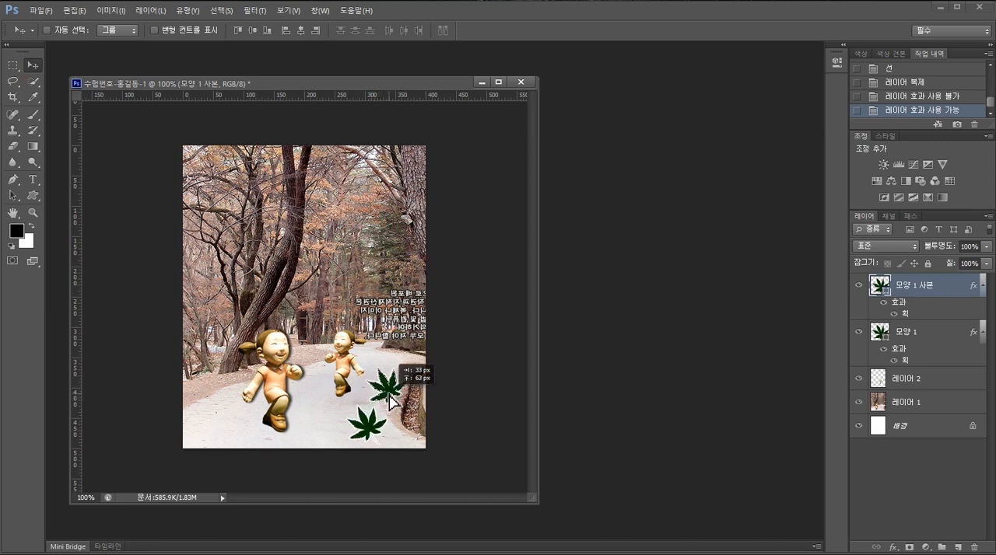
{"action": "left_click_drag", "start_coordinate": [392, 400], "coordinate": [392, 401]}
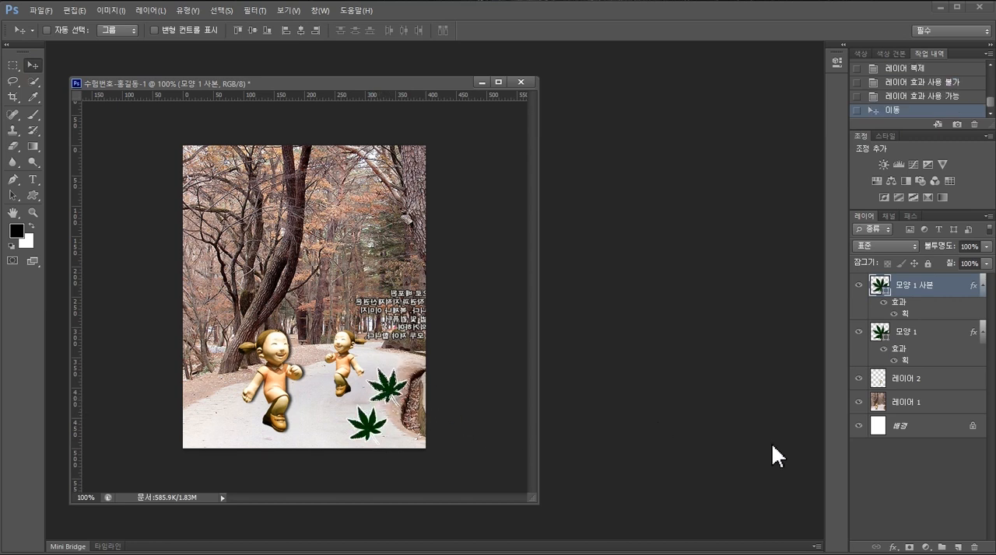
- Recolour the duplicated leaf to the exam sheet's second leaf colour, #993300
{"action": "double_click", "coordinate": [880, 287]}
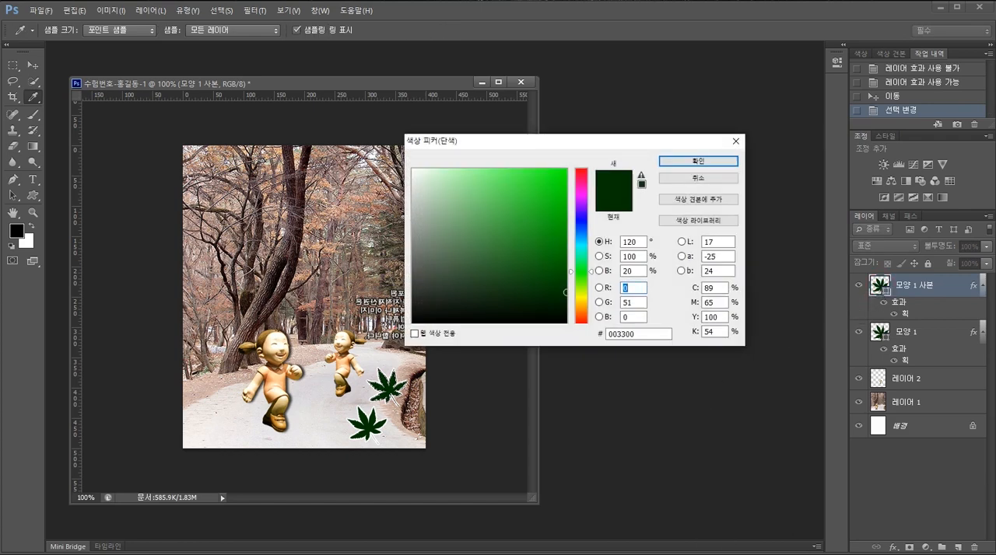
{"action": "key", "text": "alt+Tab"}
{"action": "scroll", "coordinate": [779, 327], "scroll_direction": "up", "scroll_amount": 3}
{"action": "scroll", "coordinate": [780, 319], "scroll_direction": "up", "scroll_amount": 10}
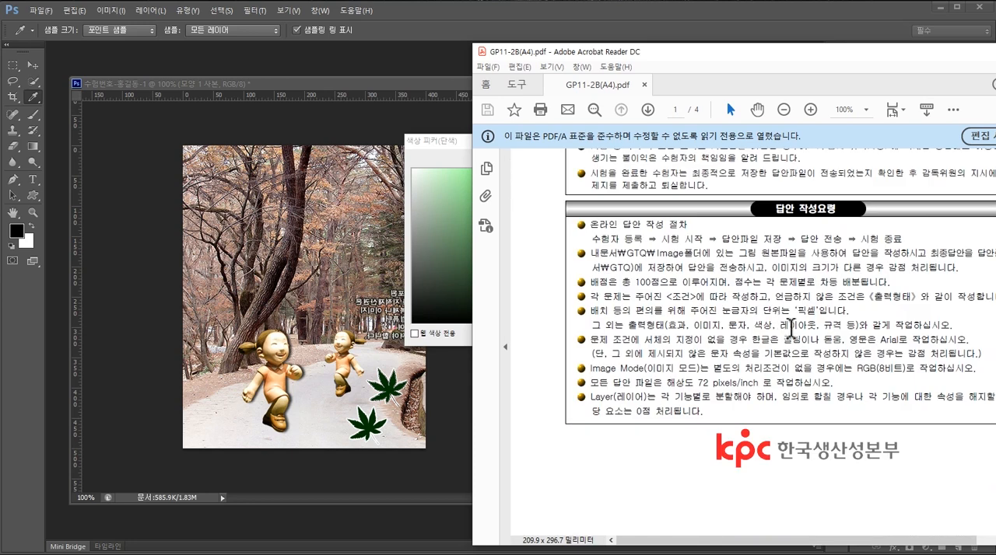
{"action": "scroll", "coordinate": [790, 327], "scroll_direction": "down", "scroll_amount": 5}
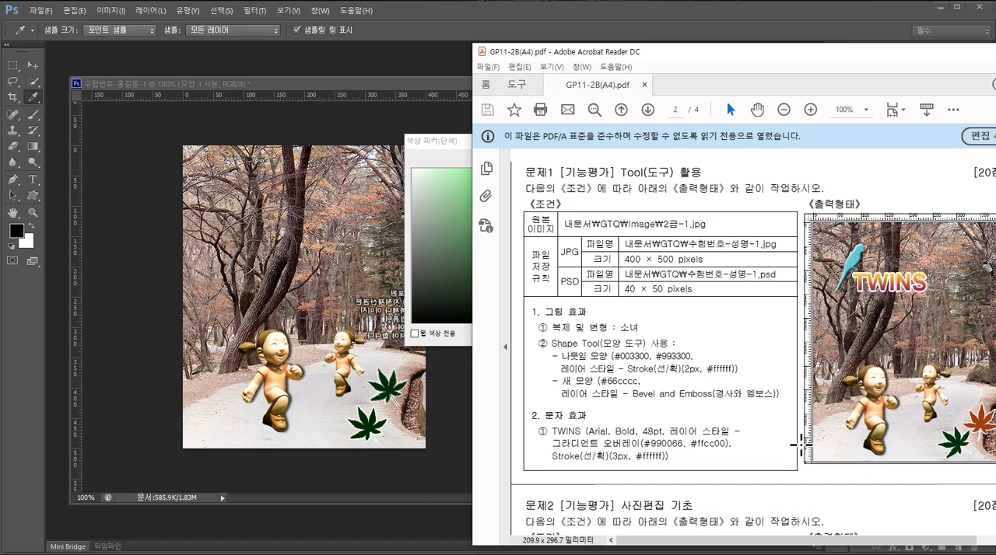
{"action": "left_click", "coordinate": [446, 395]}
{"action": "left_click", "coordinate": [640, 334]}
{"action": "left_click", "coordinate": [642, 335]}
{"action": "key", "text": "BackSpace"}
{"action": "key", "text": "BackSpace"}
{"action": "key", "text": "BackSpace"}
{"action": "key", "text": "BackSpace"}
{"action": "key", "text": "BackSpace"}
{"action": "key", "text": "BackSpace"}
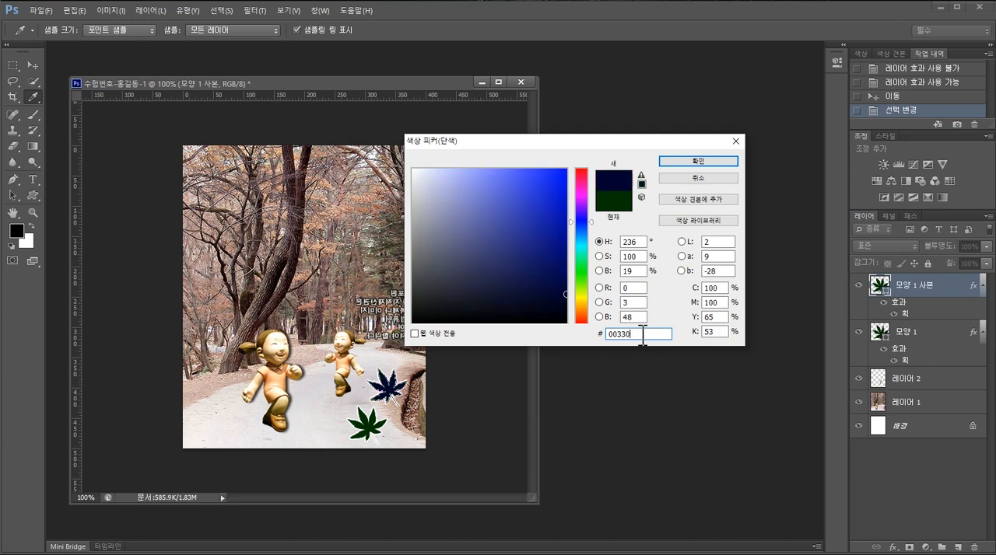
{"action": "type", "text": "993300"}
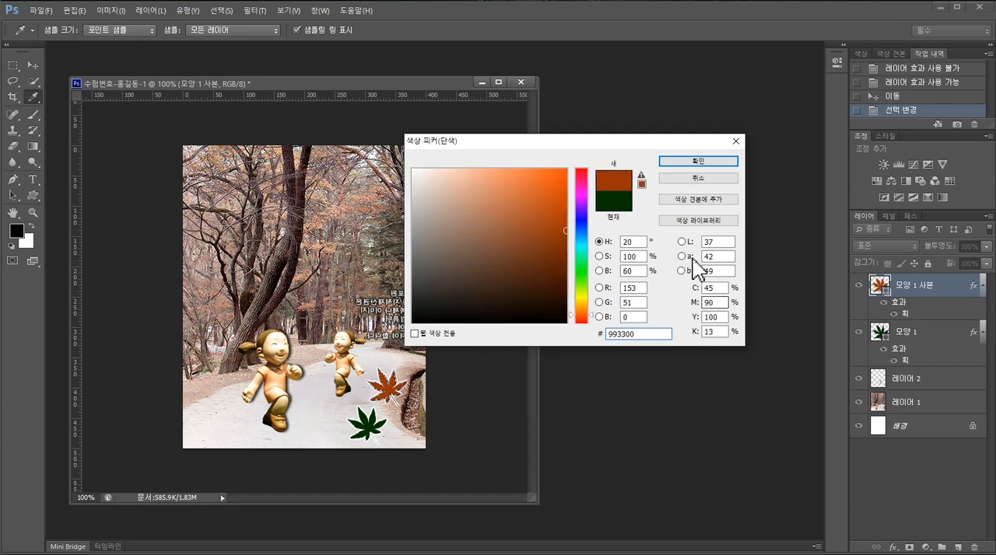
{"action": "left_click", "coordinate": [702, 165]}
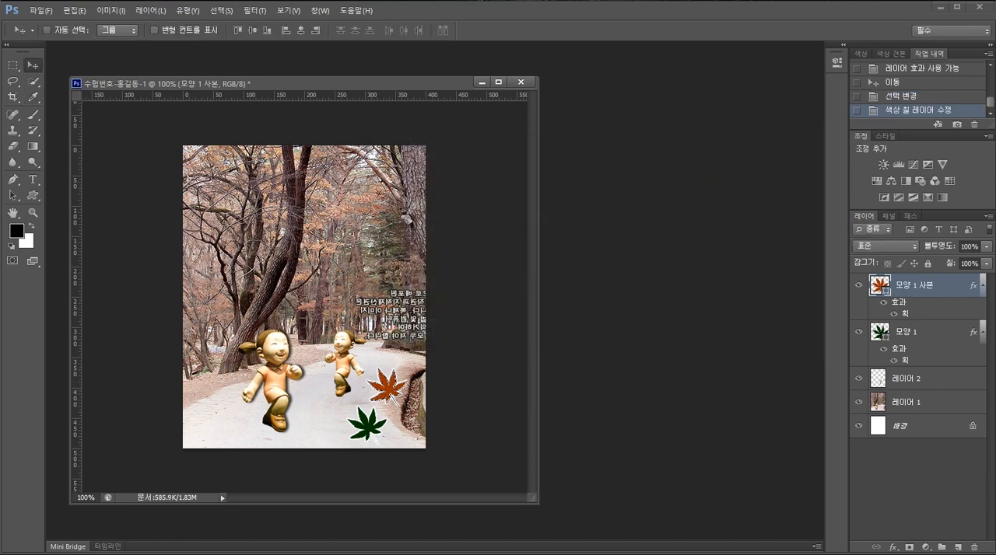
- Compare with the exam sheet, rotate the orange leaf about 43.5°, scale it to about 91%, and shift it toward the photo's right edge
{"action": "key", "text": "alt+Tab"}
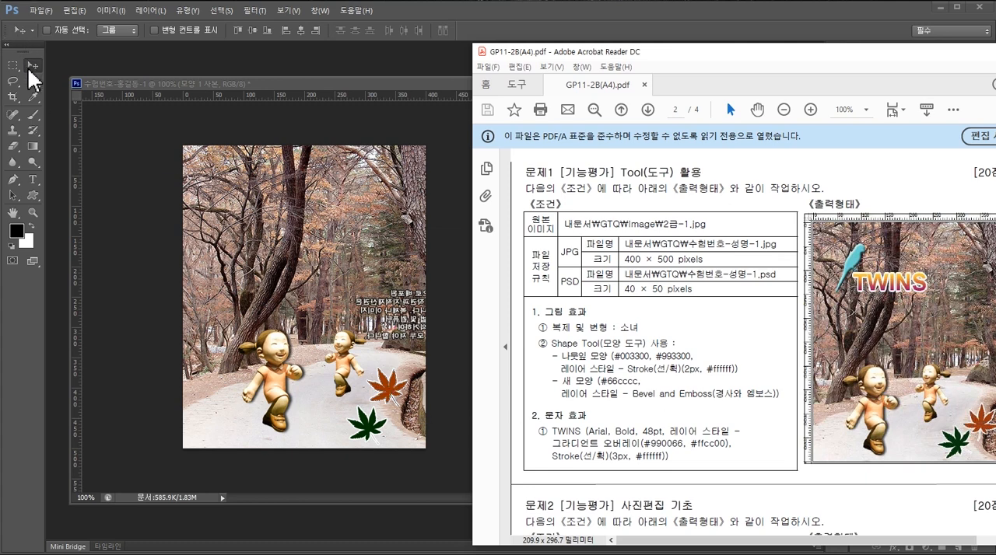
{"action": "left_click", "coordinate": [389, 395]}
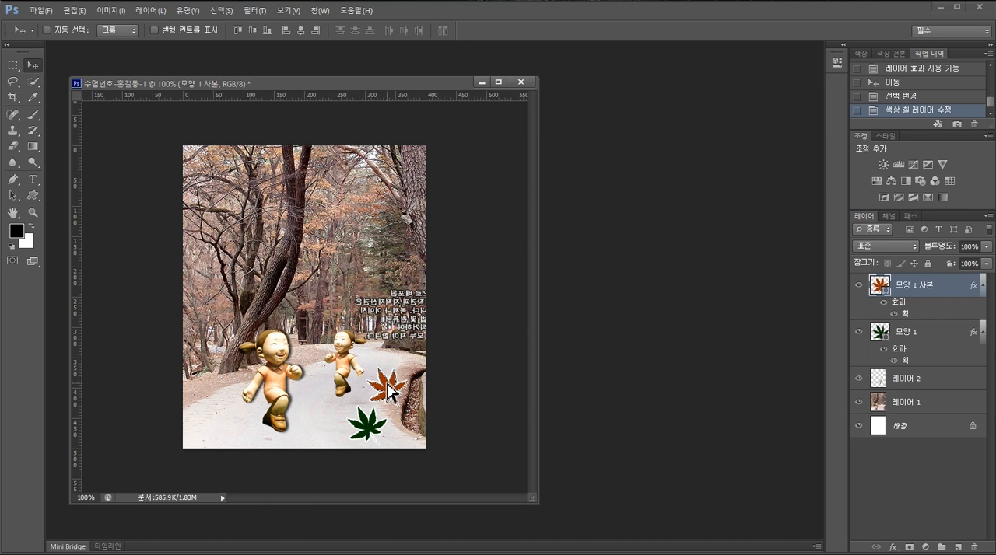
{"action": "key", "text": "ctrl+t"}
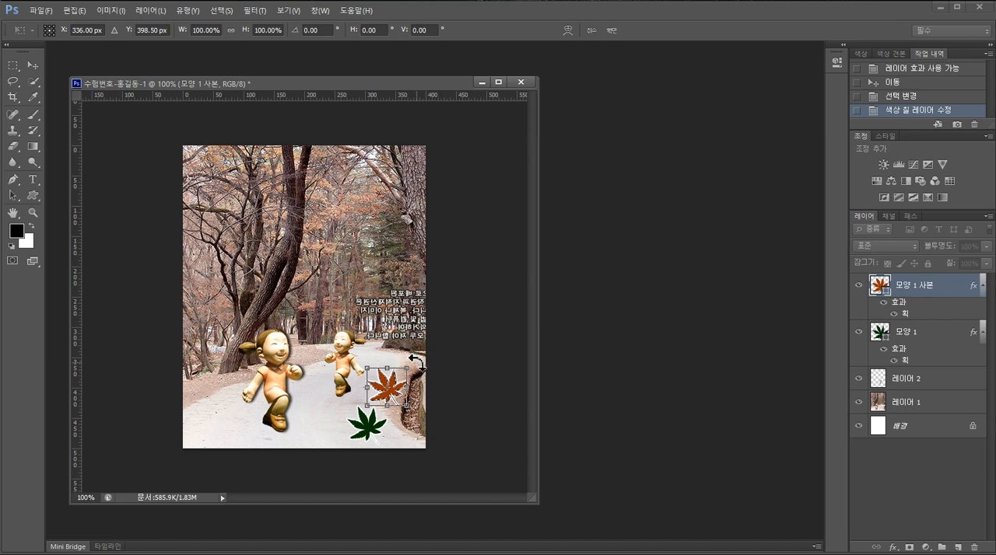
{"action": "left_click_drag", "start_coordinate": [416, 364], "coordinate": [426, 389]}
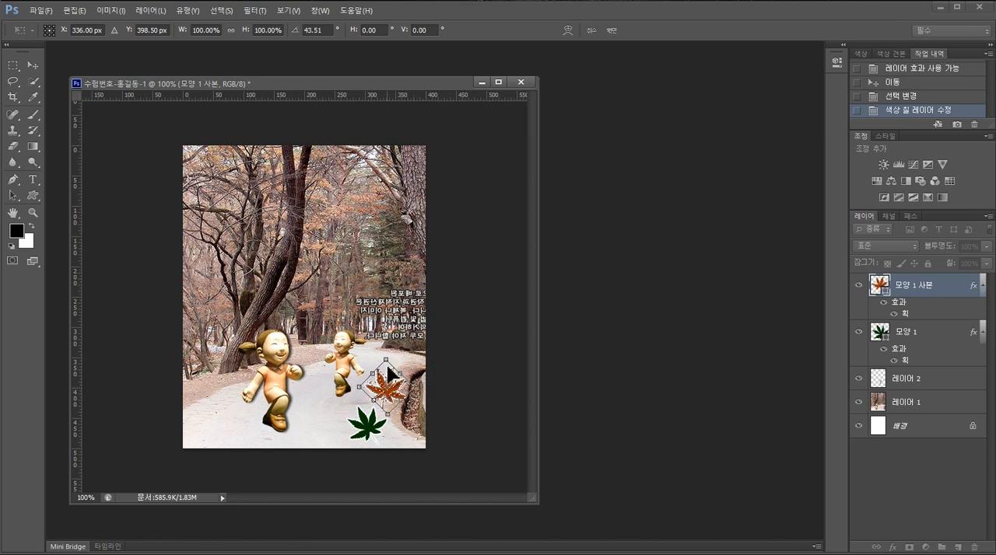
{"action": "left_click_drag", "start_coordinate": [387, 360], "coordinate": [388, 364]}
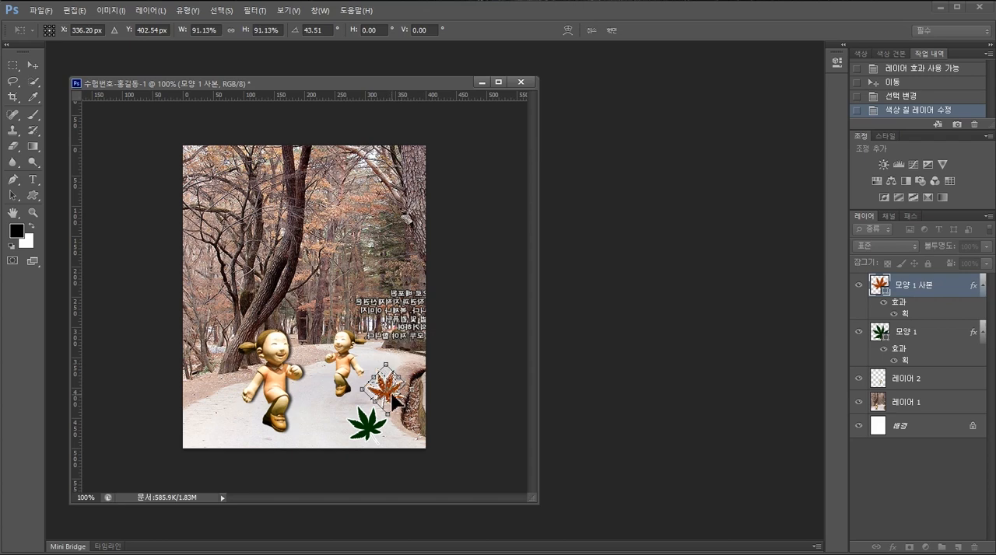
{"action": "left_click_drag", "start_coordinate": [394, 402], "coordinate": [408, 398]}
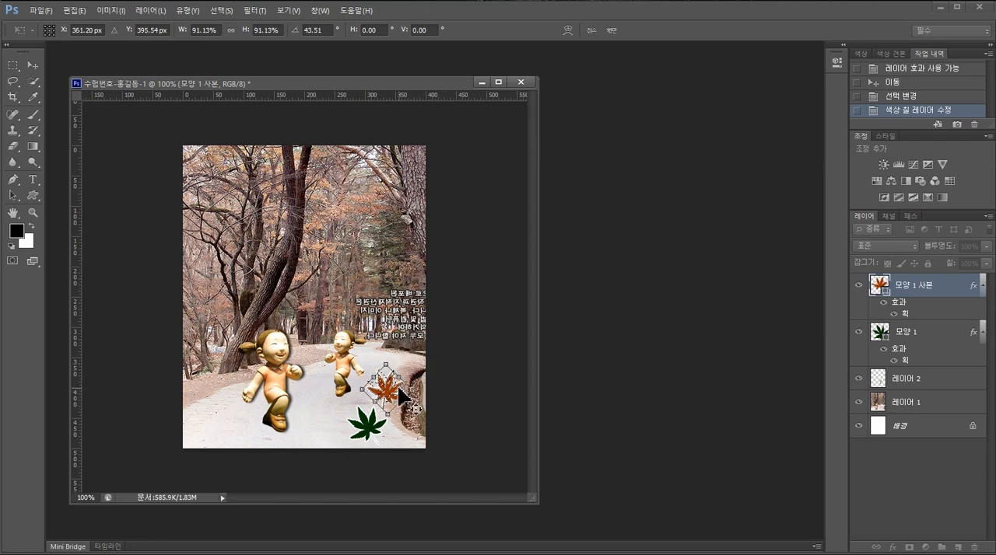
{"action": "key", "text": "Return"}
- Check the exam sheet for the next shape, activate the Custom Shape tool and browse the shape library for a bird
{"action": "key", "text": "alt+Tab"}
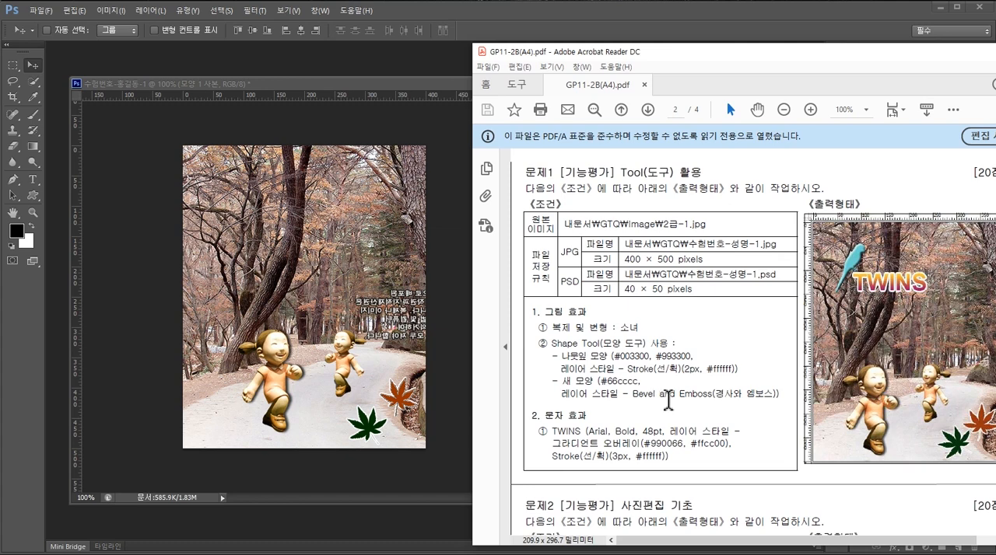
{"action": "left_click", "coordinate": [458, 213]}
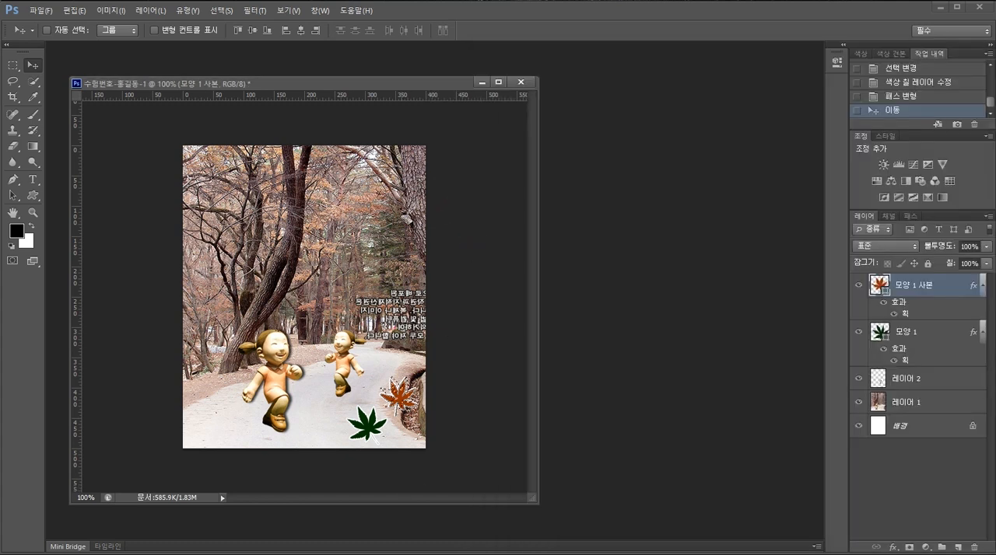
{"action": "left_click", "coordinate": [34, 195]}
{"action": "left_click_drag", "start_coordinate": [37, 199], "coordinate": [115, 254]}
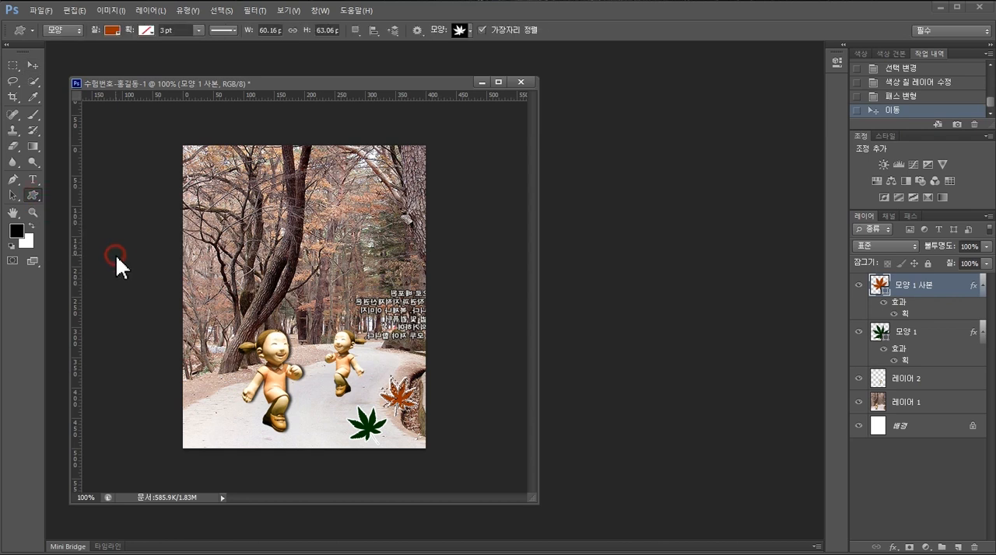
{"action": "left_click", "coordinate": [470, 32]}
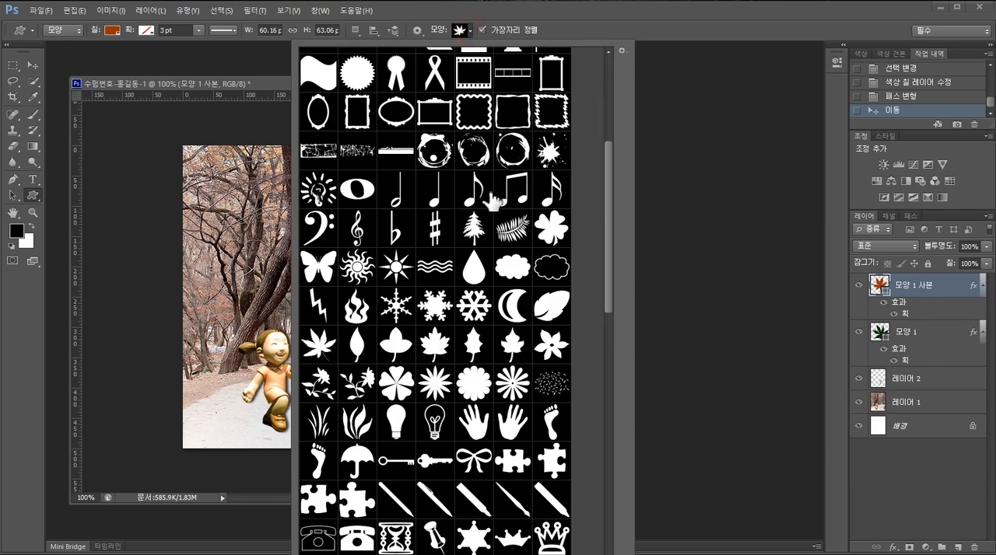
{"action": "left_click_drag", "start_coordinate": [610, 226], "coordinate": [609, 118]}
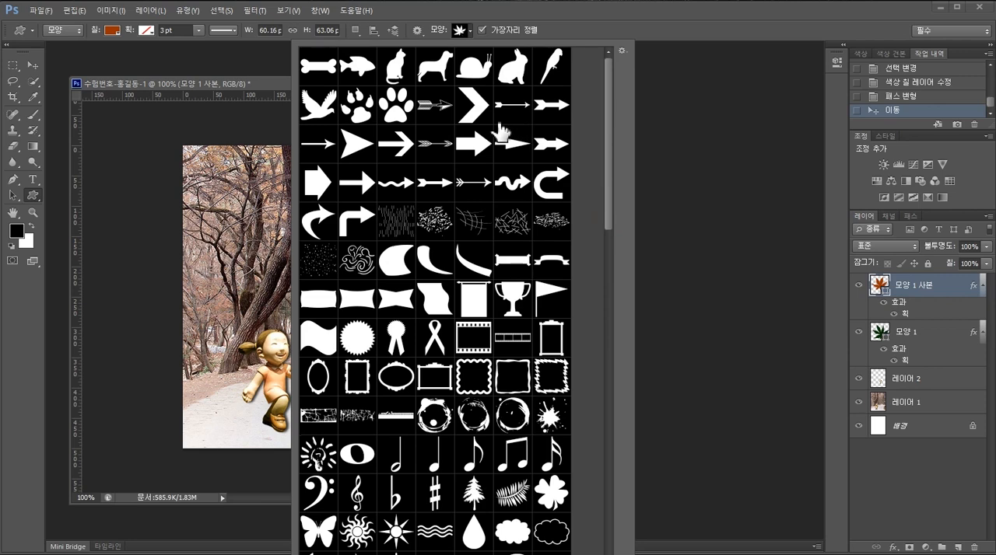
- Replace the shape library with the Animals set, and restore the full set of all shapes
{"action": "left_click", "coordinate": [622, 51]}
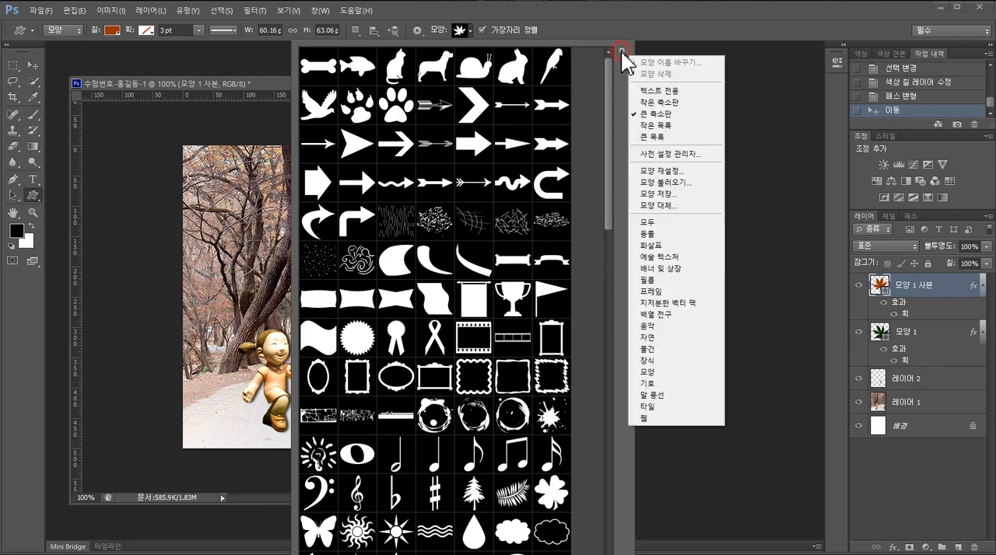
{"action": "left_click", "coordinate": [684, 235]}
{"action": "left_click", "coordinate": [449, 221]}
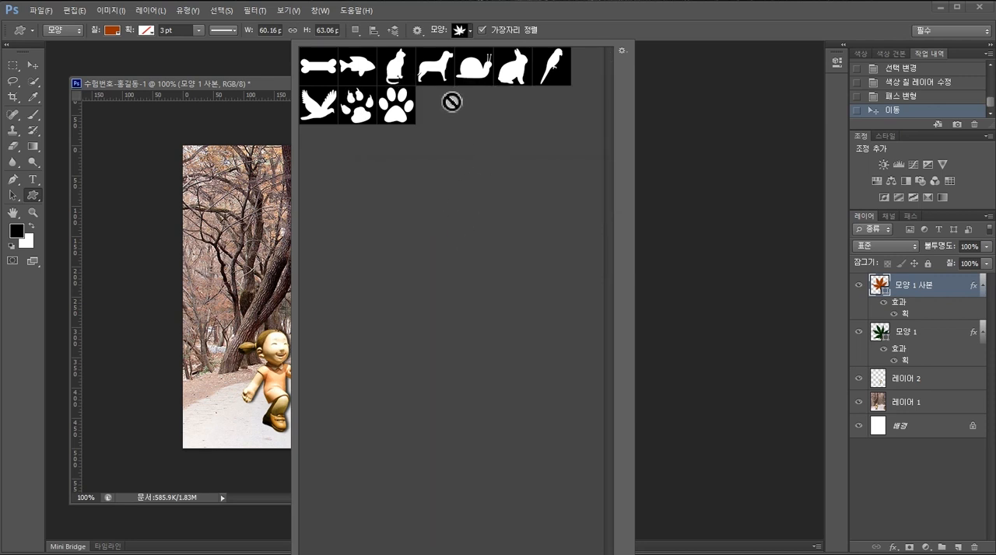
{"action": "left_click", "coordinate": [620, 50]}
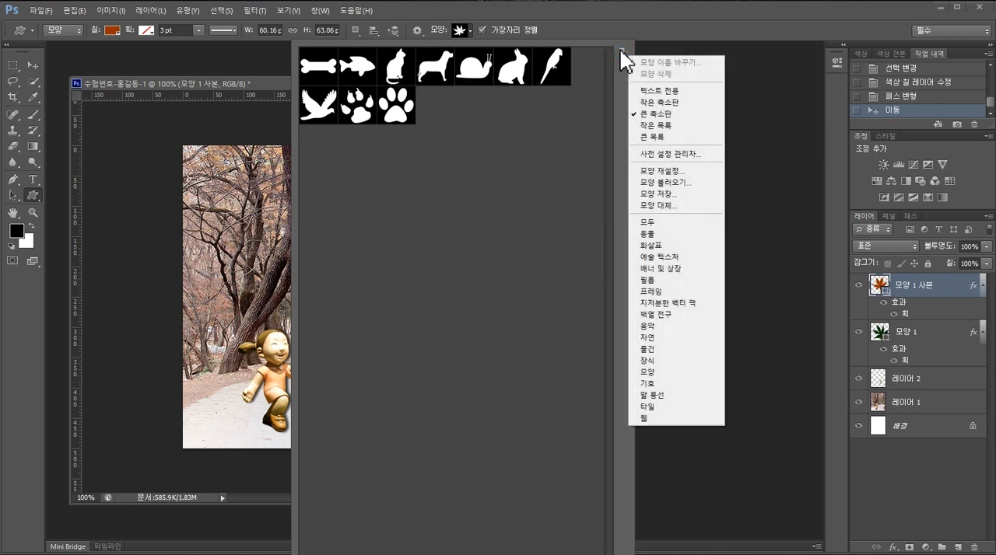
{"action": "left_click", "coordinate": [686, 225]}
{"action": "left_click", "coordinate": [408, 216]}
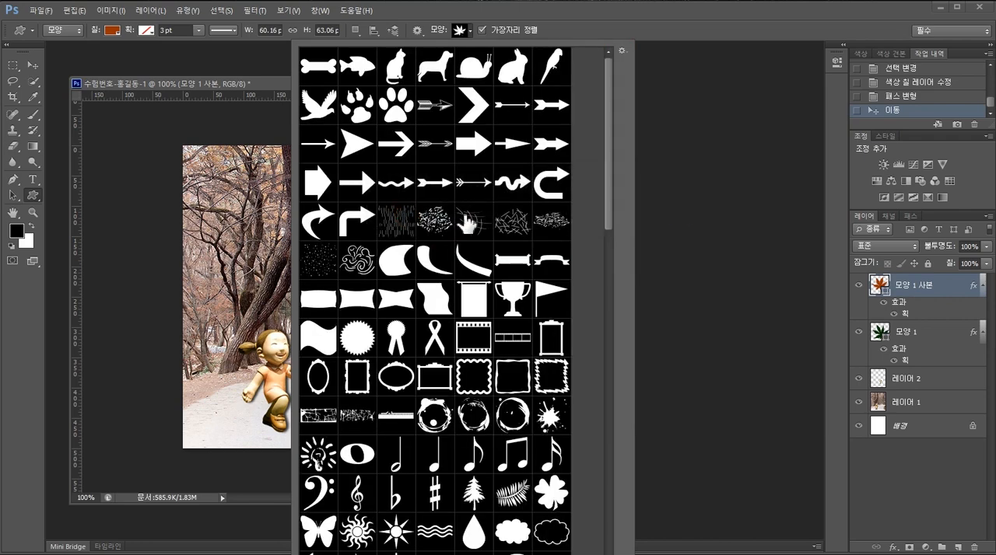
- Choose the parrot custom shape, check the exam sheet for its placement, and draw it about 44 × 95 px in the photo's upper-left area
{"action": "double_click", "coordinate": [550, 75]}
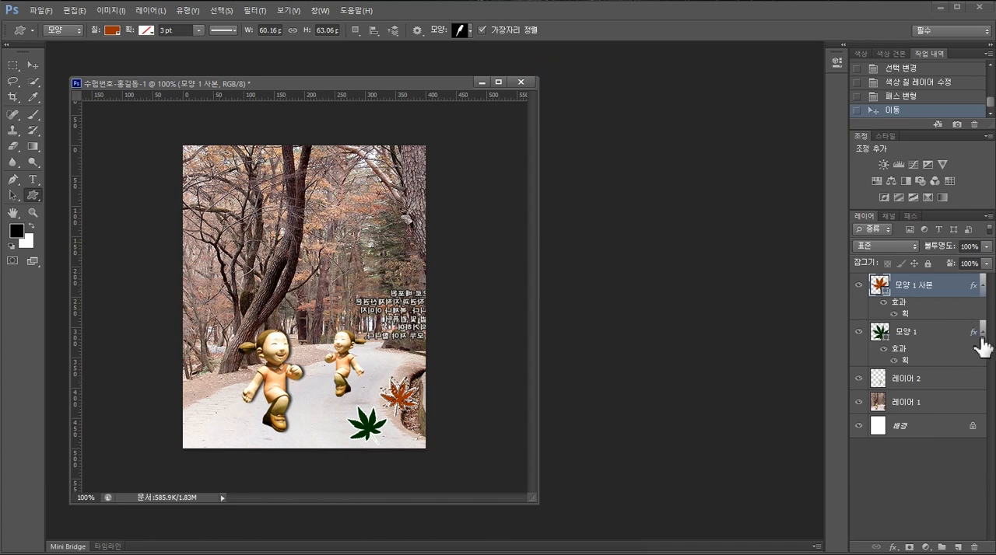
{"action": "key", "text": "alt+Tab"}
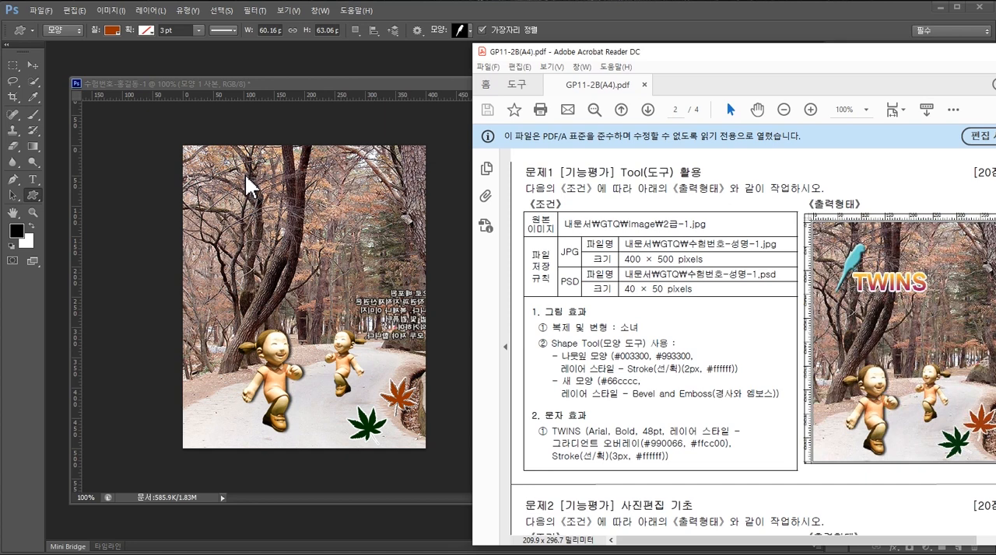
{"action": "left_click", "coordinate": [457, 29]}
{"action": "left_click_drag", "start_coordinate": [234, 167], "coordinate": [262, 224]}
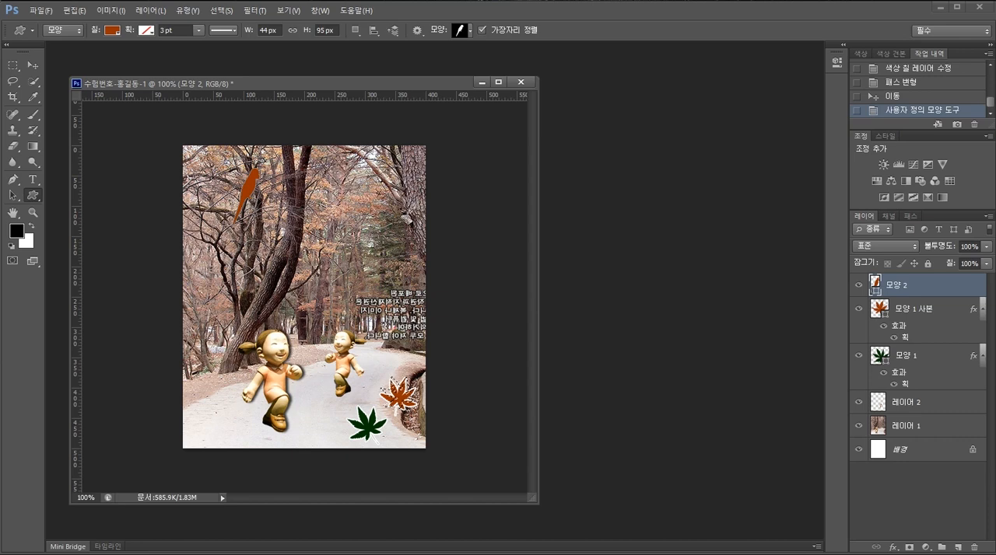
- Look up the bird's colour on the exam sheet and recolour the bird shape to #66cccc
{"action": "key", "text": "alt+Tab"}
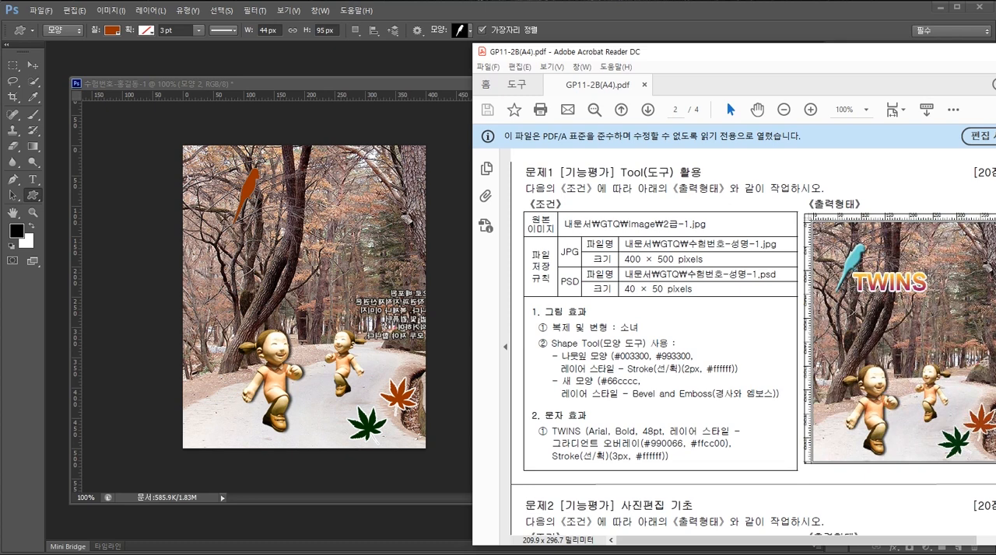
{"action": "left_click", "coordinate": [451, 247]}
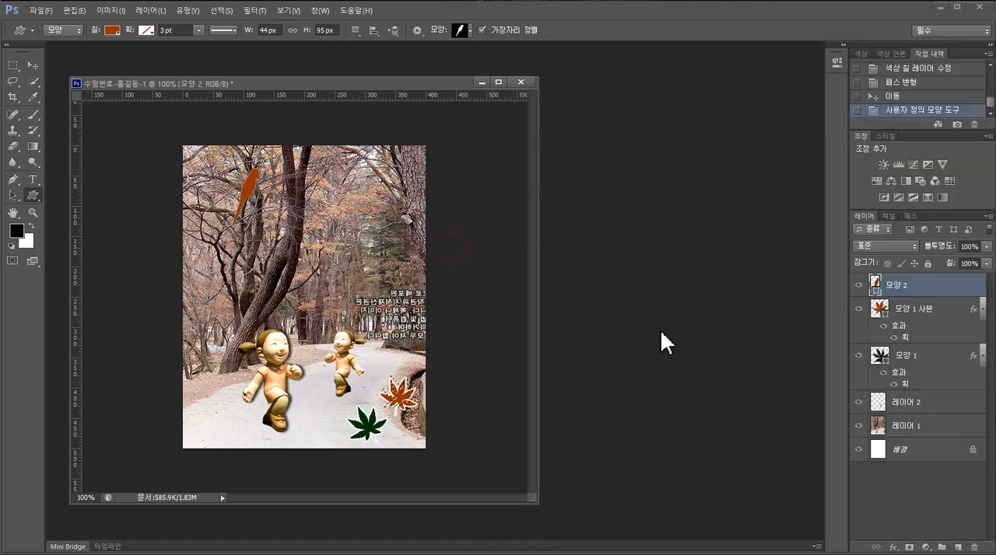
{"action": "double_click", "coordinate": [877, 283]}
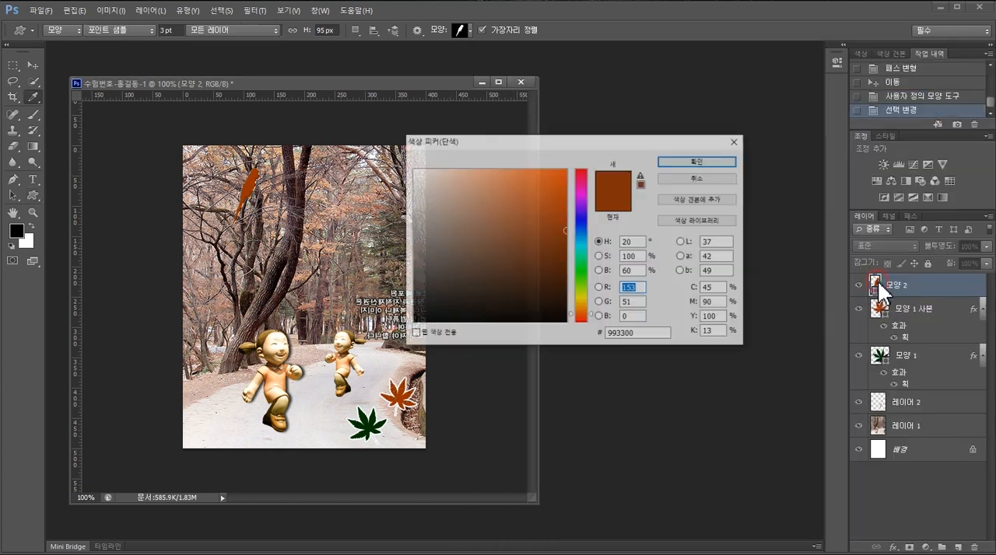
{"action": "double_click", "coordinate": [639, 333]}
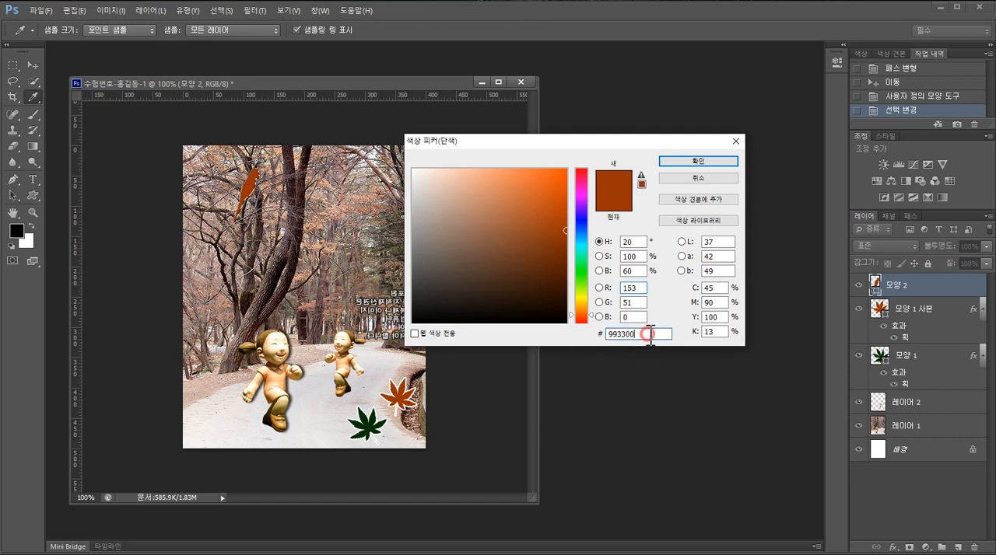
{"action": "type", "text": "66"}
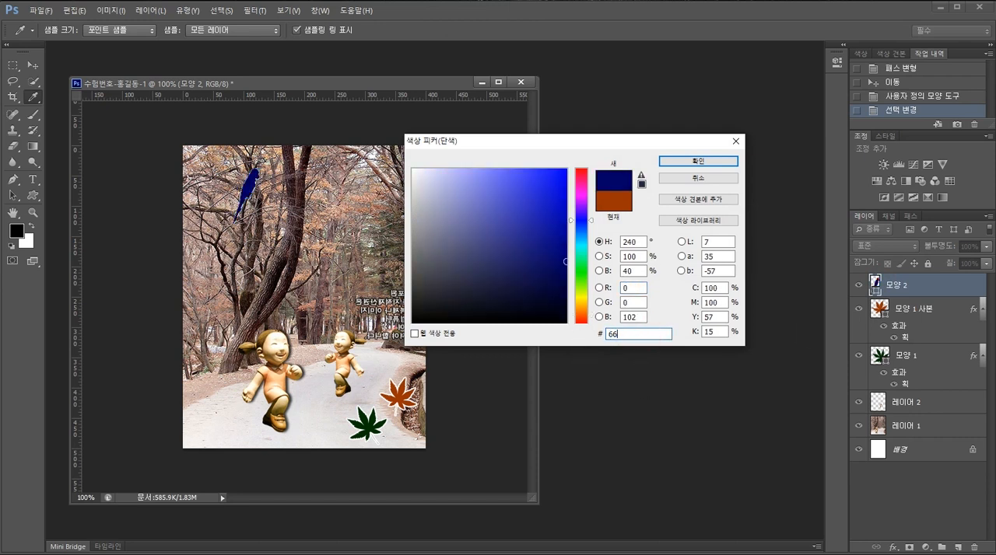
{"action": "type", "text": "cccc"}
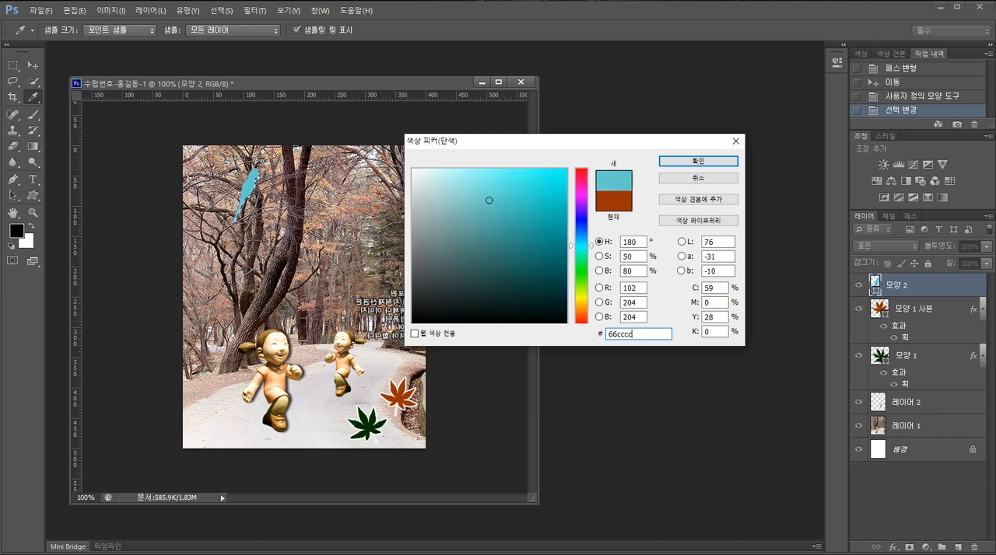
{"action": "key", "text": "Return"}
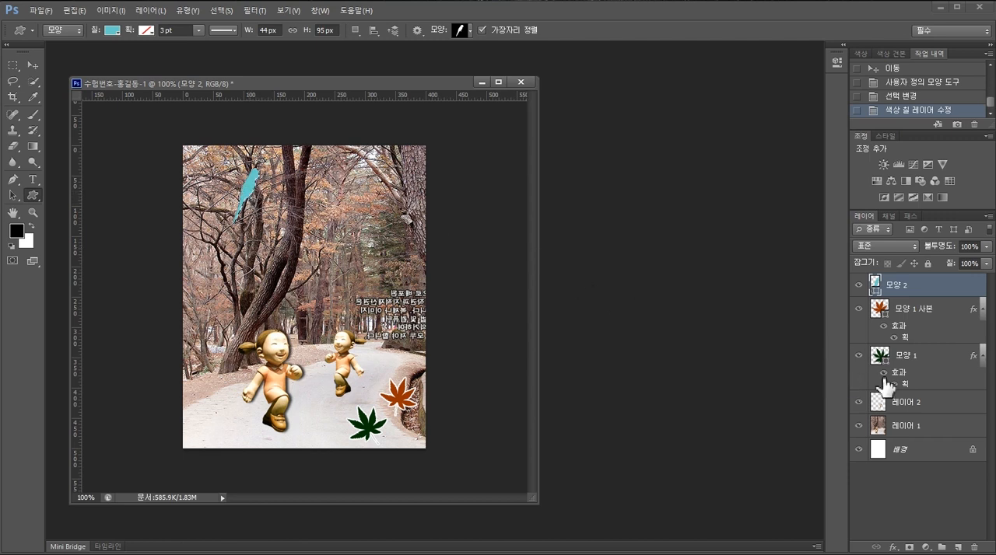
- Add a Bevel and Emboss layer style to the bird shape layer with the default inner bevel settings
{"action": "double_click", "coordinate": [933, 292]}
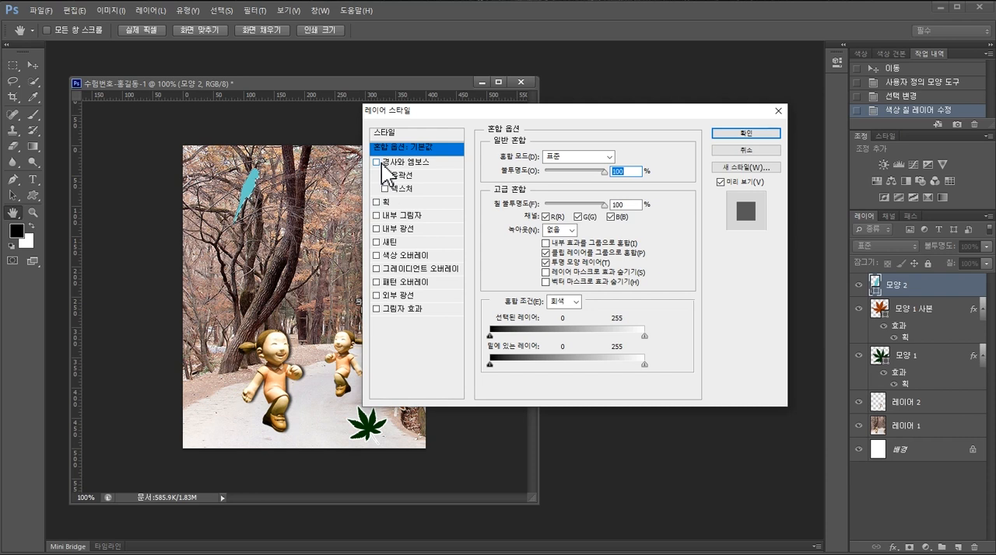
{"action": "left_click", "coordinate": [384, 162]}
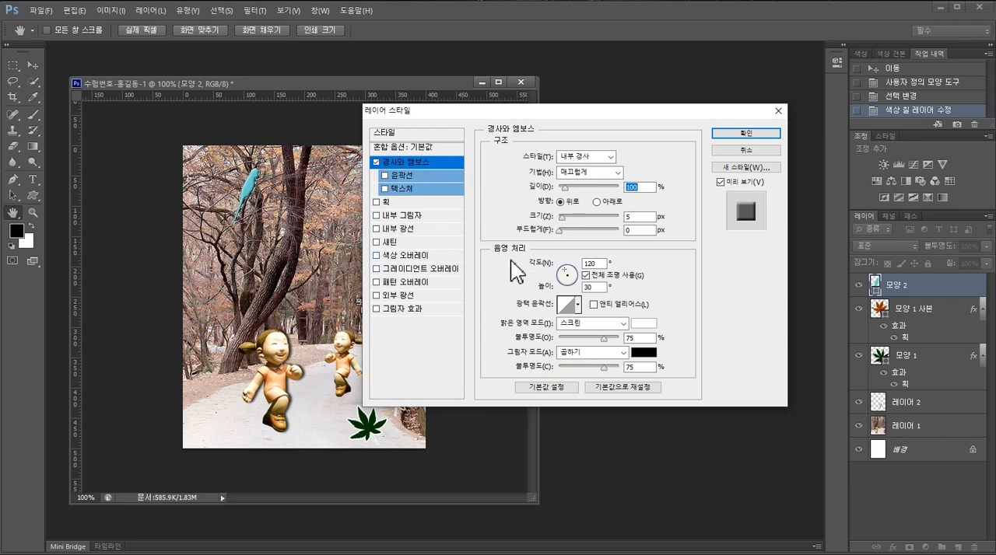
{"action": "left_click", "coordinate": [745, 133]}
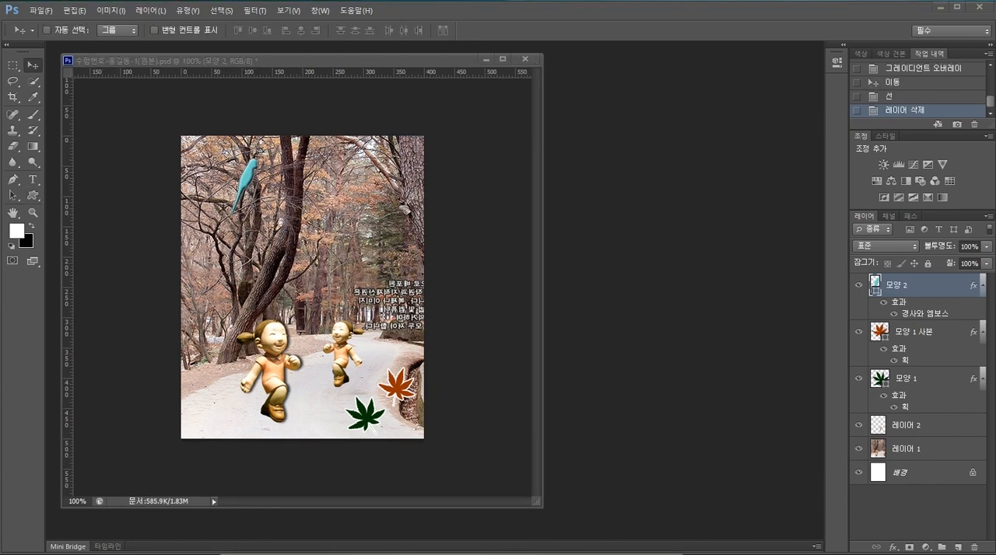
- Check the text requirements on the exam sheet and start a horizontal text line just beside the bird
{"action": "key", "text": "alt+Tab"}
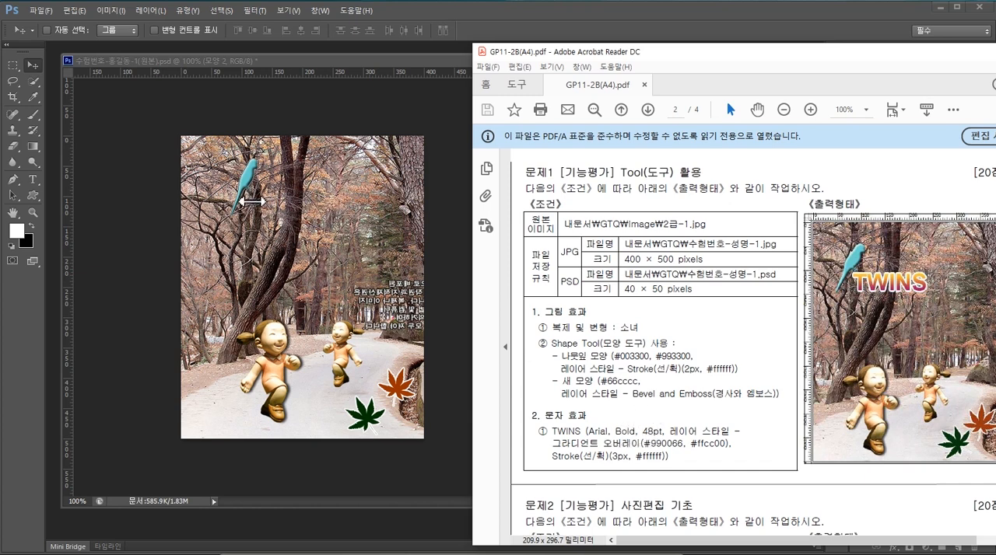
{"action": "left_click", "coordinate": [35, 177]}
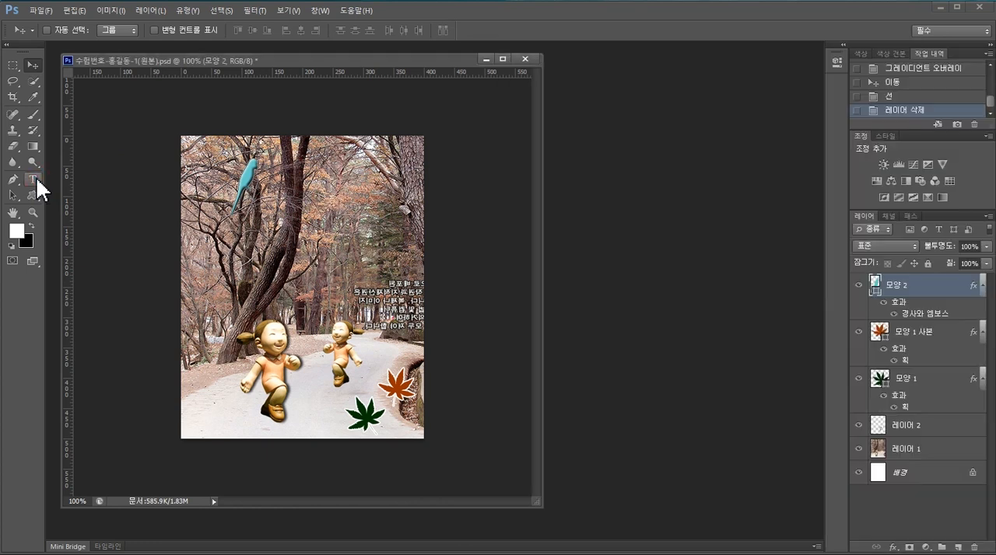
{"action": "left_click", "coordinate": [38, 177]}
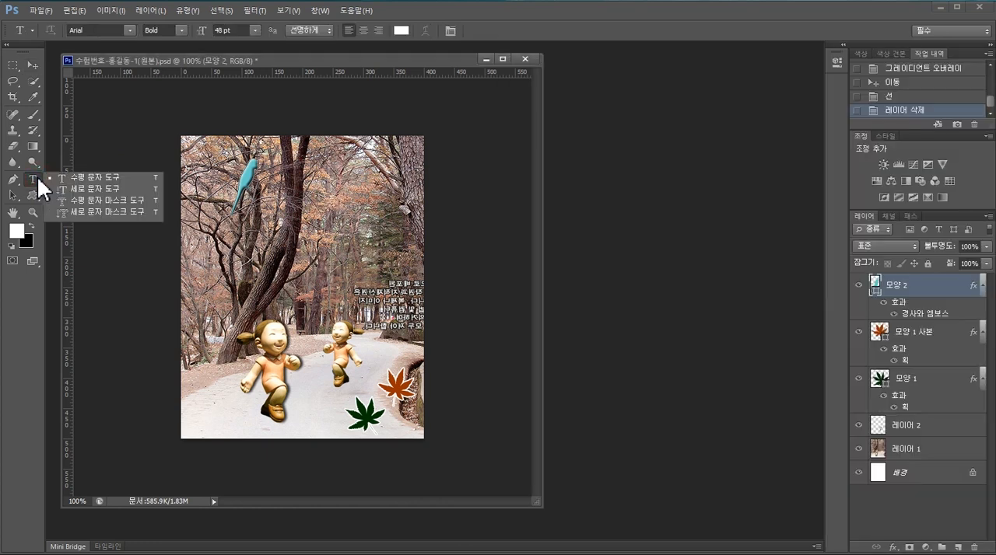
{"action": "left_click", "coordinate": [97, 178]}
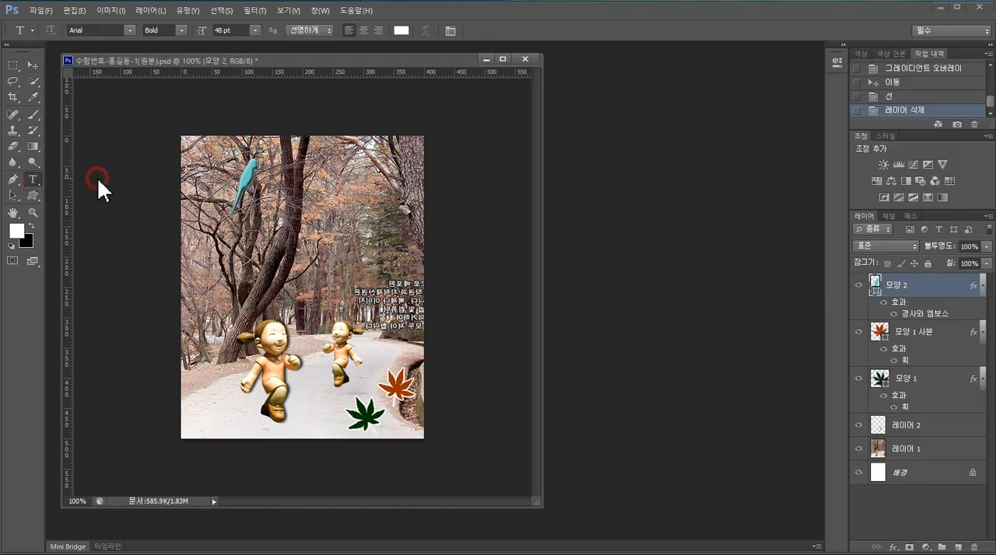
{"action": "left_click", "coordinate": [250, 191]}
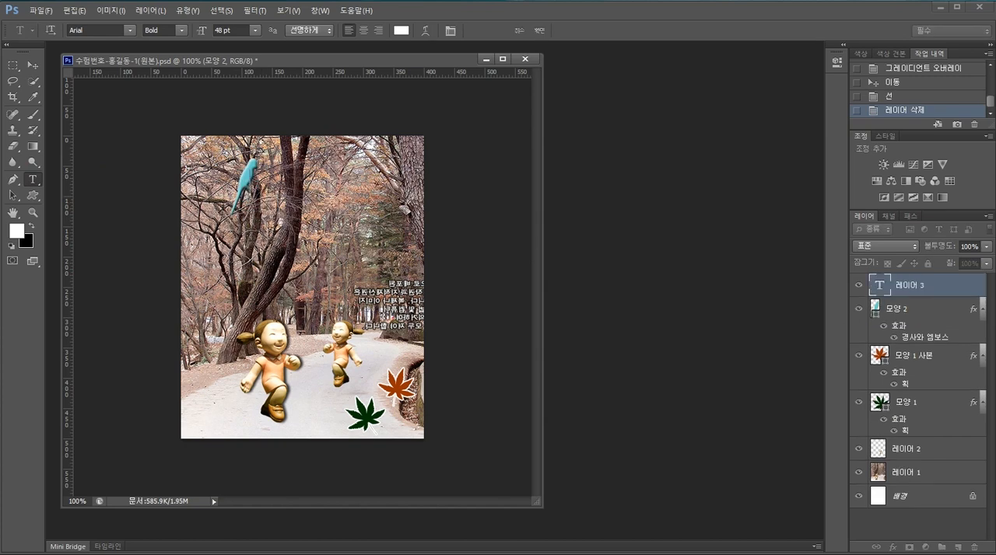
- Set the font to Arial Bold at 48 pt and enter the text TWINS
{"action": "left_click", "coordinate": [130, 30]}
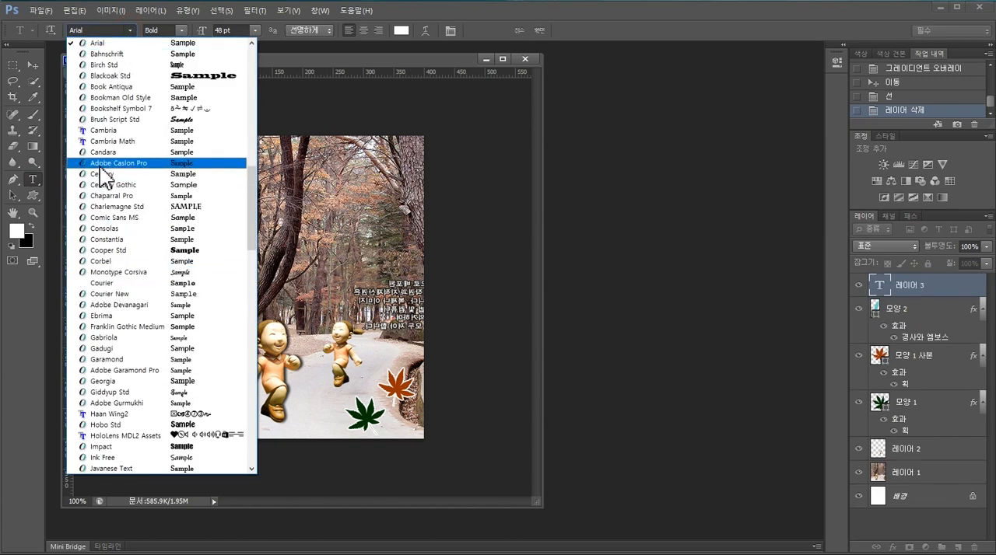
{"action": "left_click", "coordinate": [121, 43]}
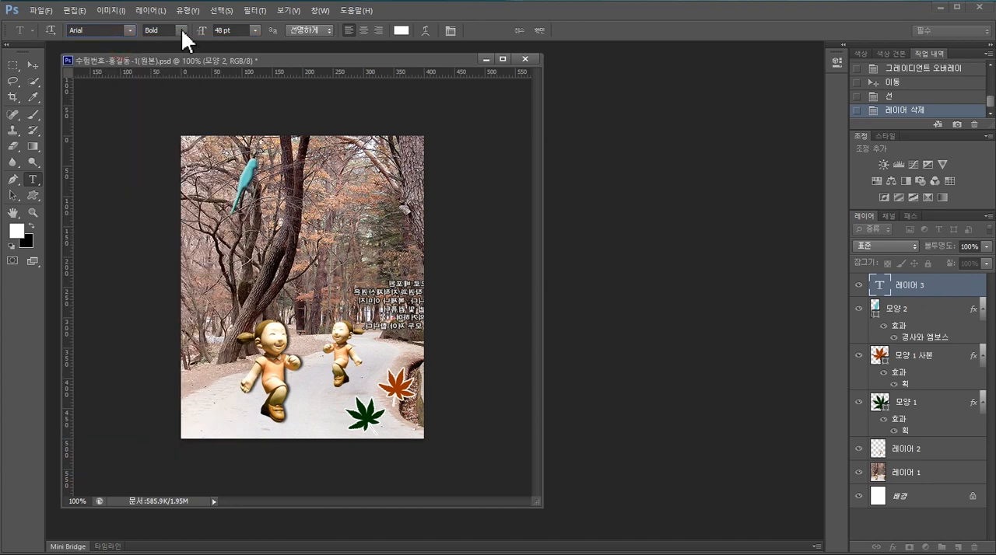
{"action": "left_click", "coordinate": [181, 29]}
{"action": "left_click", "coordinate": [174, 104]}
{"action": "left_click", "coordinate": [257, 28]}
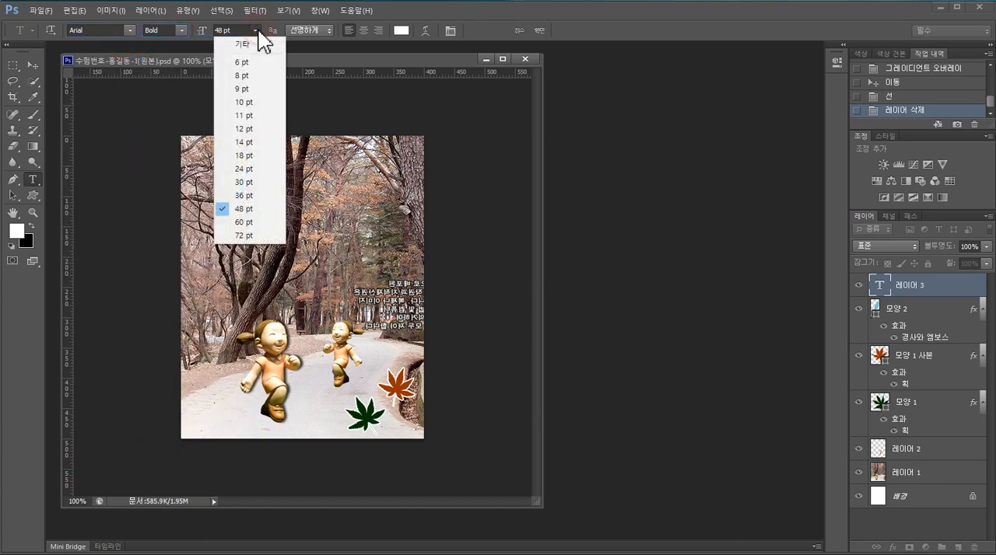
{"action": "left_click", "coordinate": [255, 217]}
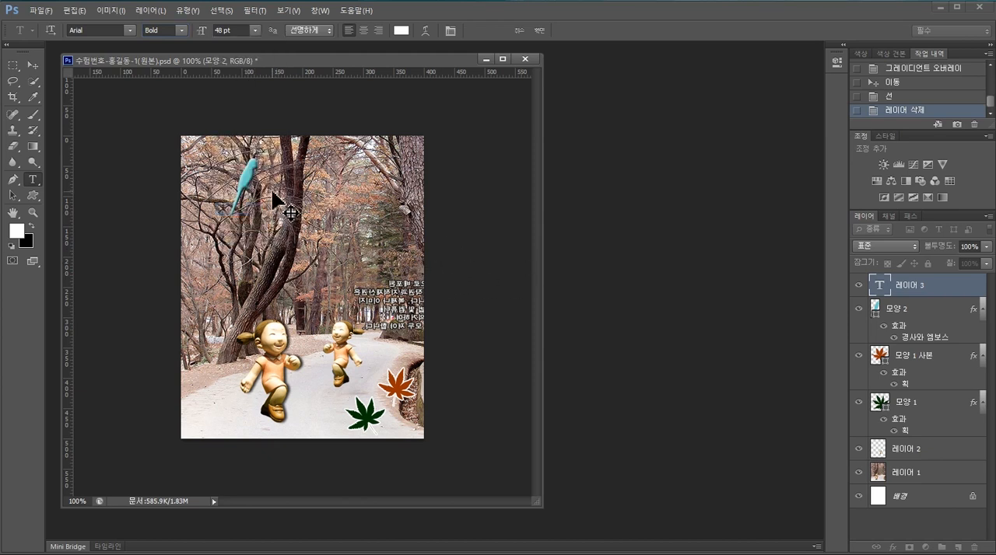
{"action": "type", "text": "TWINS"}
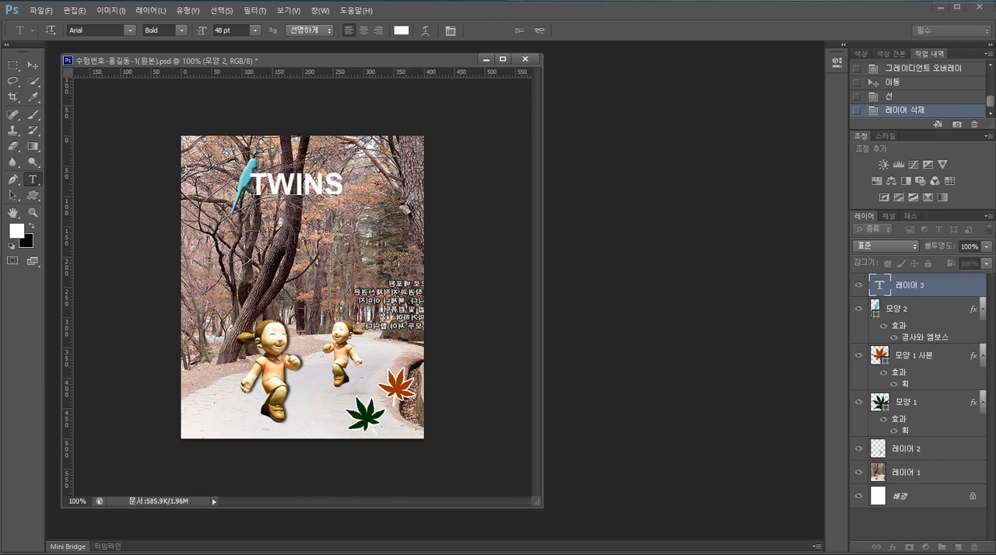
- Check the text effects on the exam sheet and add a Gradient Overlay layer style to the TWINS text layer
{"action": "key", "text": "alt+Tab"}
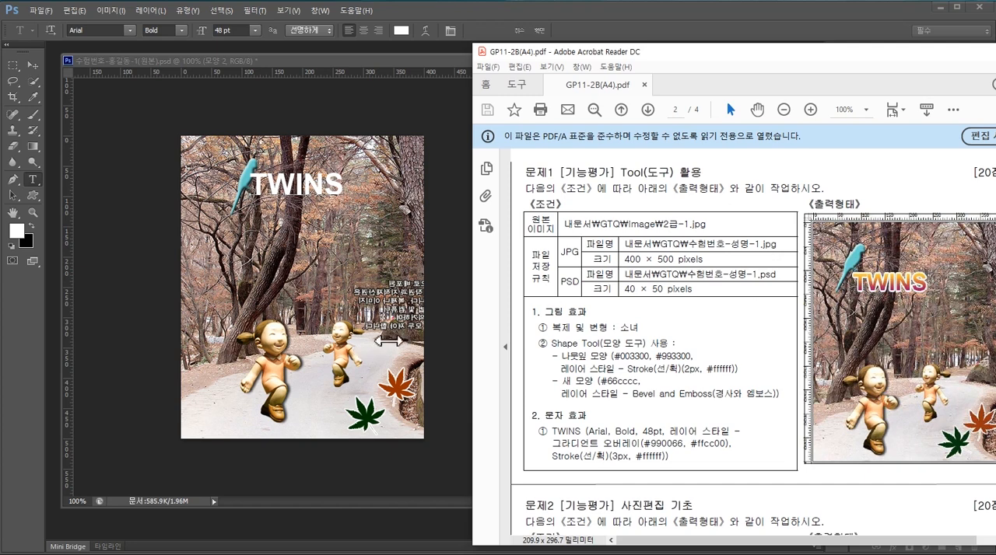
{"action": "left_click", "coordinate": [451, 302]}
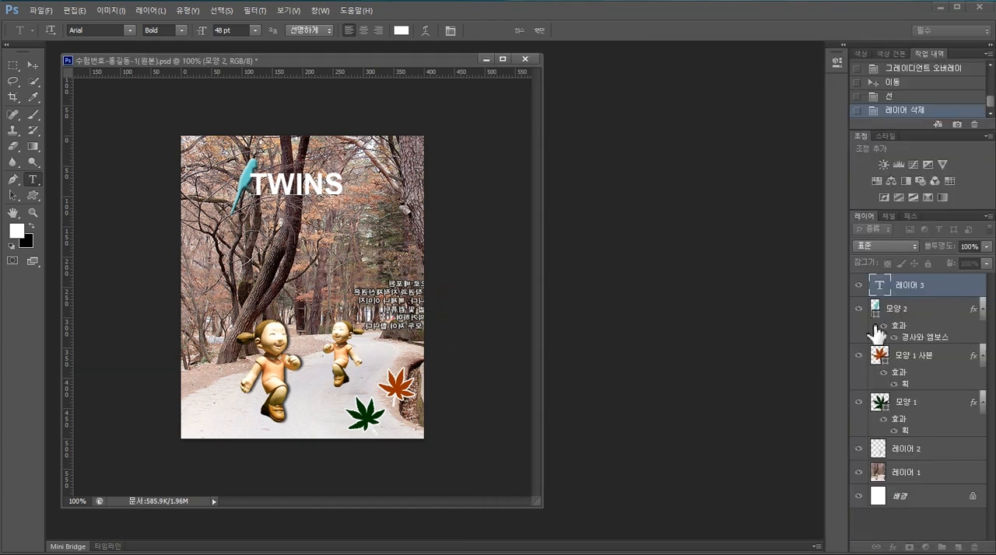
{"action": "left_click", "coordinate": [946, 292]}
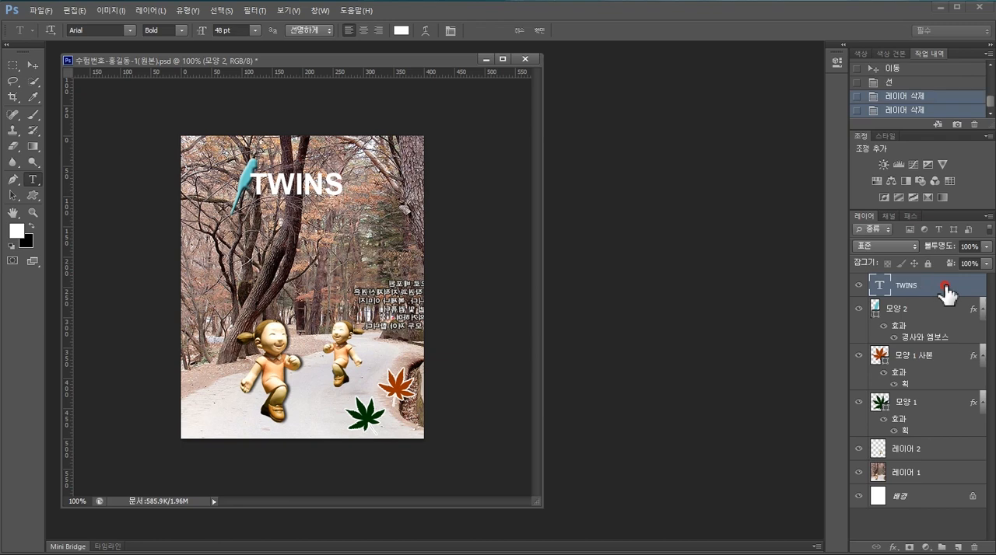
{"action": "double_click", "coordinate": [946, 290]}
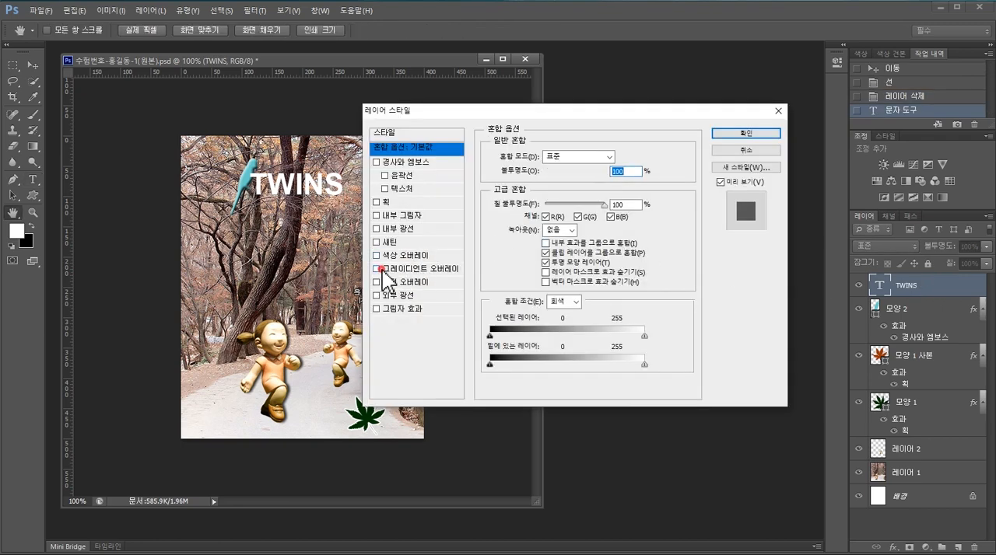
{"action": "left_click", "coordinate": [377, 269]}
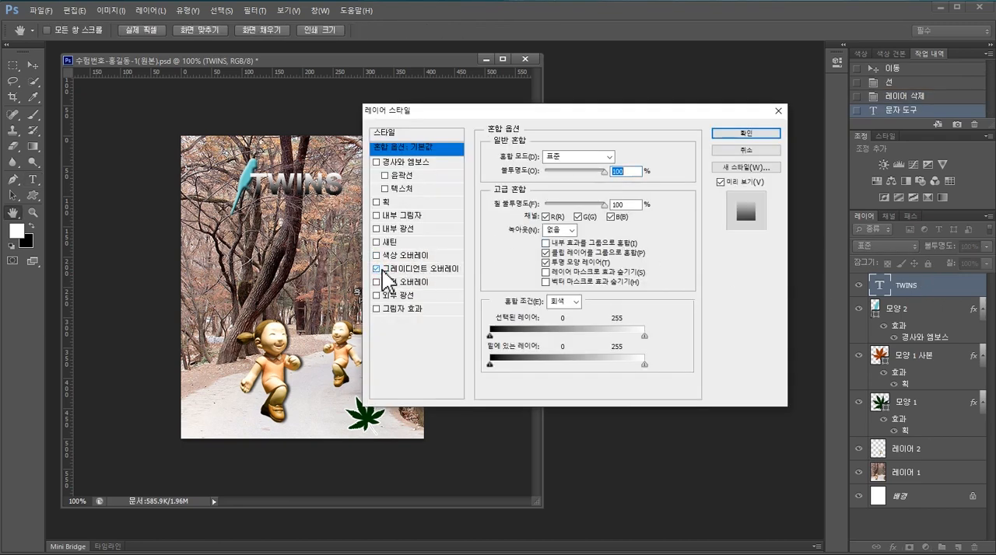
{"action": "left_click", "coordinate": [424, 269]}
- Set the starting colour stop of the TWINS overlay gradient to #990066
{"action": "left_click", "coordinate": [585, 185]}
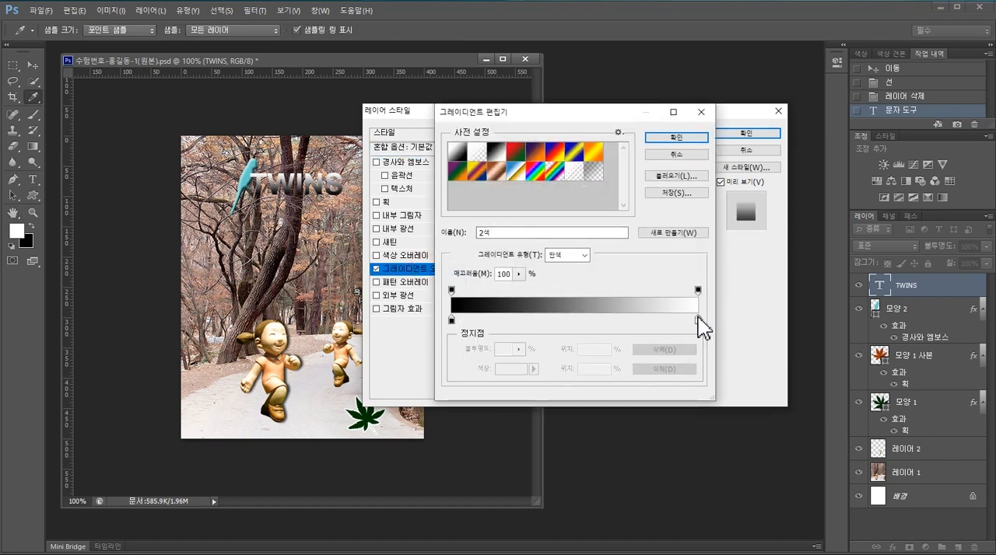
{"action": "left_click", "coordinate": [452, 320]}
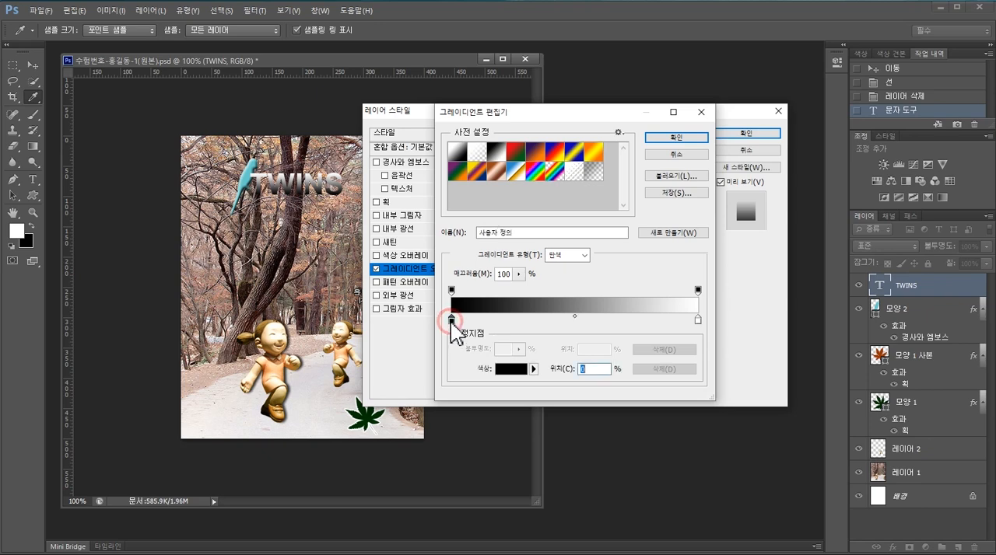
{"action": "left_click", "coordinate": [512, 370]}
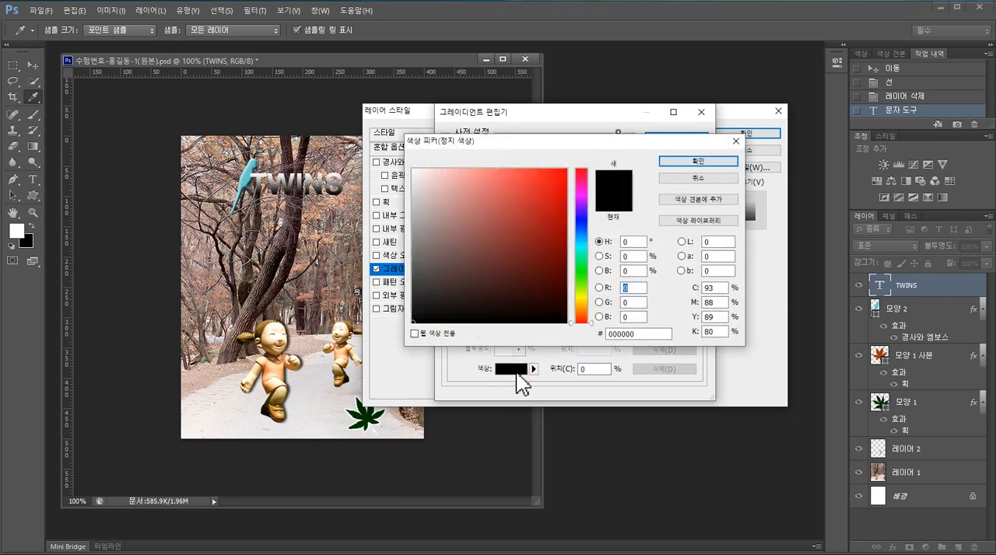
{"action": "double_click", "coordinate": [639, 334]}
{"action": "type", "text": "990066"}
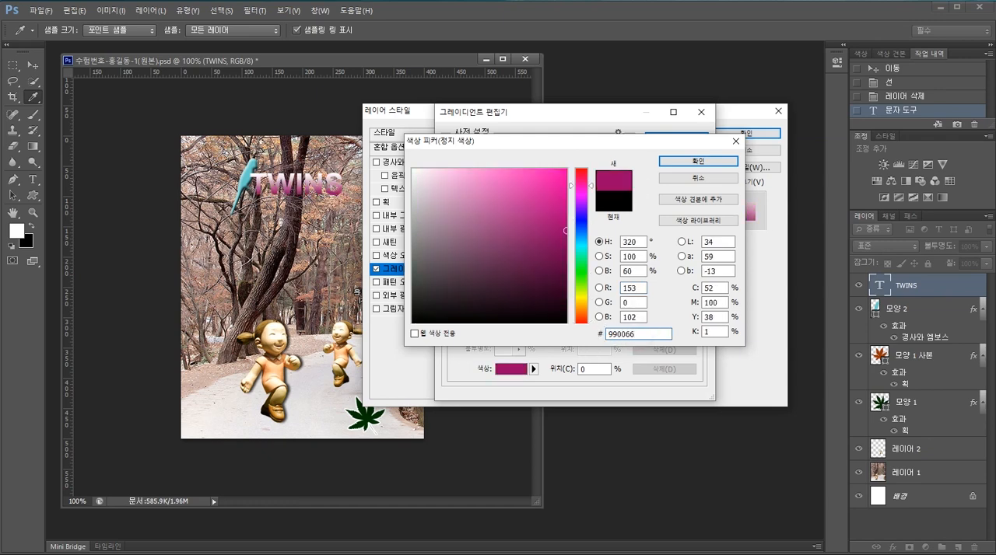
{"action": "key", "text": "Return"}
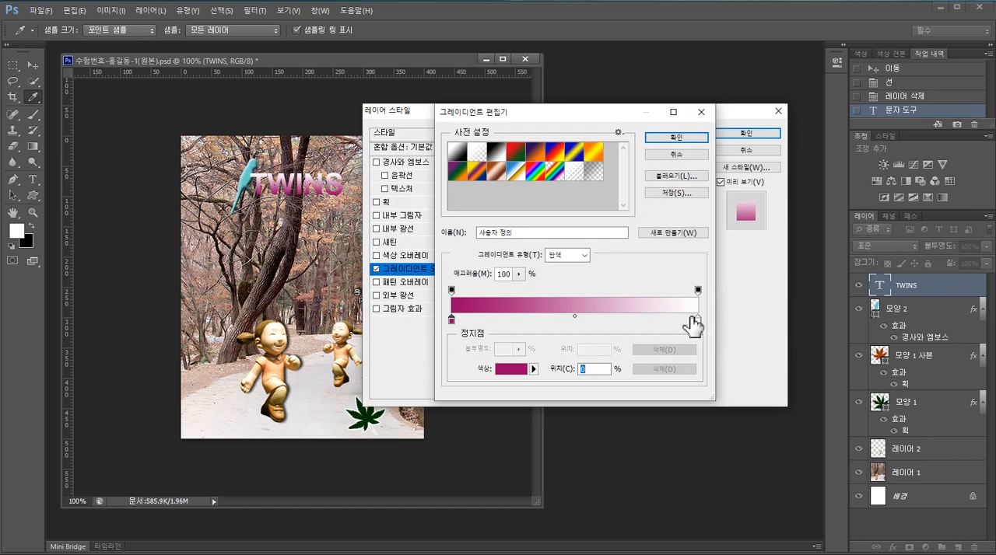
- Set the ending colour stop of the overlay gradient to #ffcc00 and accept the gradient
{"action": "left_click", "coordinate": [696, 320]}
{"action": "left_click", "coordinate": [511, 372]}
{"action": "left_click_drag", "start_coordinate": [634, 334], "coordinate": [599, 342]}
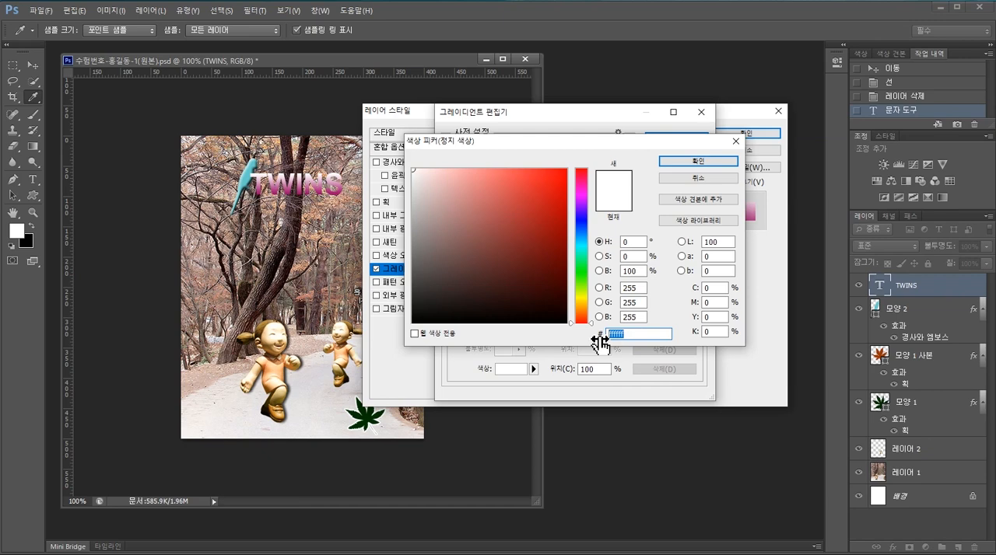
{"action": "type", "text": "ffcc"}
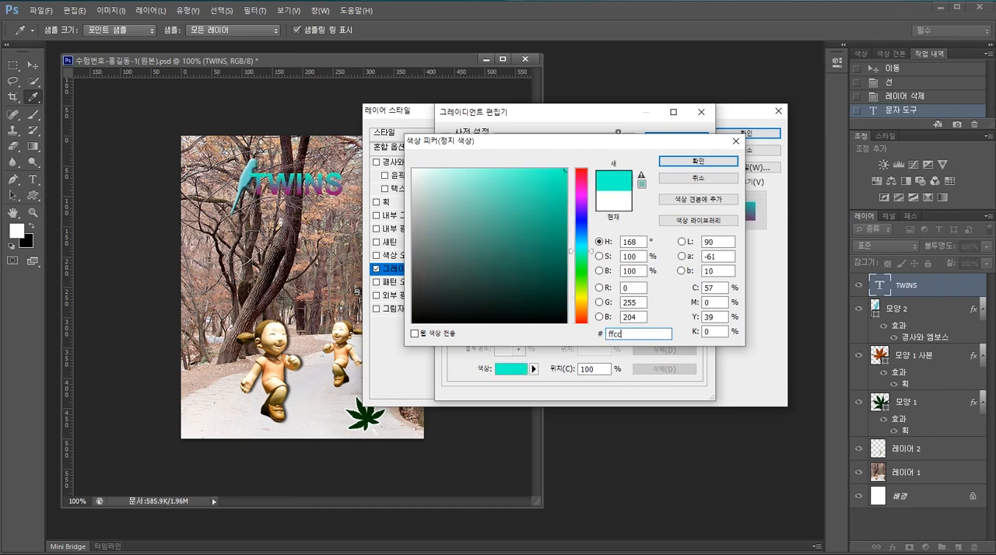
{"action": "type", "text": "00"}
{"action": "key", "text": "Return"}
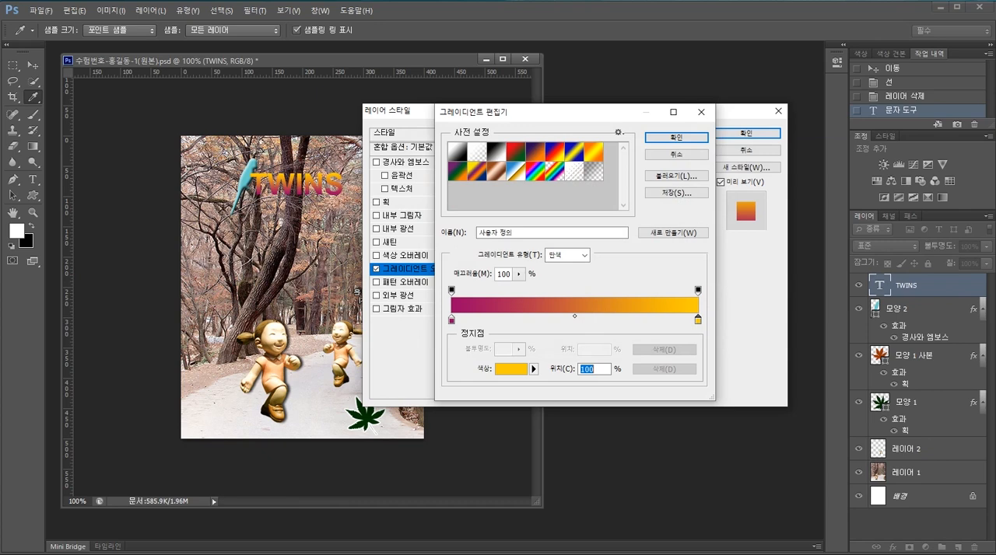
{"action": "left_click", "coordinate": [690, 138]}
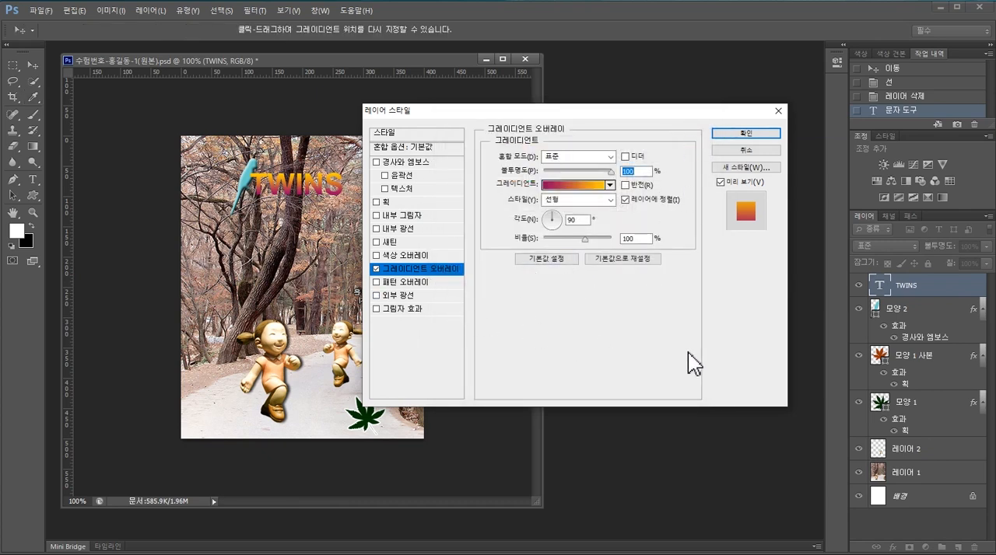
- Check the stroke requirement on the exam sheet and add a 3 px outside Stroke in #ffffff to the TWINS text
{"action": "key", "text": "alt+Tab"}
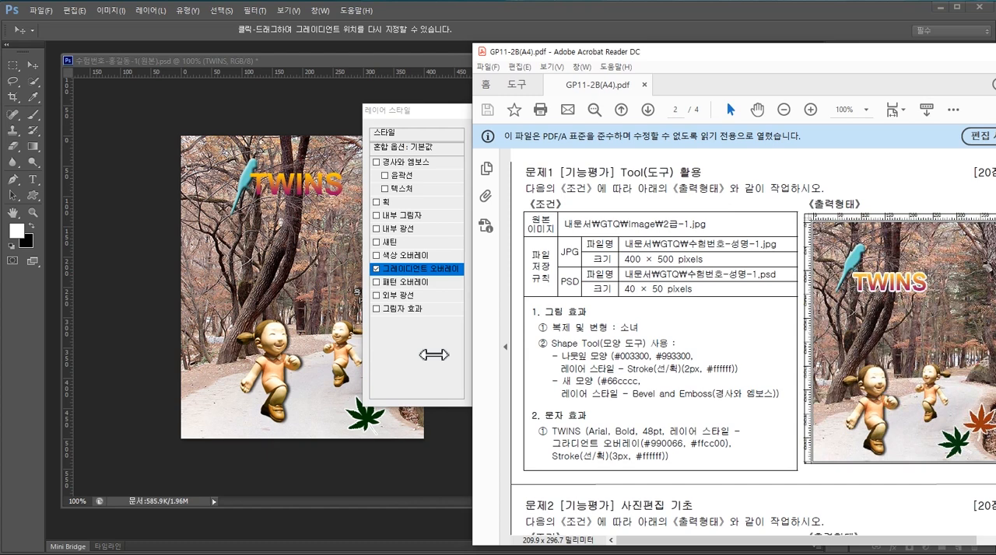
{"action": "left_click", "coordinate": [436, 354]}
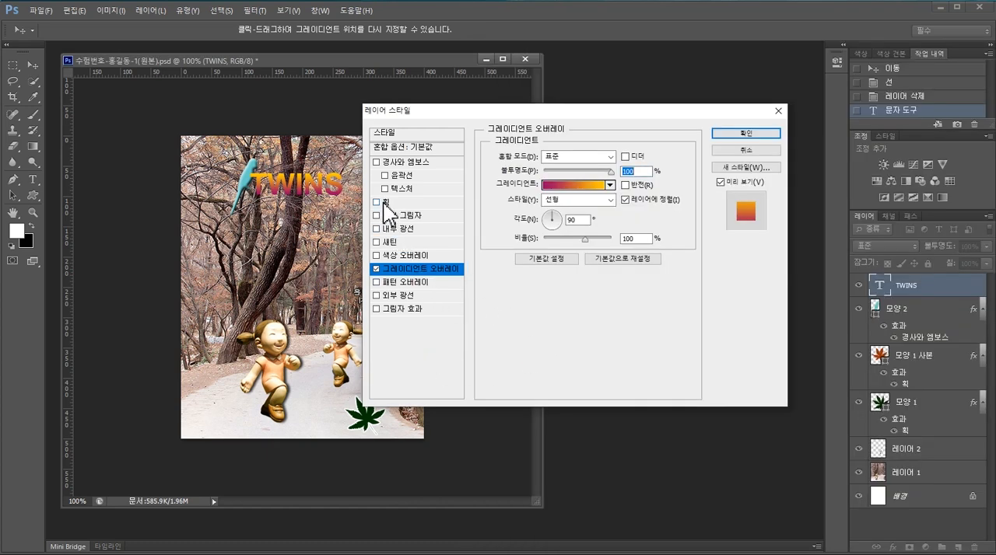
{"action": "left_click", "coordinate": [383, 204]}
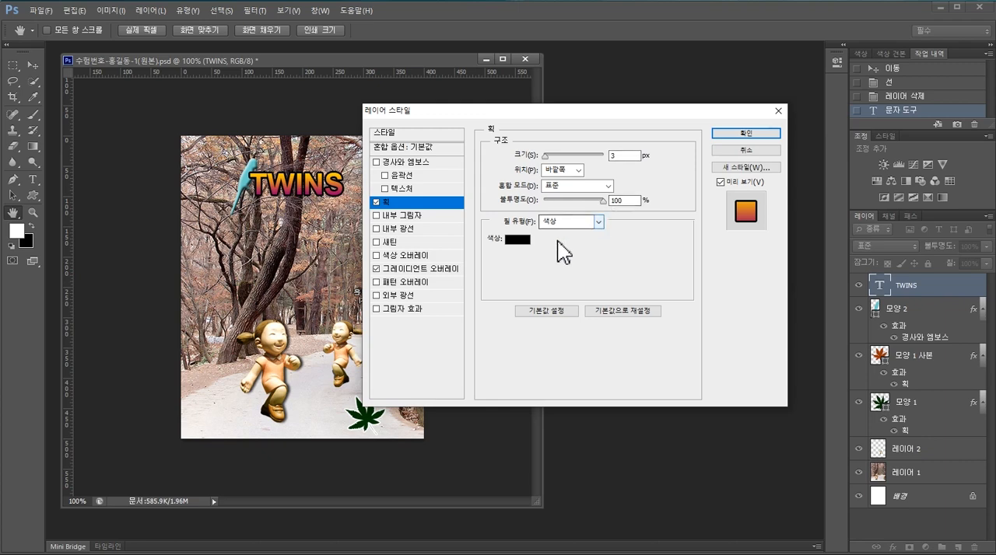
{"action": "left_click", "coordinate": [519, 242]}
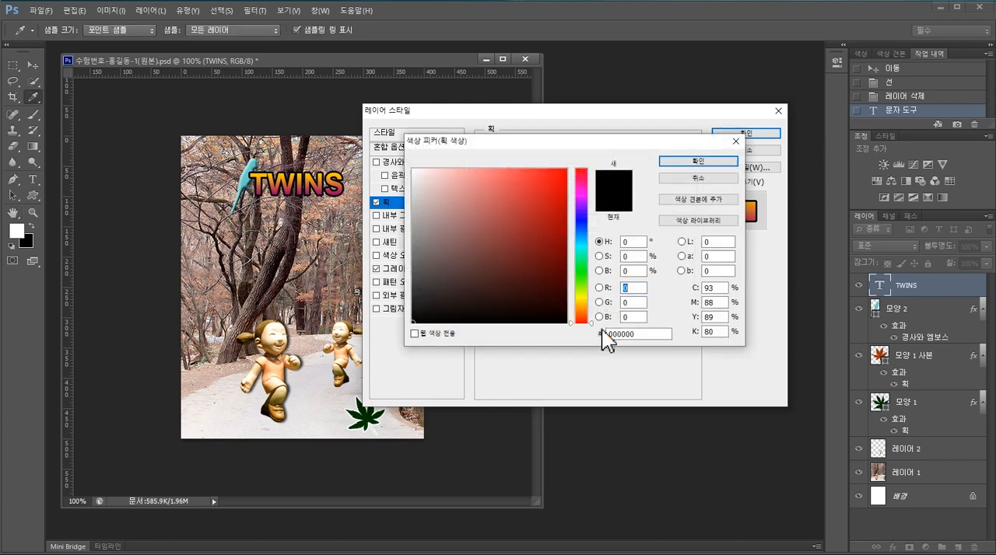
{"action": "left_click_drag", "start_coordinate": [649, 336], "coordinate": [594, 346]}
{"action": "type", "text": "ffffff"}
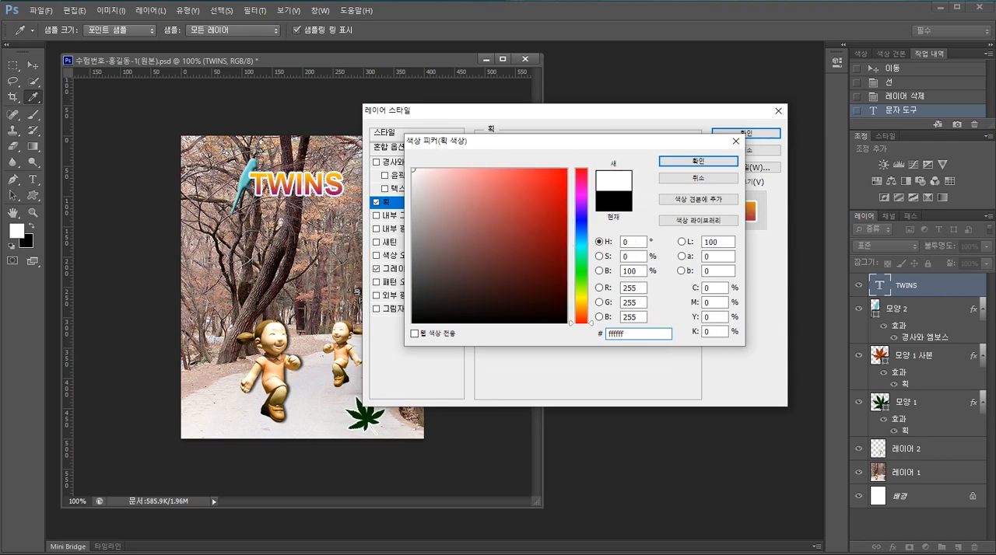
{"action": "key", "text": "Return"}
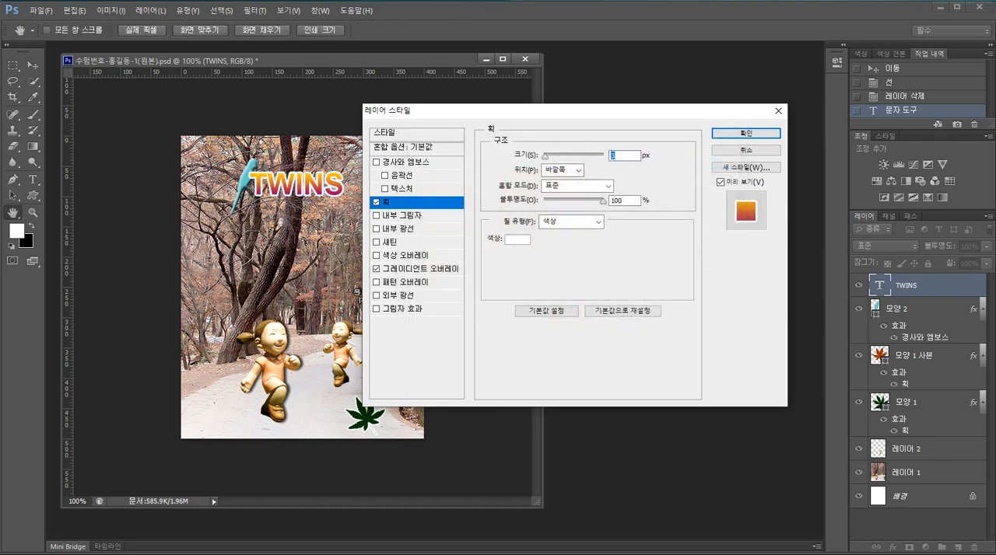
{"action": "left_click", "coordinate": [771, 134]}
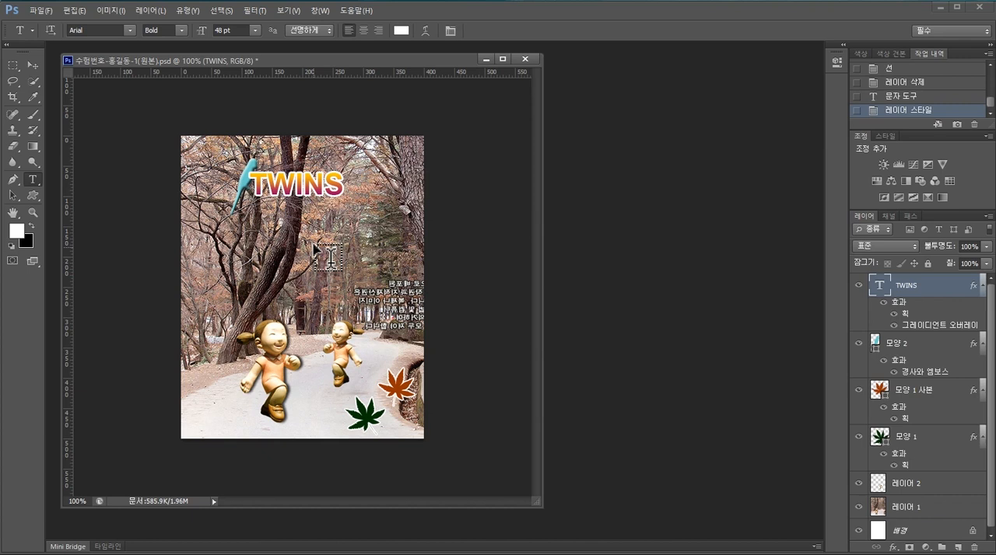
- Move the TWINS text slightly down and to the right of the bird, and compare its placement with the exam sheet
{"action": "left_click", "coordinate": [34, 65]}
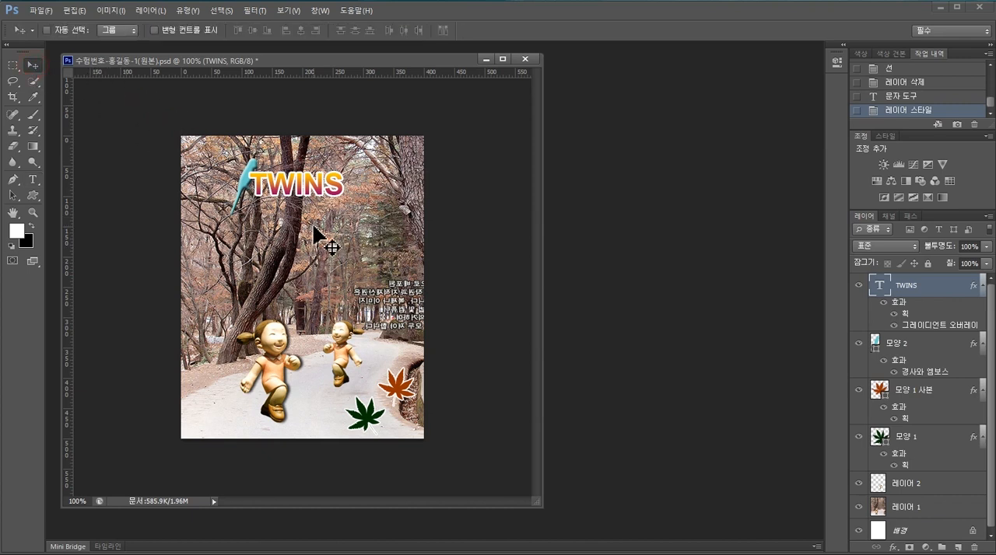
{"action": "left_click_drag", "start_coordinate": [289, 197], "coordinate": [297, 210]}
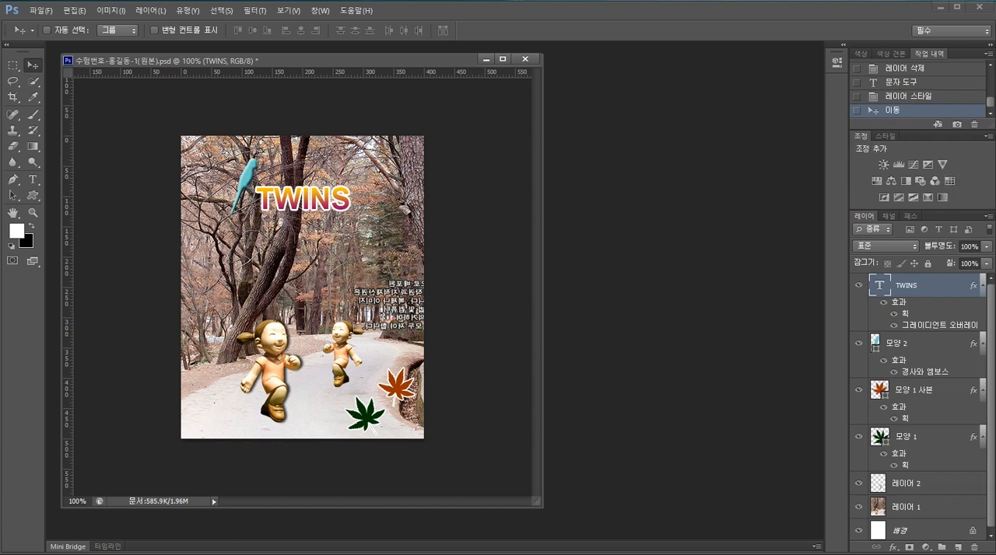
{"action": "key", "text": "alt+Tab"}
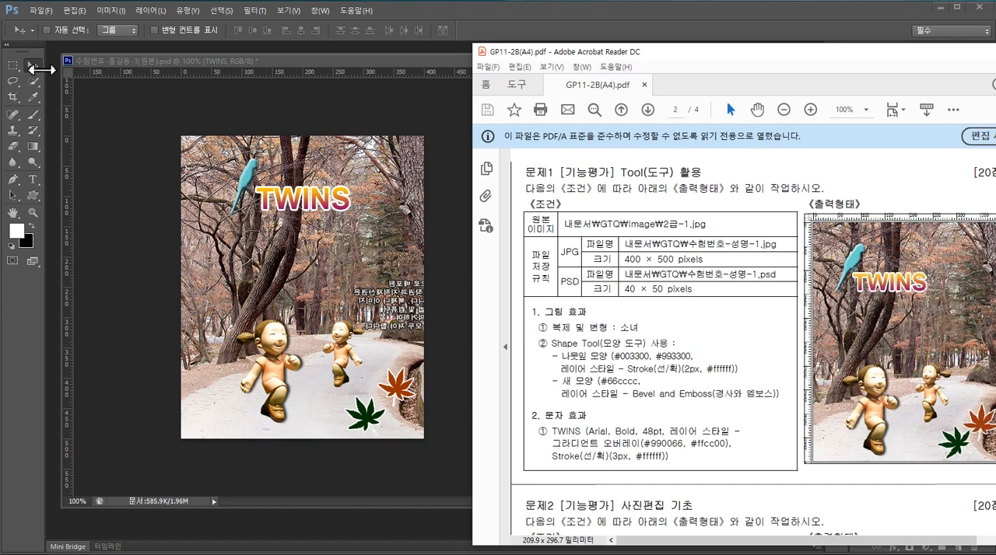
{"action": "left_click", "coordinate": [296, 206]}
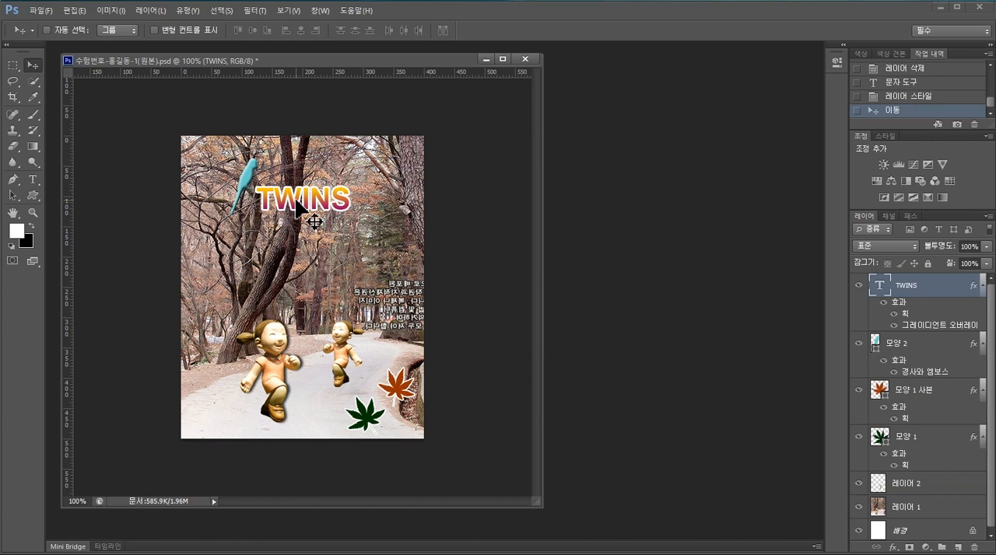
- Nudge the TWINS text slightly down on the canvas
{"action": "key", "text": "Down"}
{"action": "key", "text": "Down"}
{"action": "key", "text": "Down"}
{"action": "key", "text": "Down"}
{"action": "key", "text": "Down"}
{"action": "key", "text": "Down"}
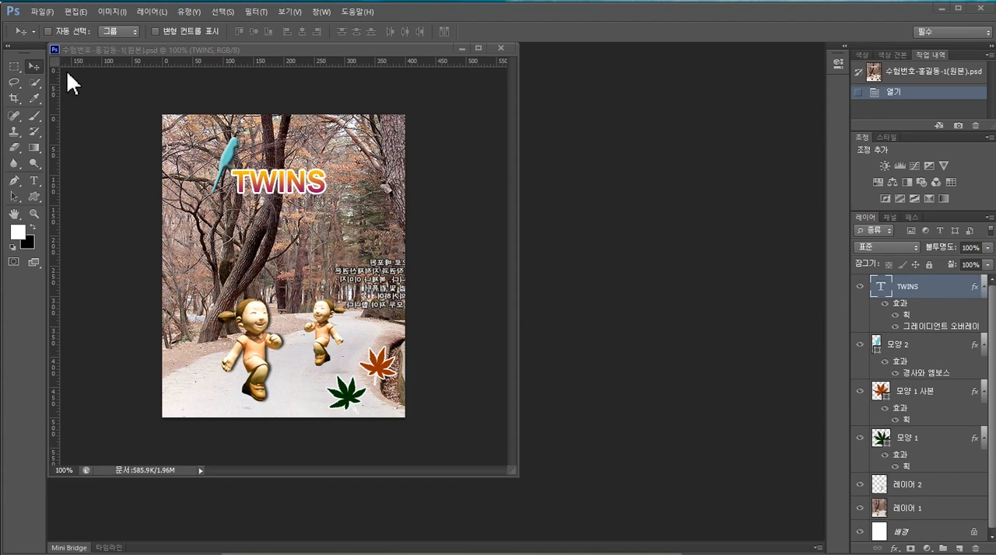
- Save a JPEG copy at quality 8 in the GTQ folder, named 수험번호 plus the candidate's name and the suffix -1
{"action": "left_click", "coordinate": [42, 11]}
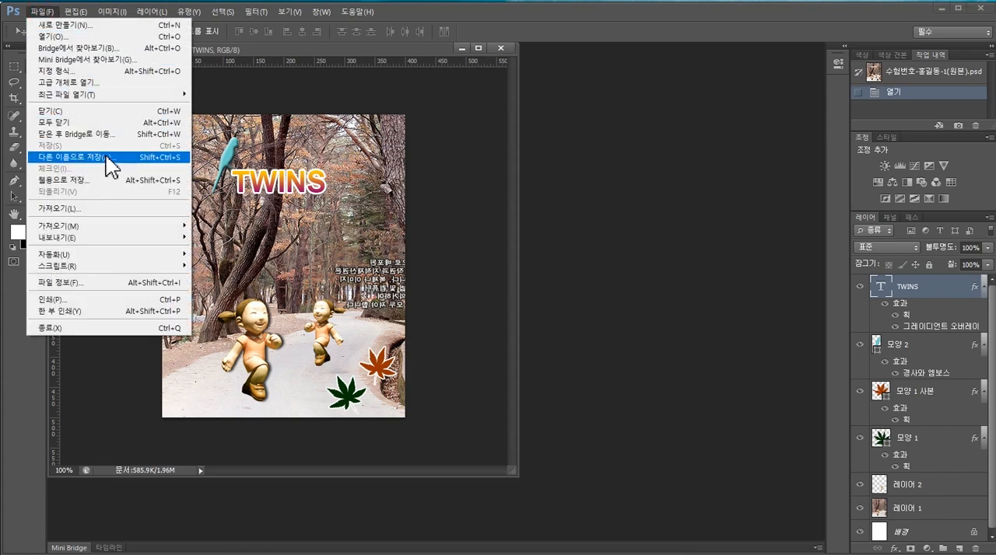
{"action": "left_click", "coordinate": [109, 158]}
{"action": "type", "text": "수험번호-"}
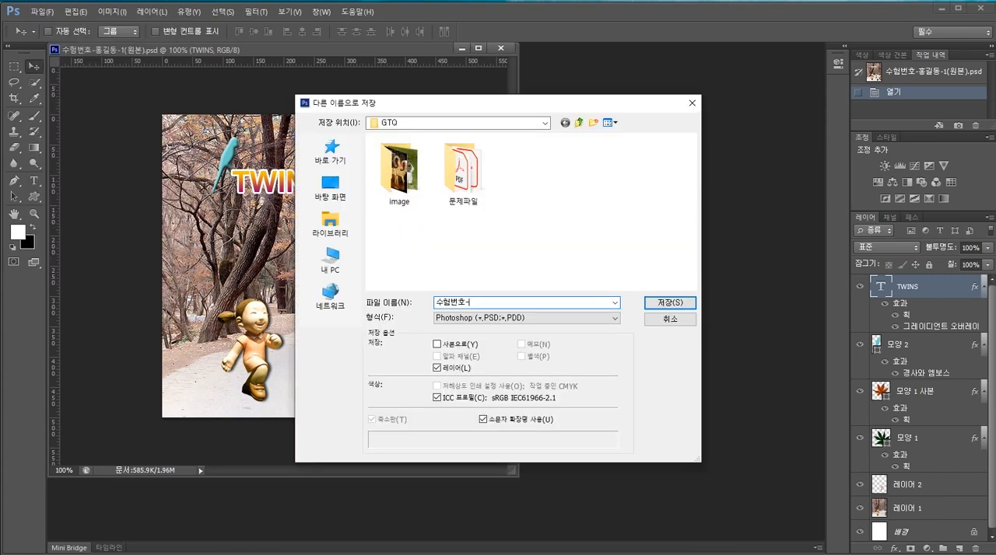
{"action": "type", "text": "길동-1"}
{"action": "left_click", "coordinate": [615, 319]}
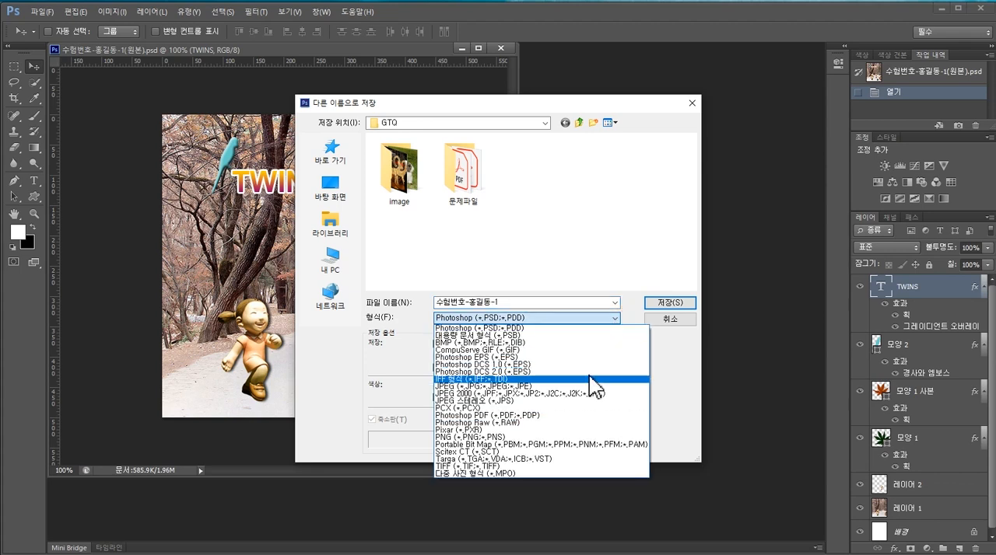
{"action": "left_click", "coordinate": [590, 386]}
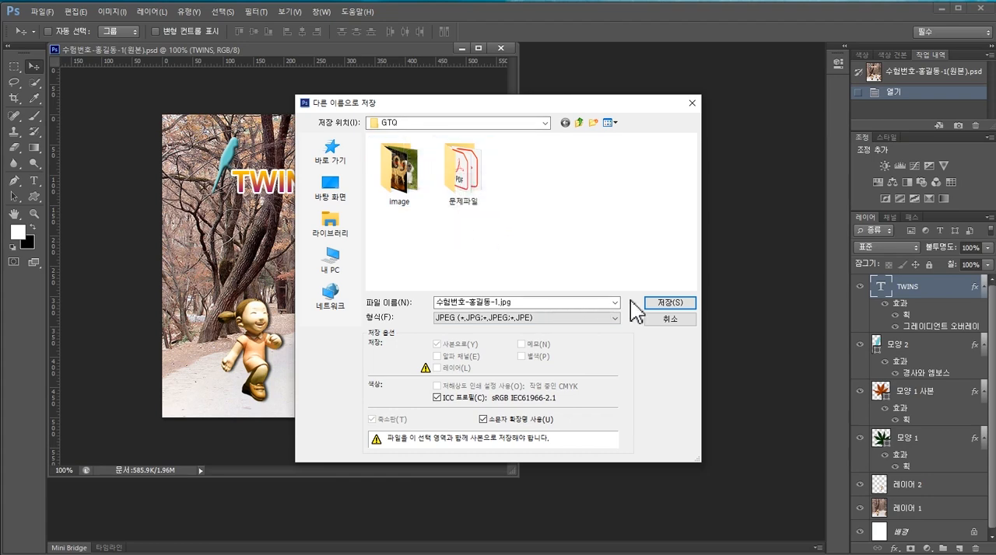
{"action": "left_click", "coordinate": [671, 304]}
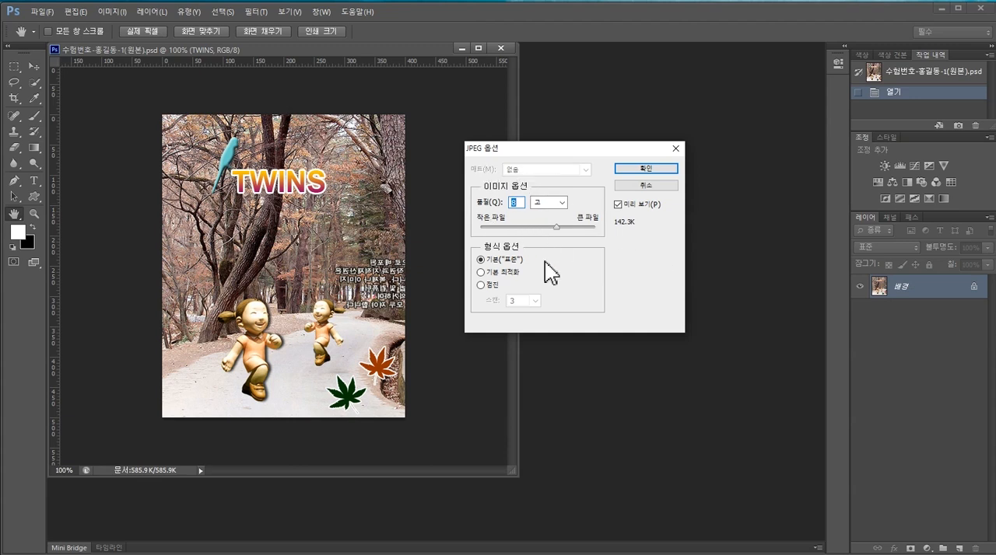
{"action": "left_click", "coordinate": [644, 177]}
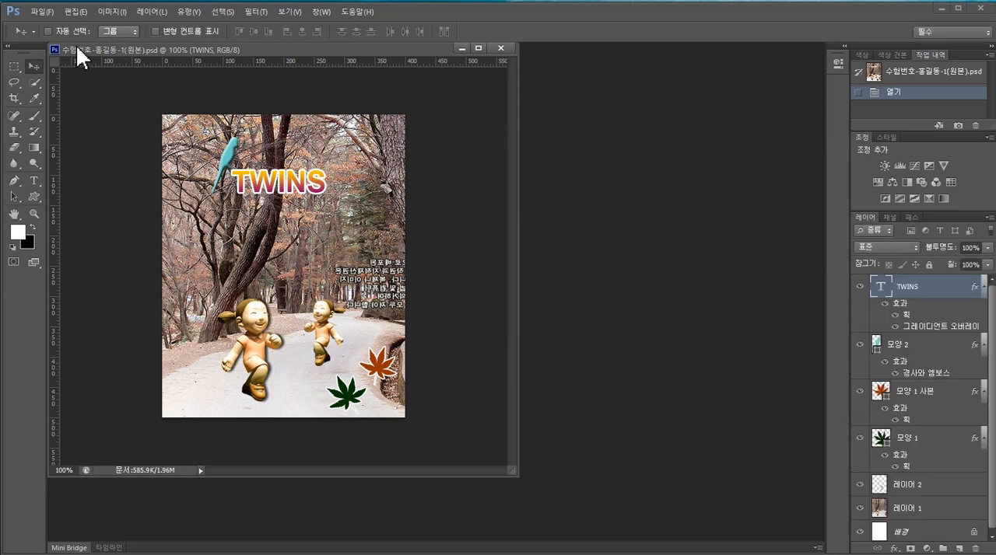
- Save the full-size layered original as a PSD in the GTQ folder, keeping its -1(원본) file name and maximum compatibility
{"action": "left_click", "coordinate": [40, 12]}
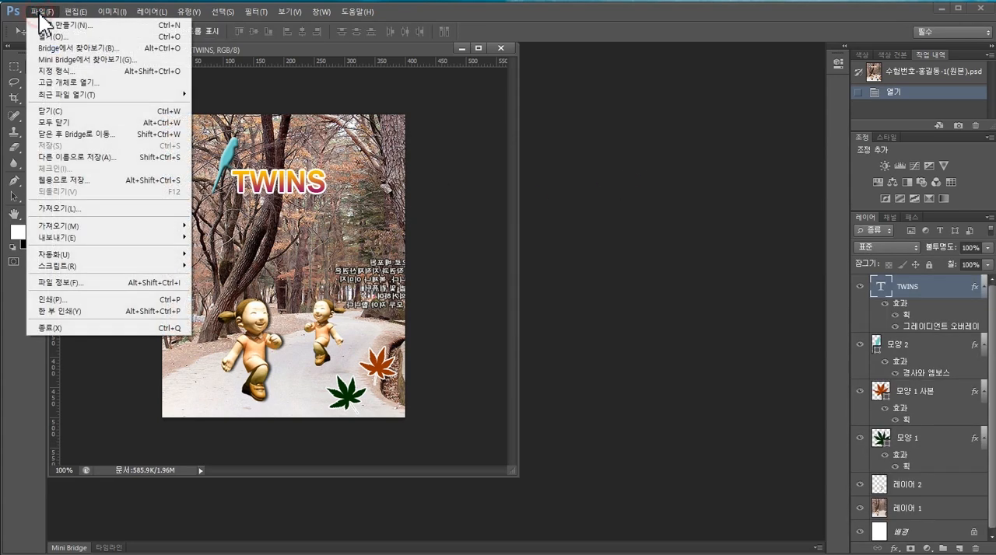
{"action": "left_click", "coordinate": [116, 155]}
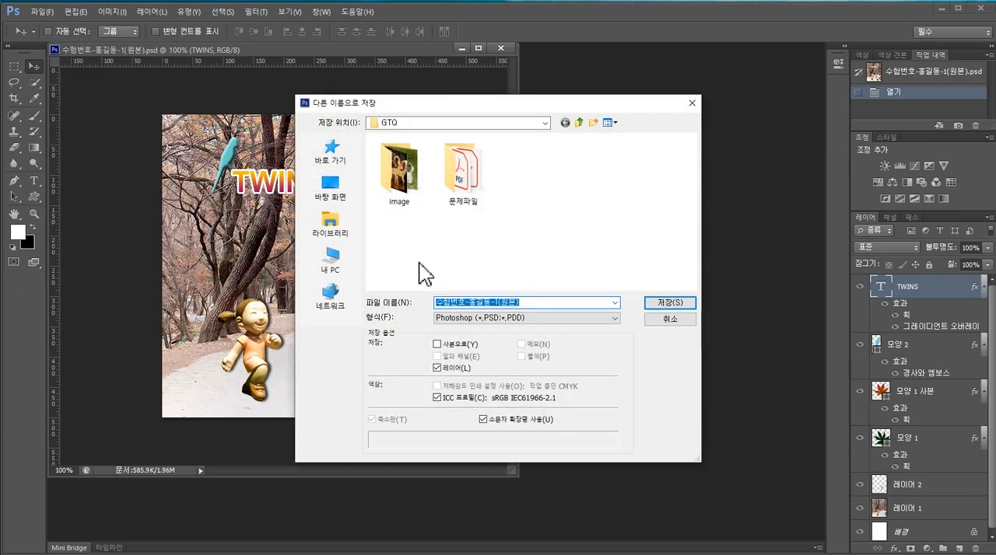
{"action": "left_click", "coordinate": [550, 302]}
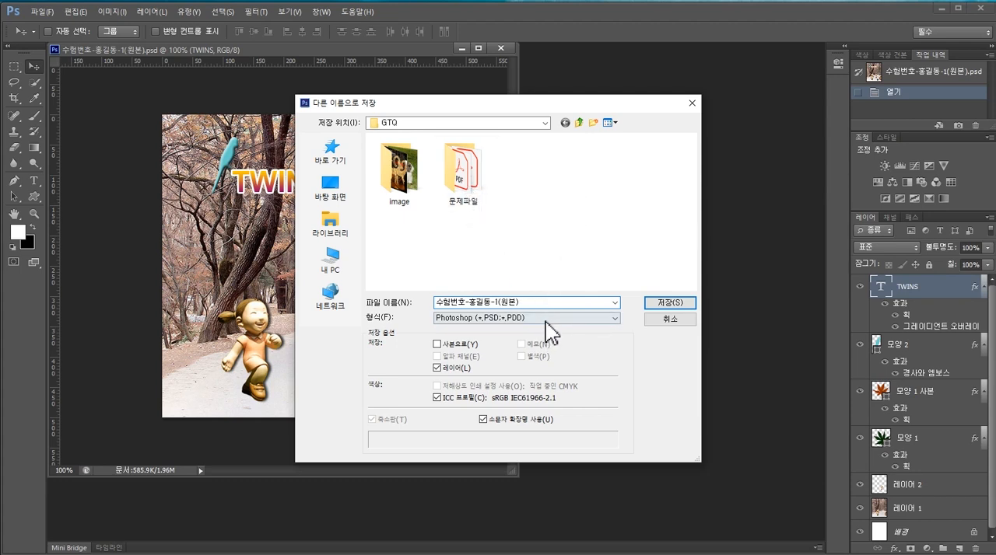
{"action": "left_click", "coordinate": [667, 307]}
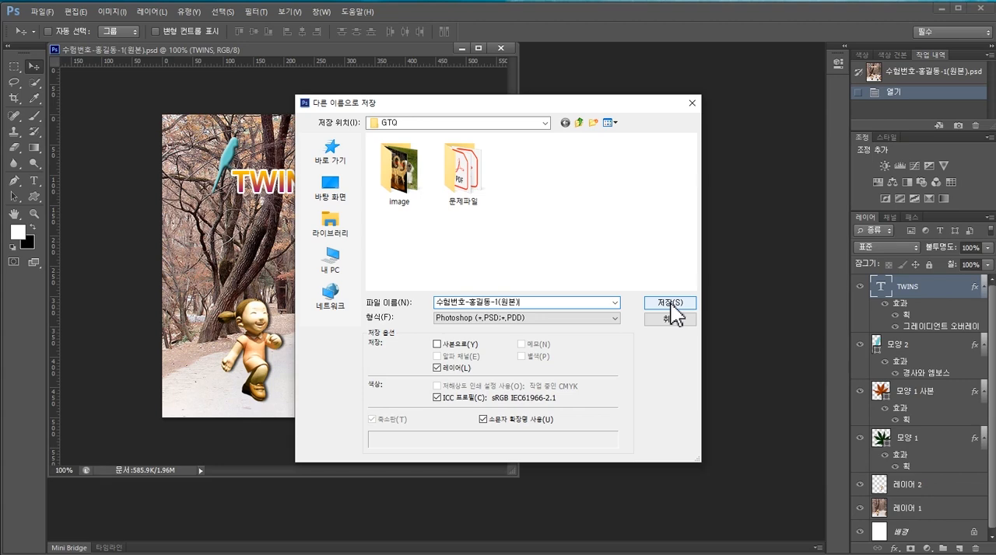
{"action": "left_click", "coordinate": [670, 305]}
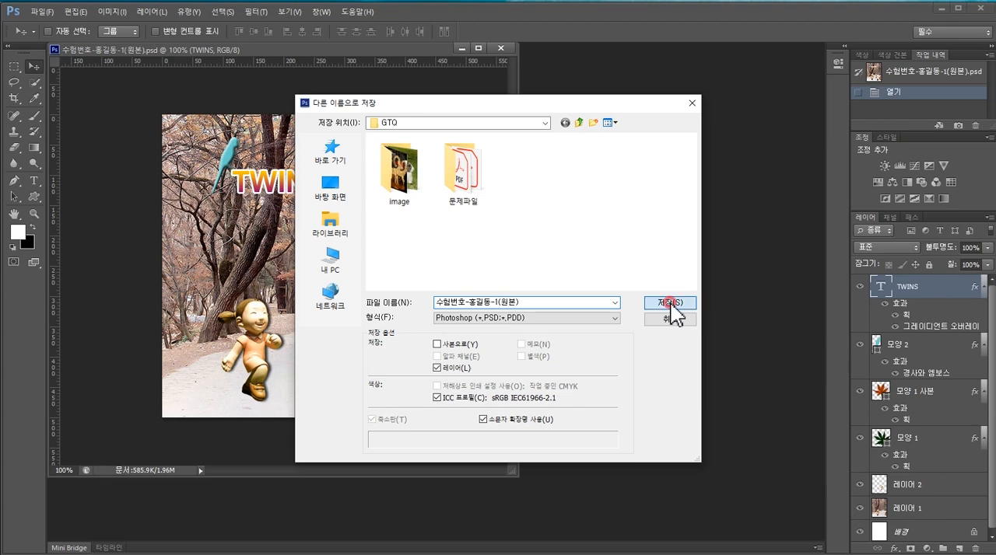
{"action": "left_click", "coordinate": [732, 196]}
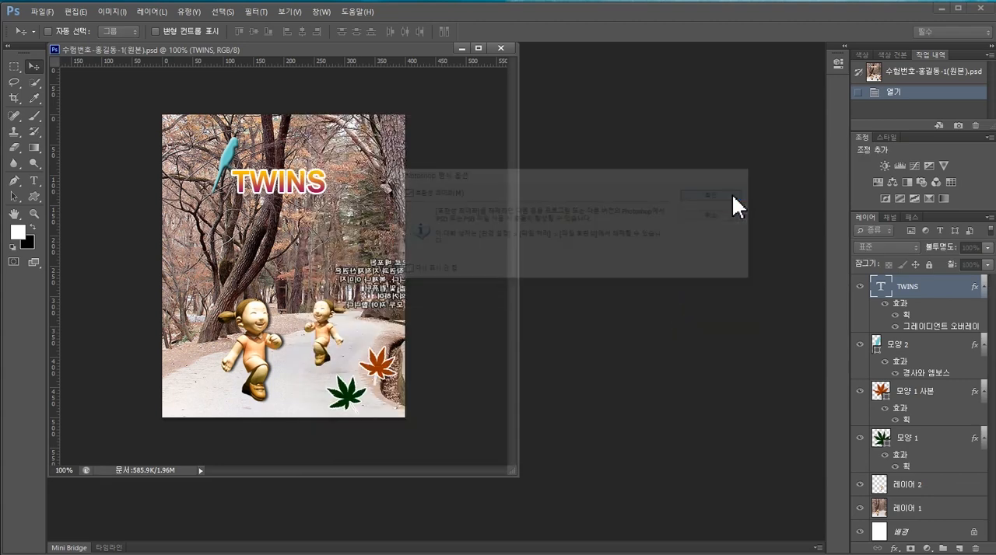
- Resize the image to 40 × 50 pixels with proportions constrained
{"action": "left_click", "coordinate": [112, 11]}
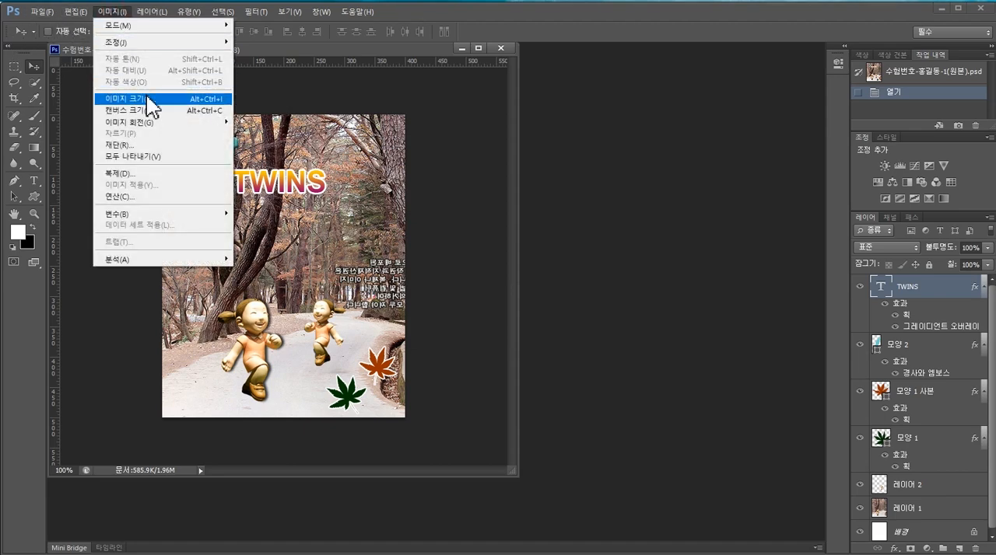
{"action": "left_click", "coordinate": [151, 105]}
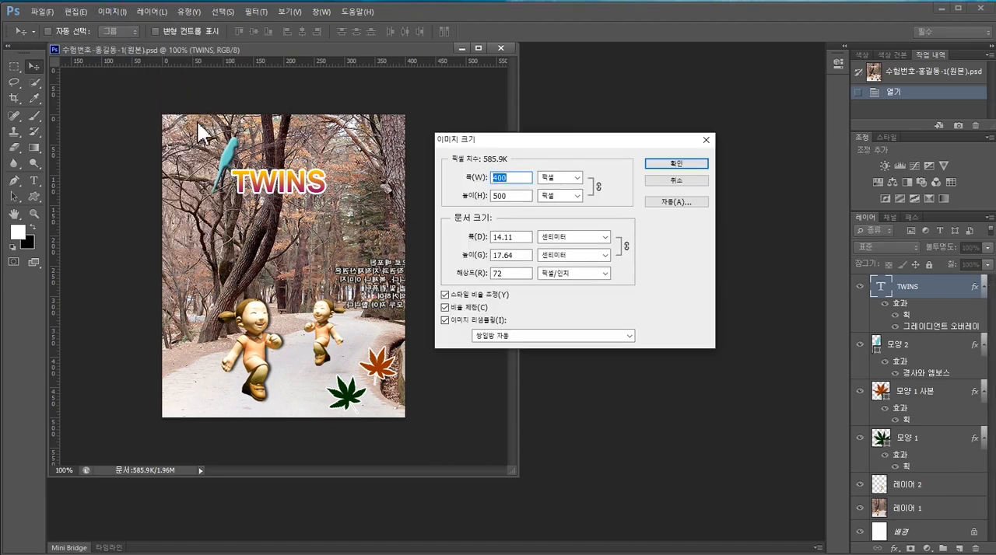
{"action": "left_click", "coordinate": [519, 177]}
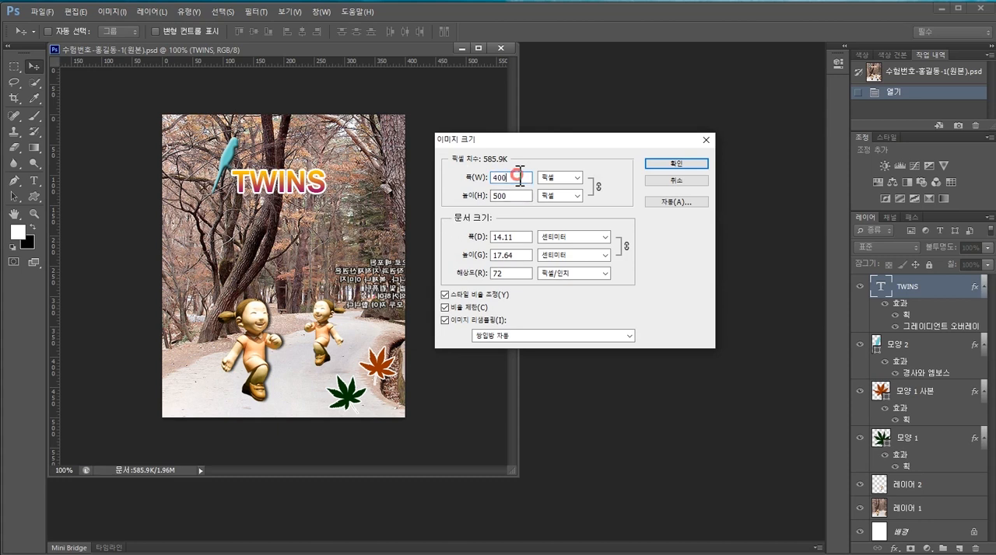
{"action": "key", "text": "BackSpace"}
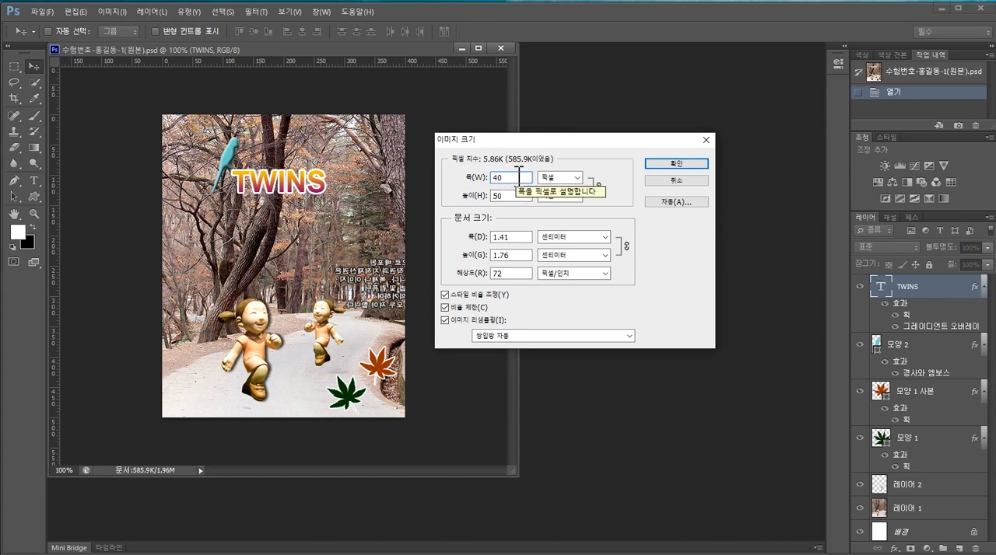
{"action": "left_click", "coordinate": [677, 164]}
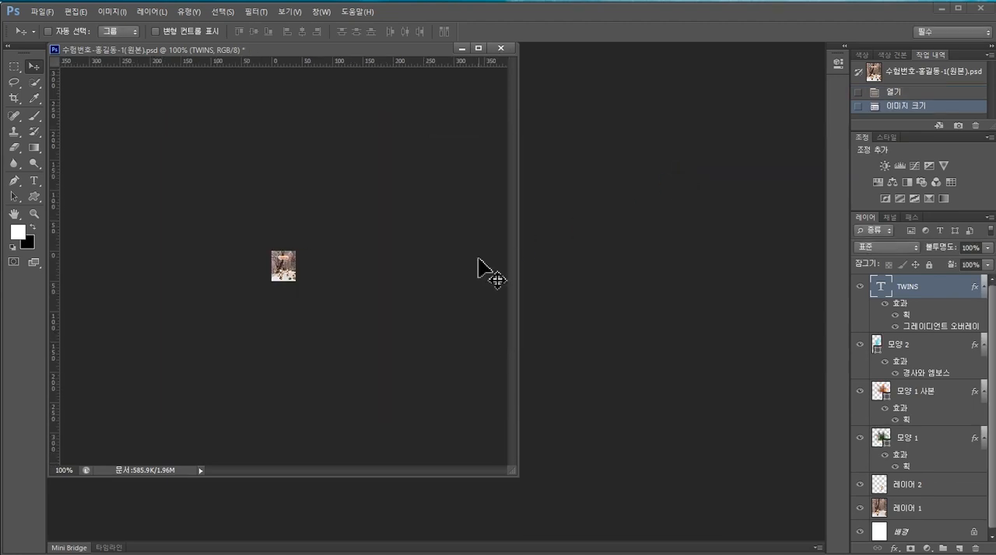
- Save the reduced image as a separate PSD in the GTQ folder, removing (원본) from the file name so it ends in -1
{"action": "left_click", "coordinate": [42, 11]}
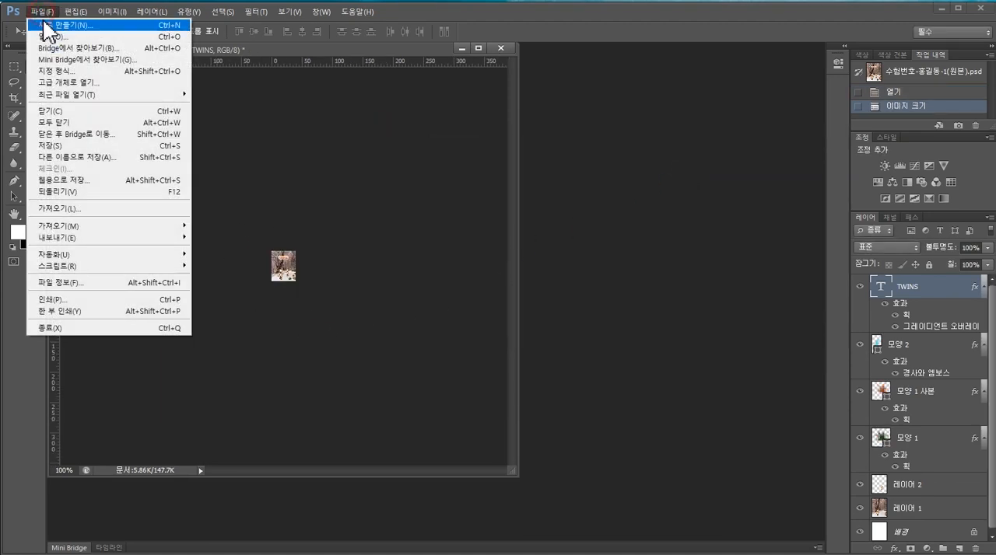
{"action": "left_click", "coordinate": [96, 159]}
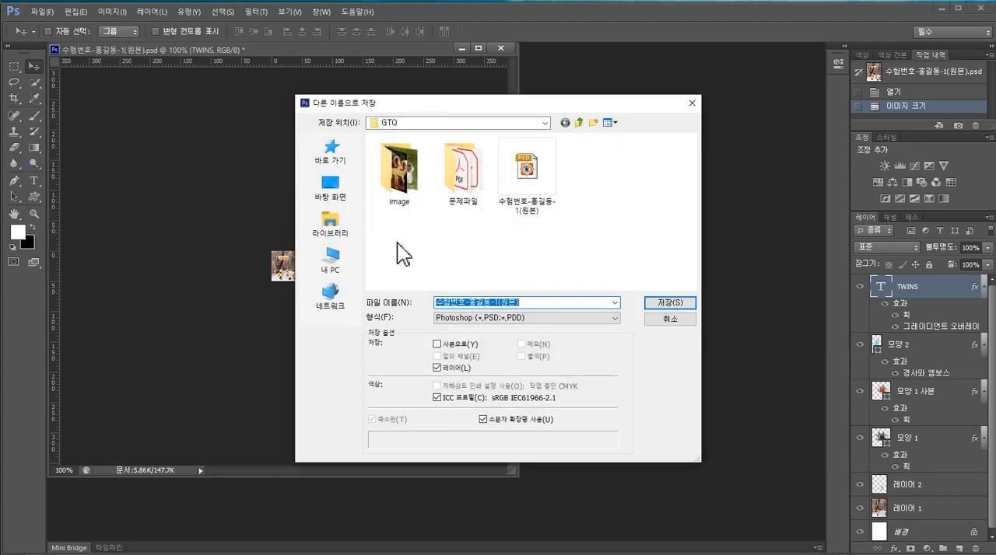
{"action": "left_click", "coordinate": [536, 302]}
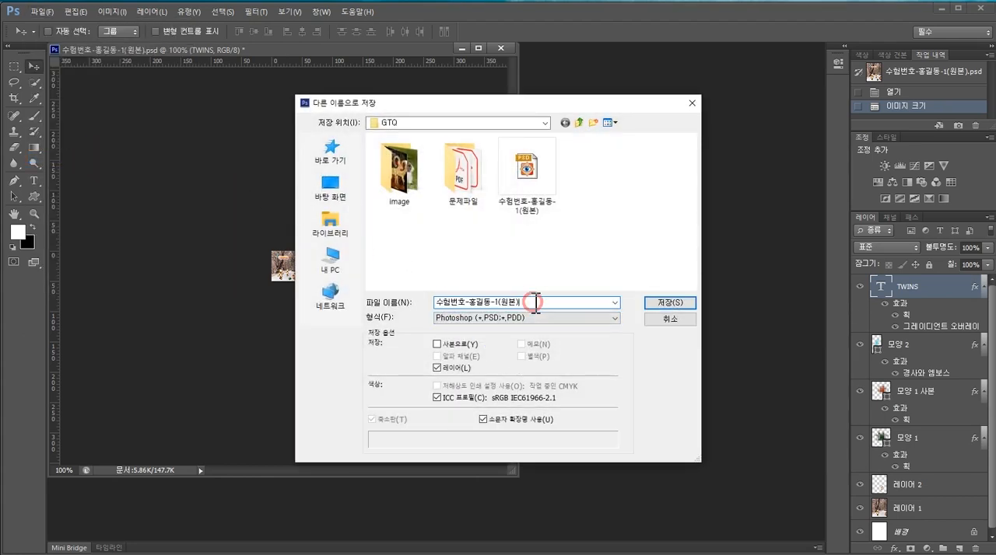
{"action": "key", "text": "BackSpace"}
{"action": "key", "text": "BackSpace"}
{"action": "key", "text": "BackSpace"}
{"action": "key", "text": "BackSpace"}
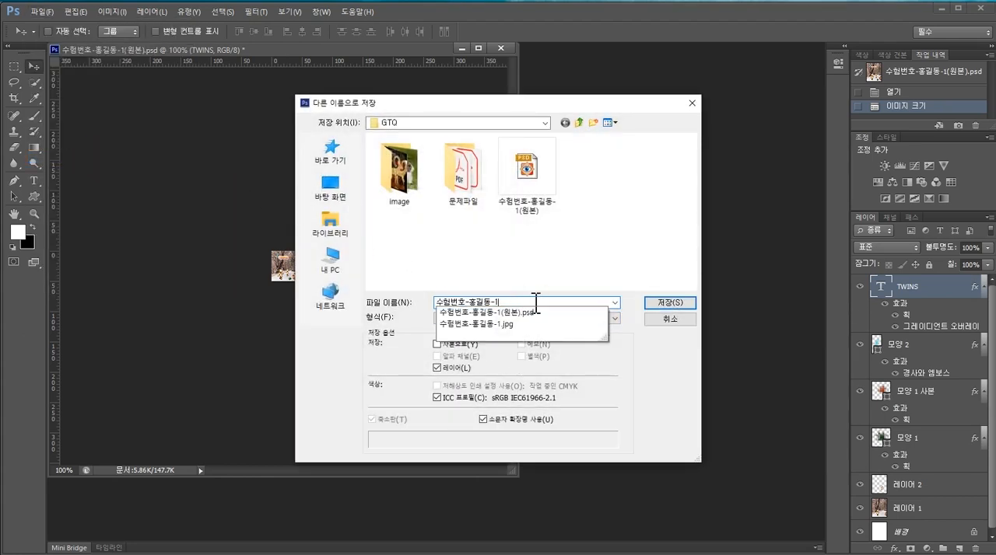
{"action": "double_click", "coordinate": [533, 302]}
{"action": "left_click", "coordinate": [648, 348]}
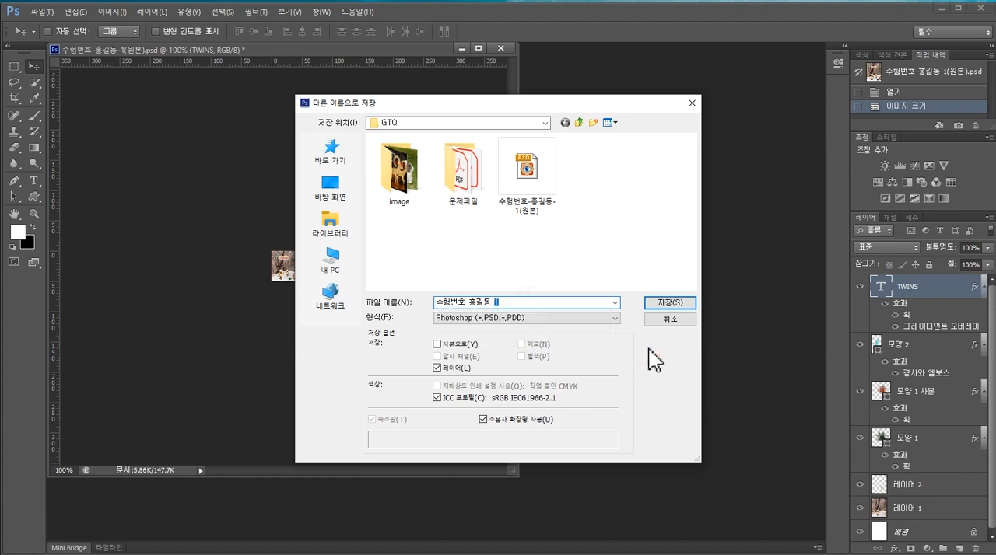
{"action": "left_click", "coordinate": [553, 321]}
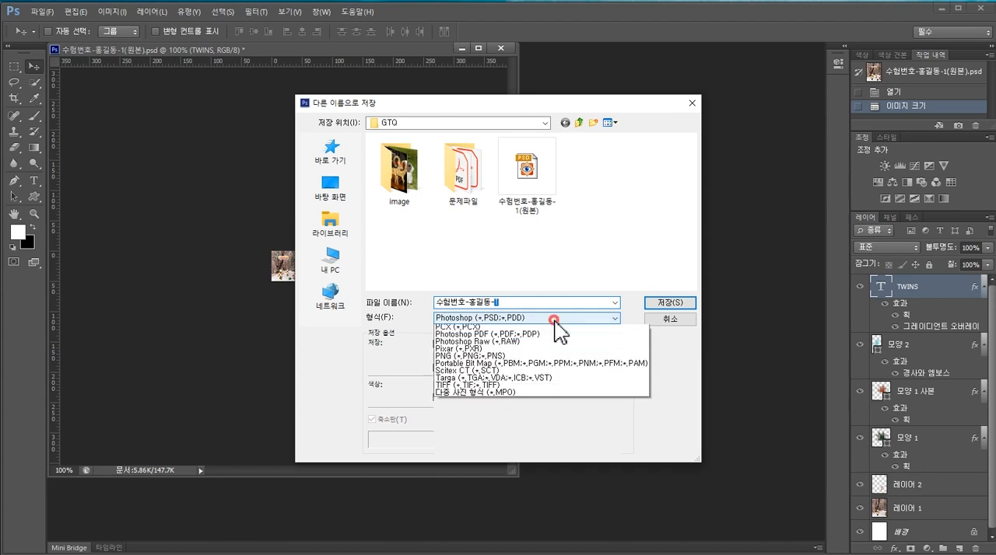
{"action": "left_click", "coordinate": [563, 314]}
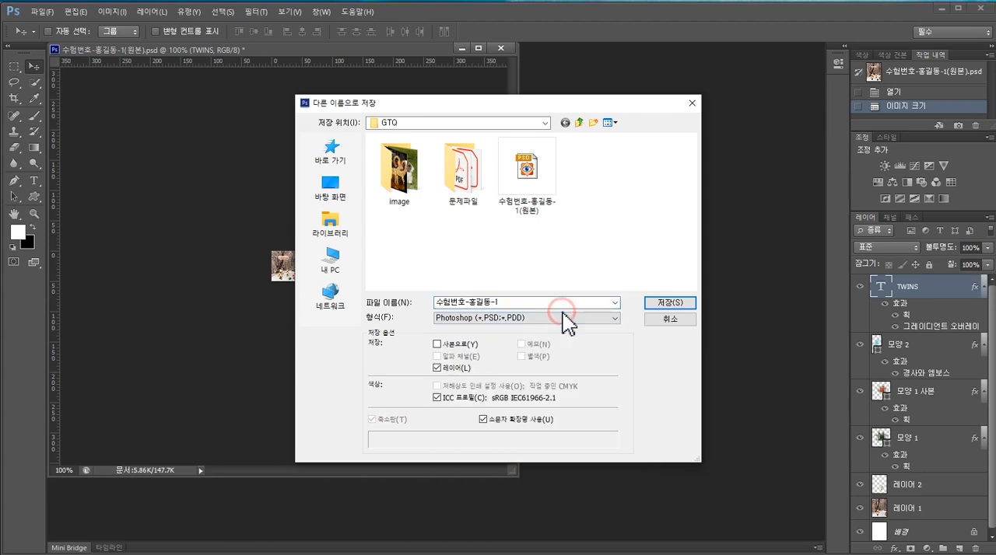
{"action": "left_click", "coordinate": [670, 303]}
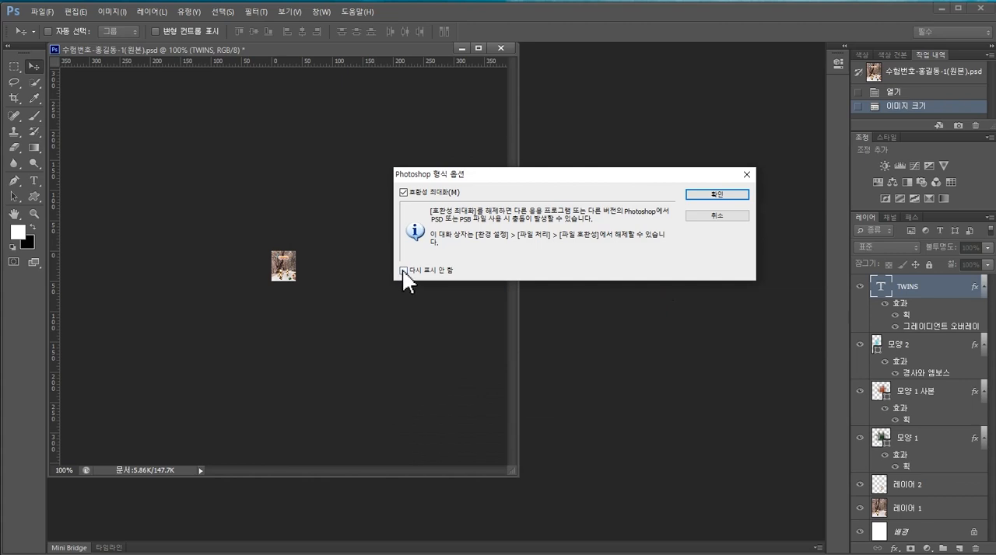
{"action": "left_click", "coordinate": [716, 195]}
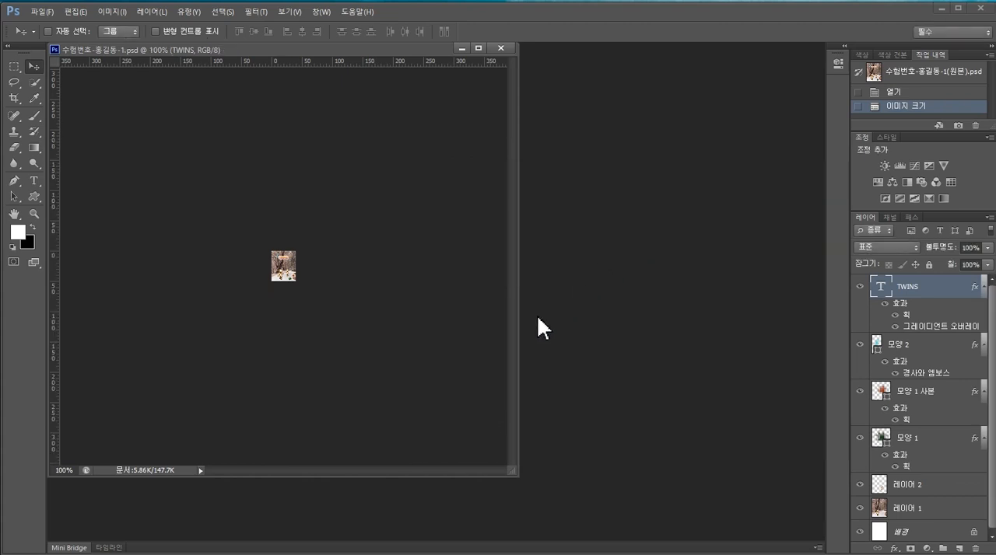